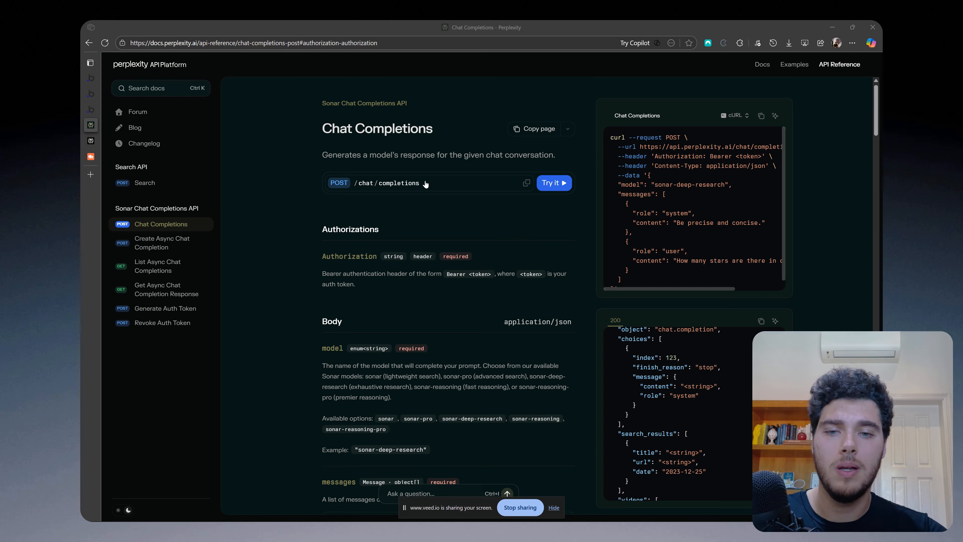
Examine the request body parameters in the Chat Completions reference, down to response_format and web_search_options
scroll(426, 184, down, 12)
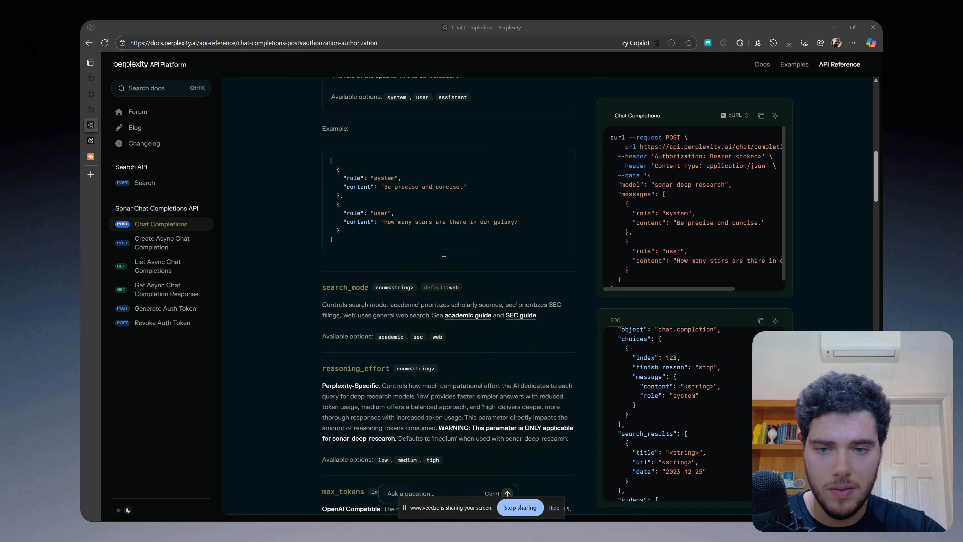
scroll(444, 254, down, 10)
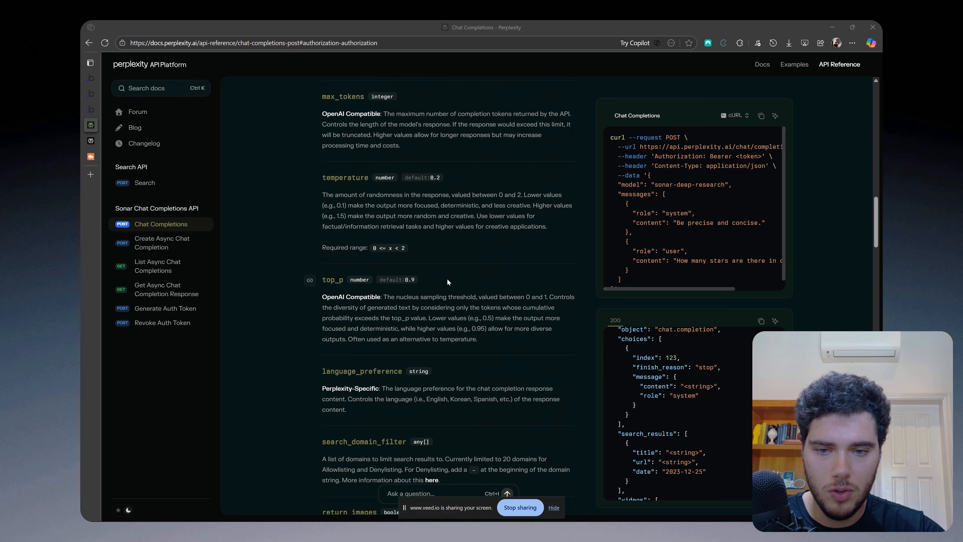
scroll(435, 289, down, 10)
scroll(435, 289, down, 11)
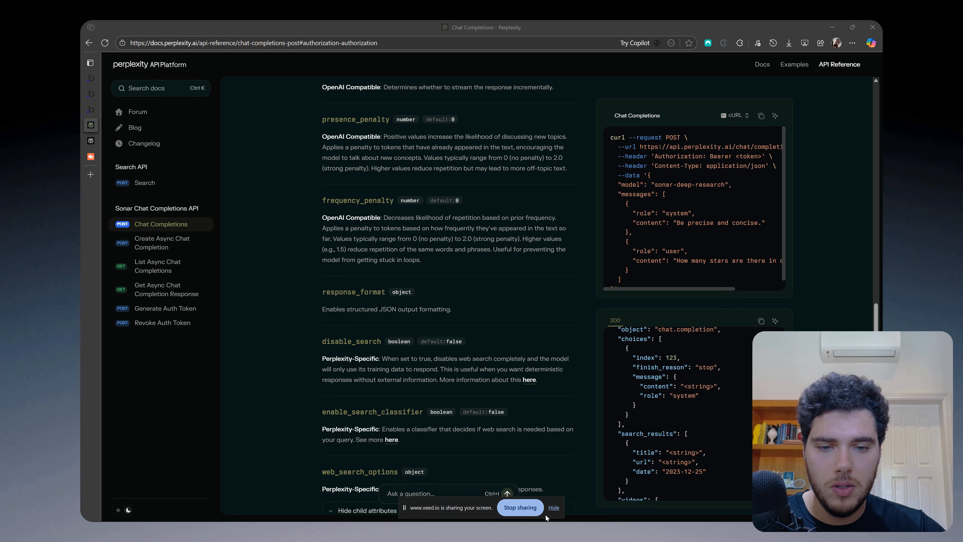
click(552, 510)
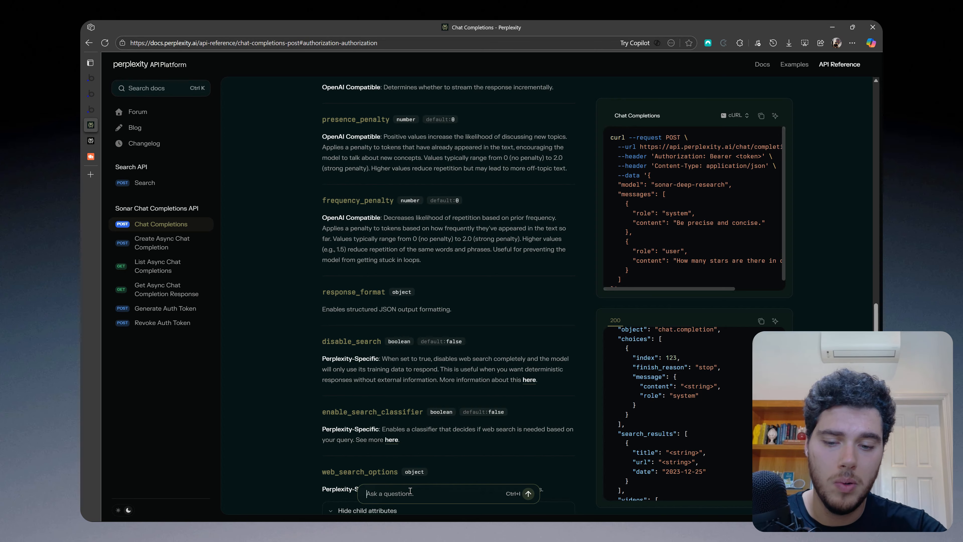
Ask the docs assistant to "create an example curl request of a chat completion containing response format variable"
click(410, 492)
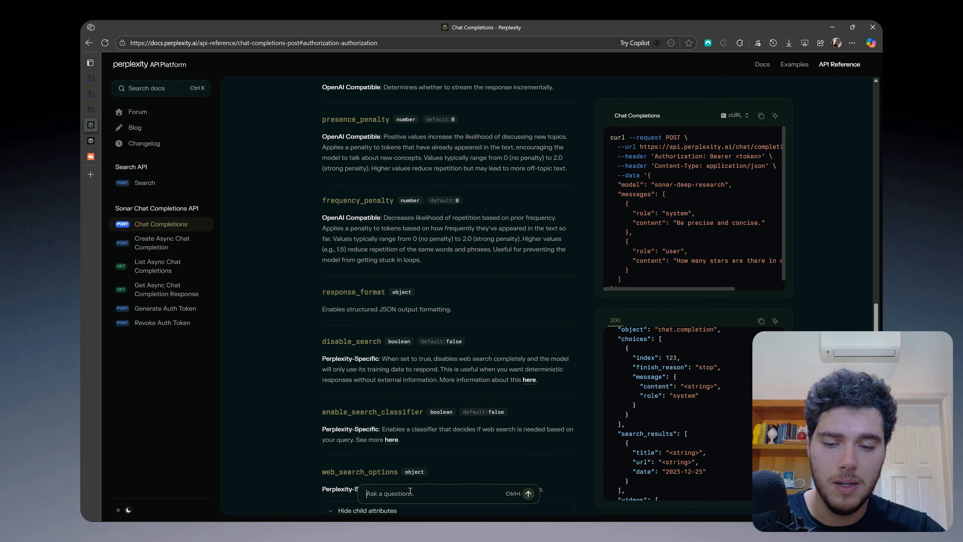
text(create an ex)
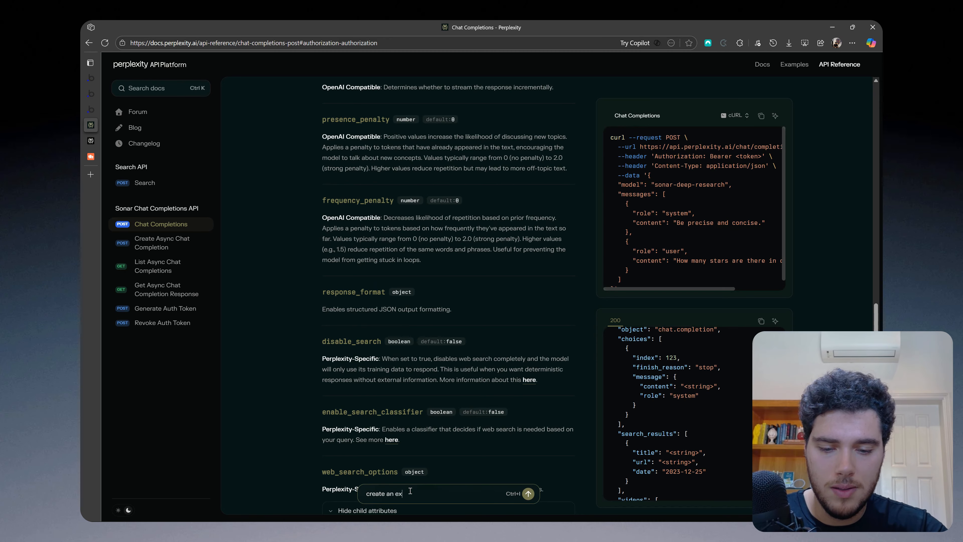
text(ample curl r)
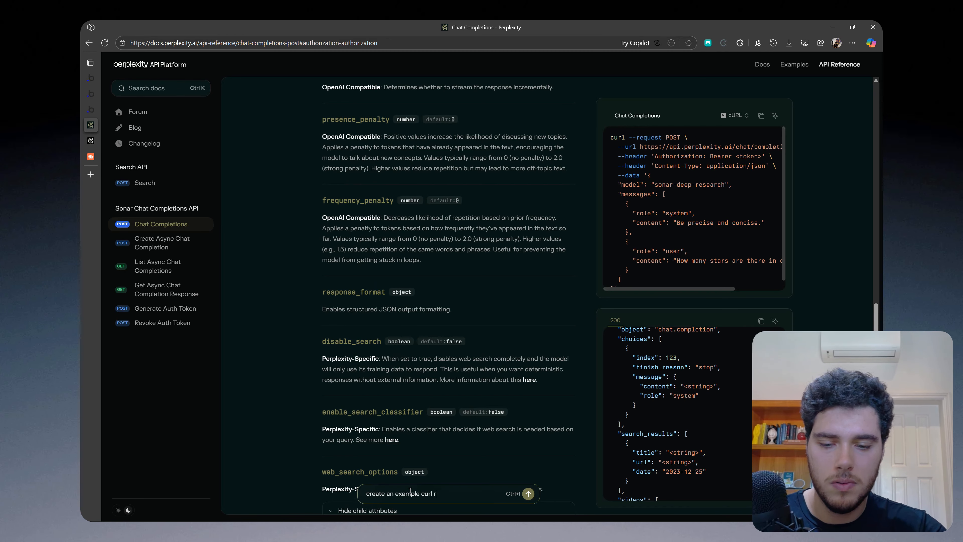
text(equest of a chat )
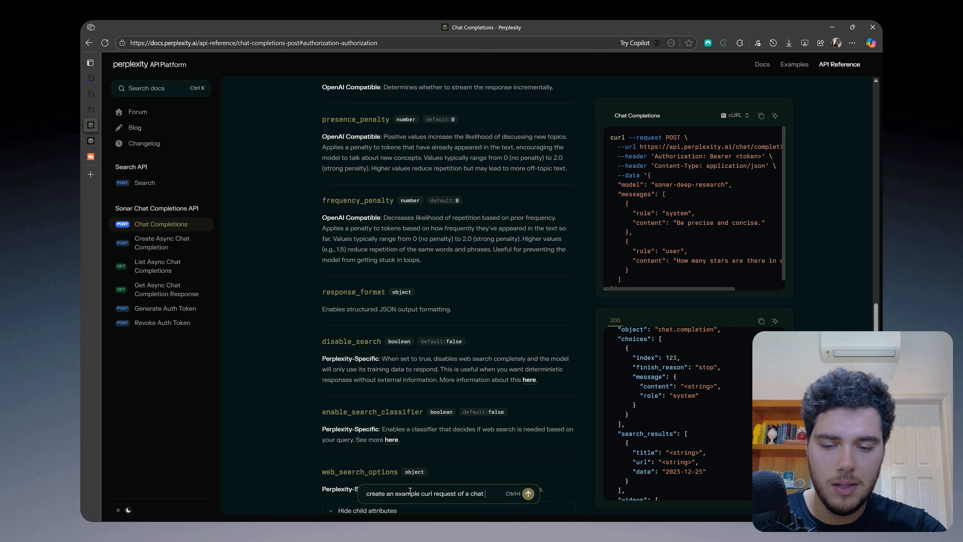
text(completion conta)
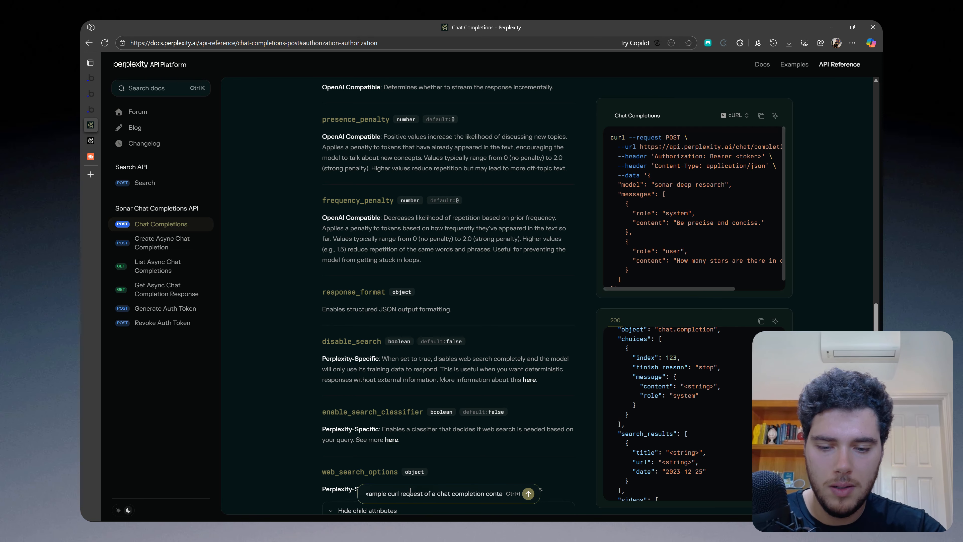
text(ining a json)
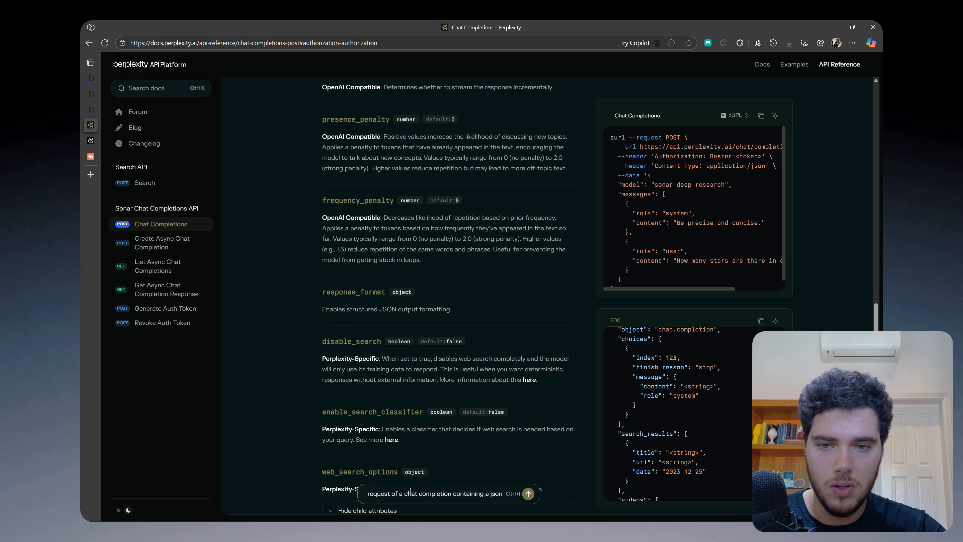
key(BackSpace)
key(BackSpace)
key(BackSpace)
key(BackSpace)
key(BackSpace)
key(BackSpace)
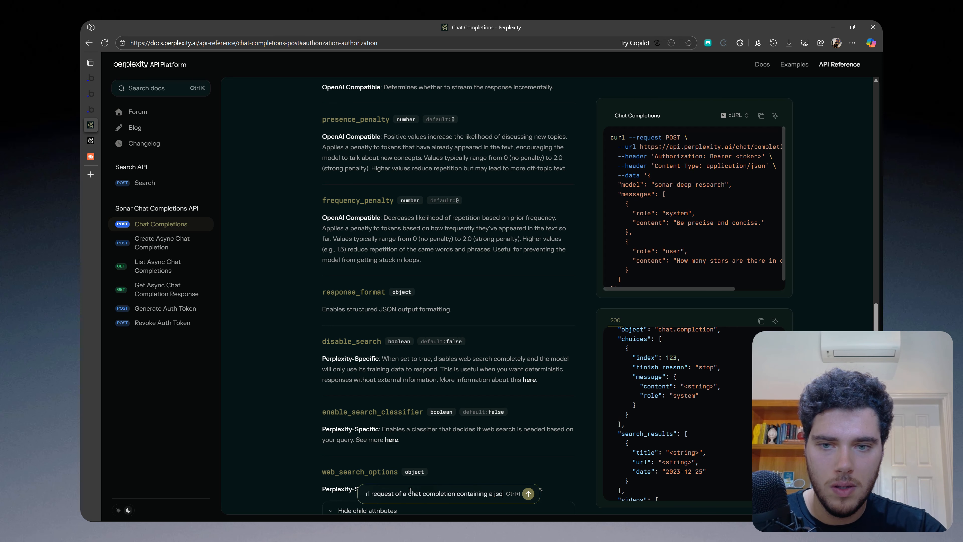
text(respon)
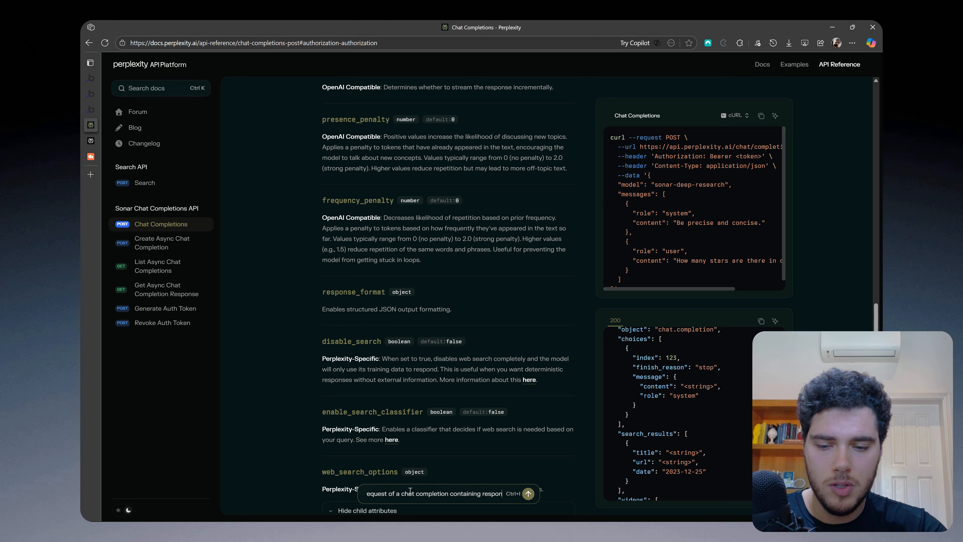
text(se format variable)
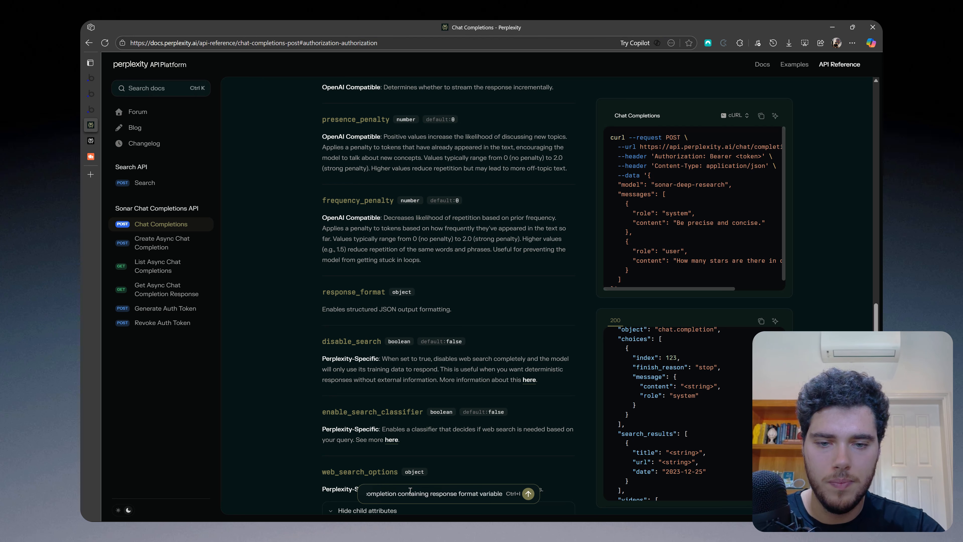
key(Return)
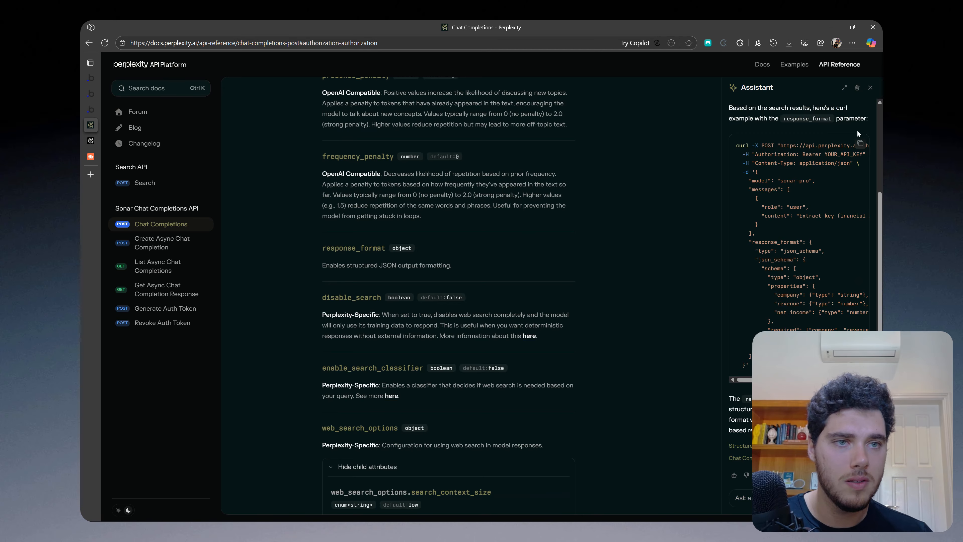
Copy the assistant's cURL example from the enlarged answer and switch to the Bubble editor's installed plugins
click(844, 87)
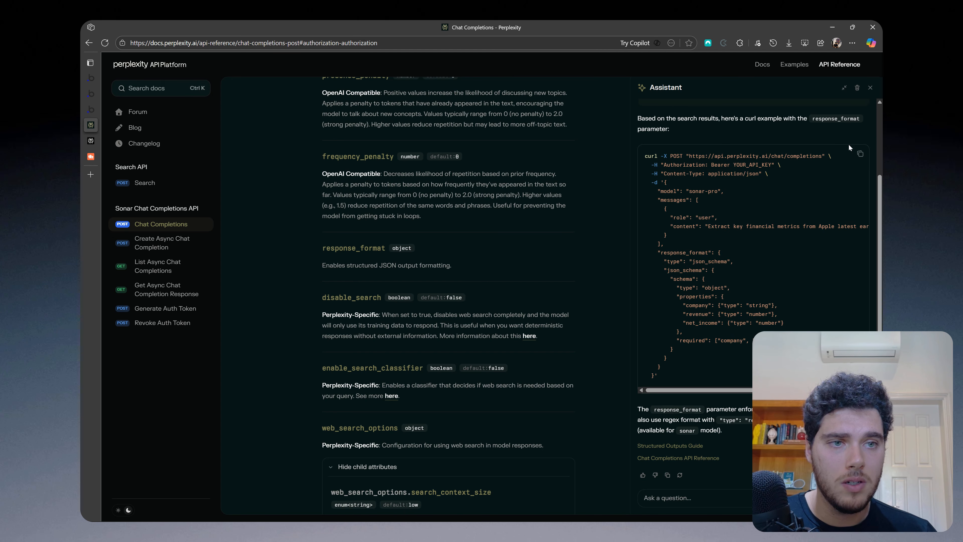
click(860, 153)
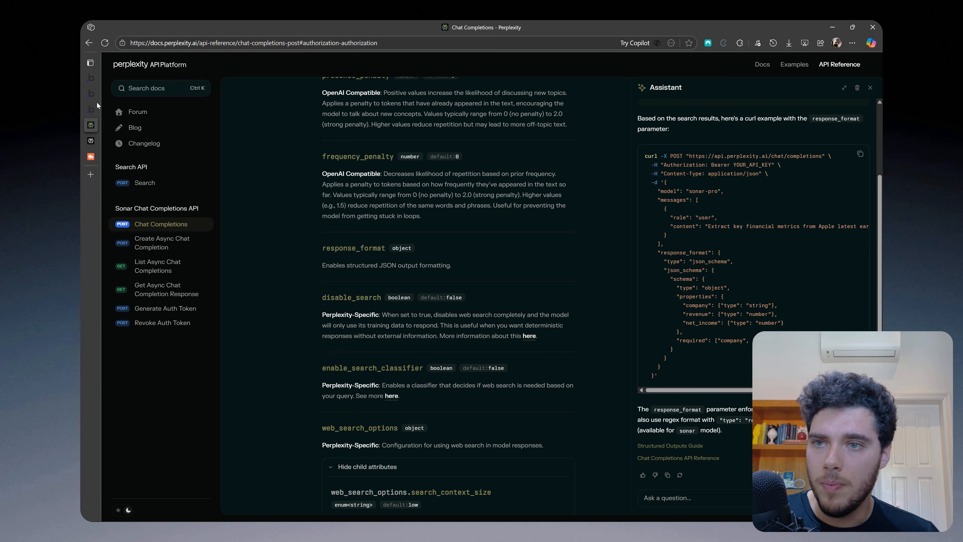
click(97, 94)
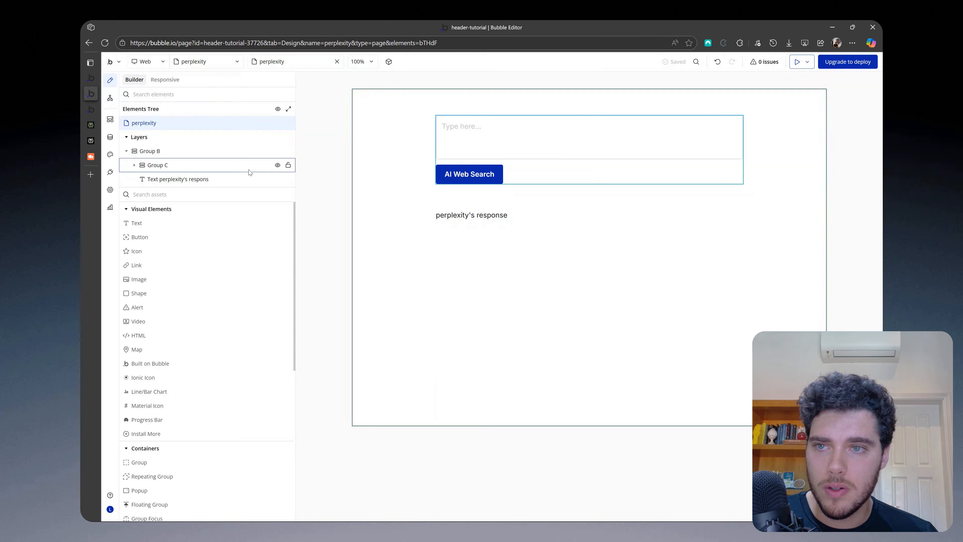
click(111, 172)
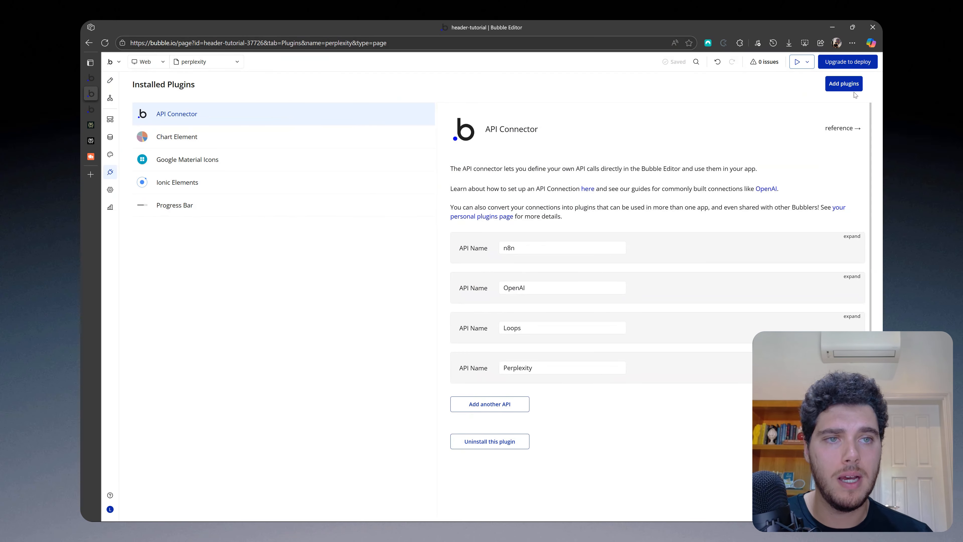
Import the copied cURL request as another call under the Perplexity API in the API Connector
scroll(527, 297, down, 1)
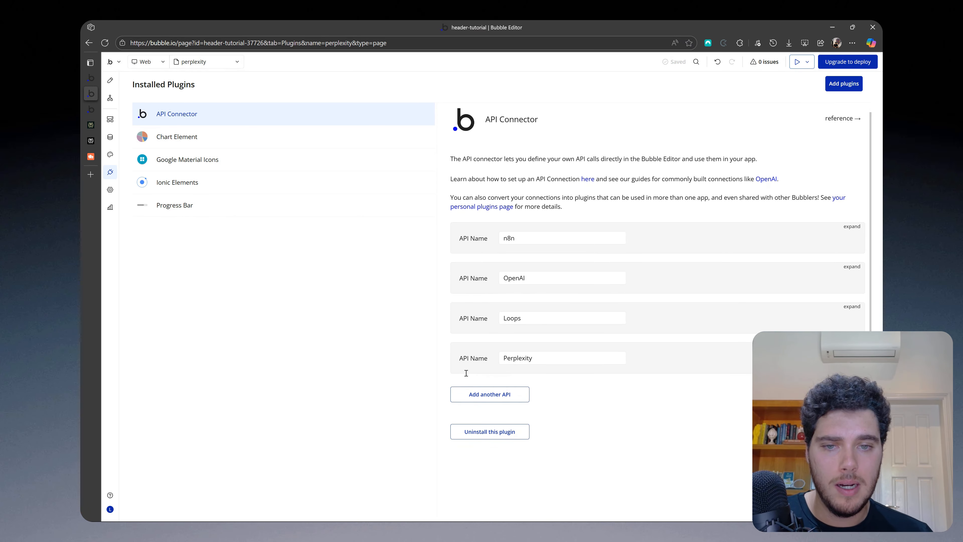
click(530, 359)
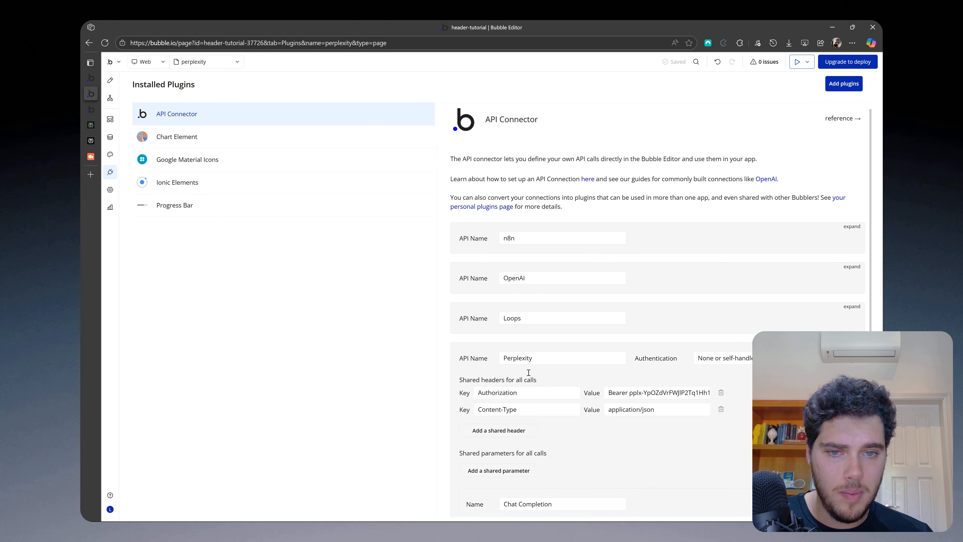
scroll(531, 359, down, 3)
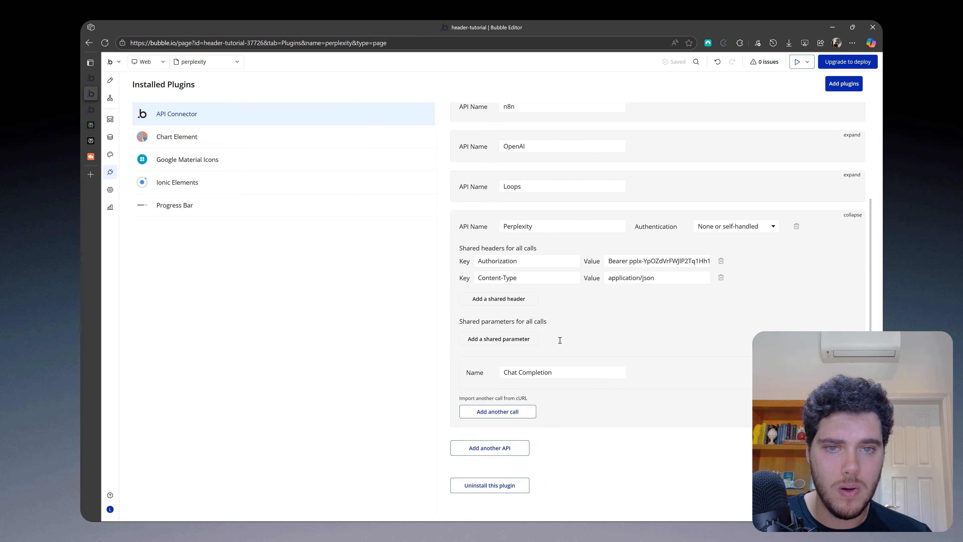
scroll(446, 215, down, 1)
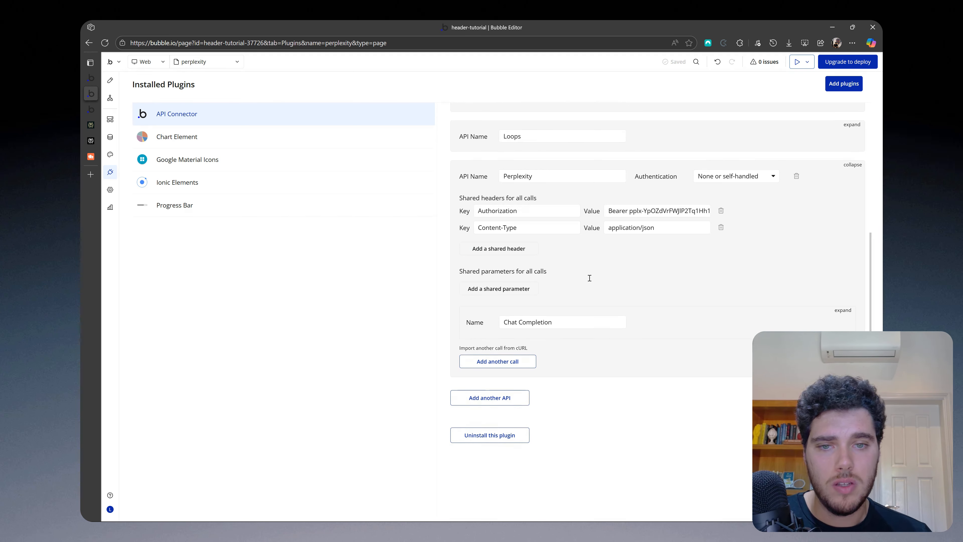
scroll(505, 289, down, 1)
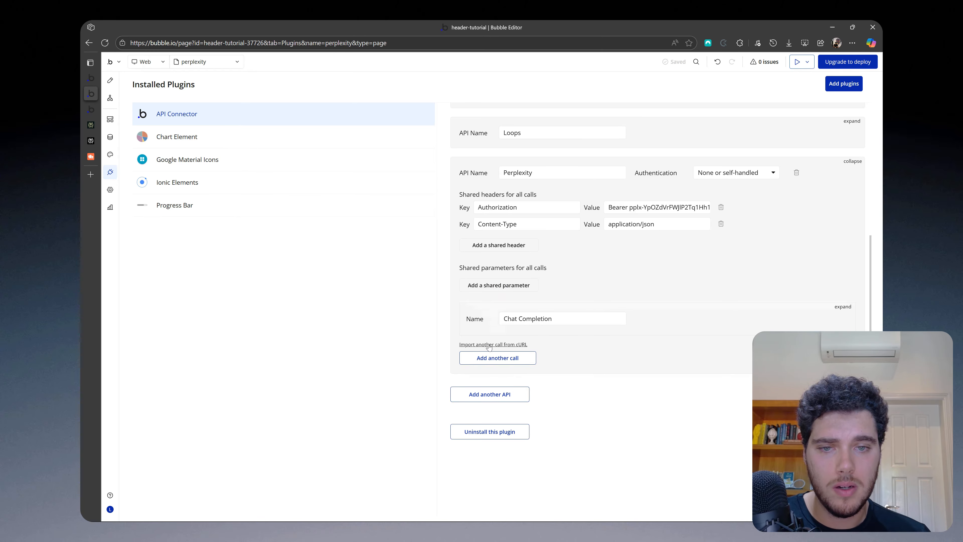
click(498, 345)
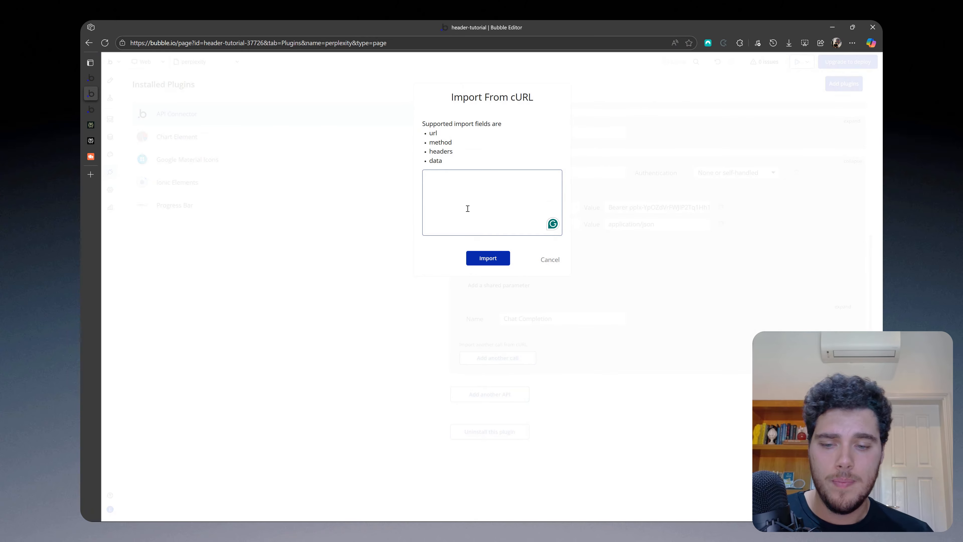
key(ctrl+v)
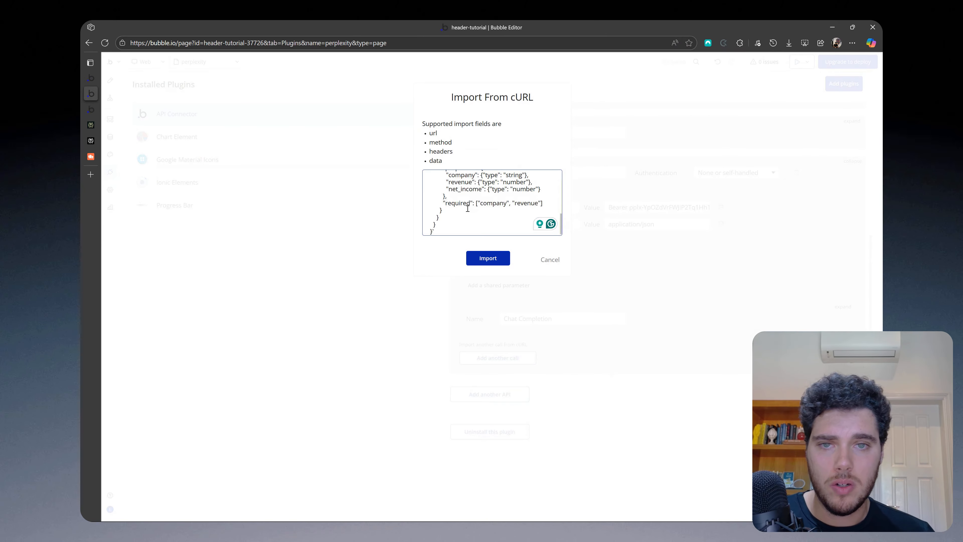
click(488, 259)
Examine the imported call's headers and JSON body, including the response_format schema
scroll(519, 296, down, 3)
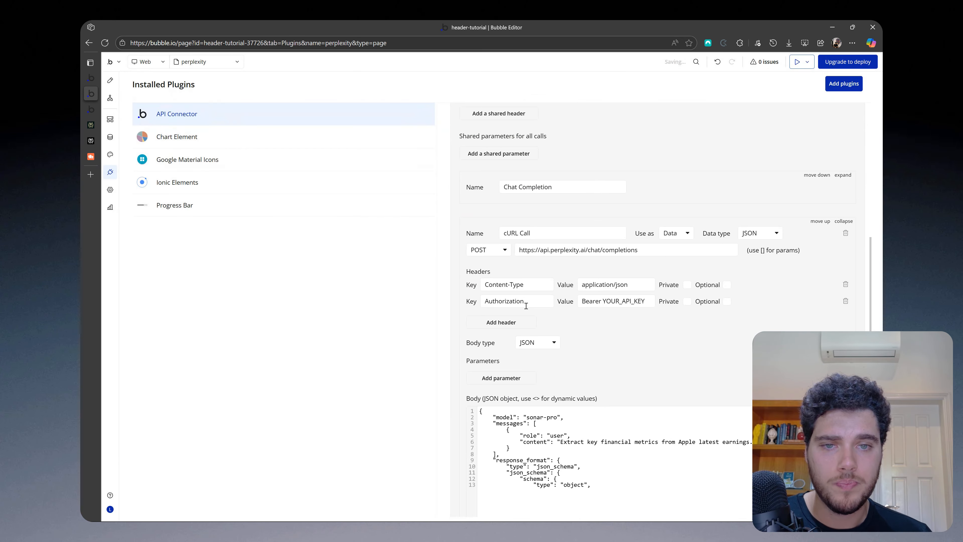
scroll(526, 306, down, 1)
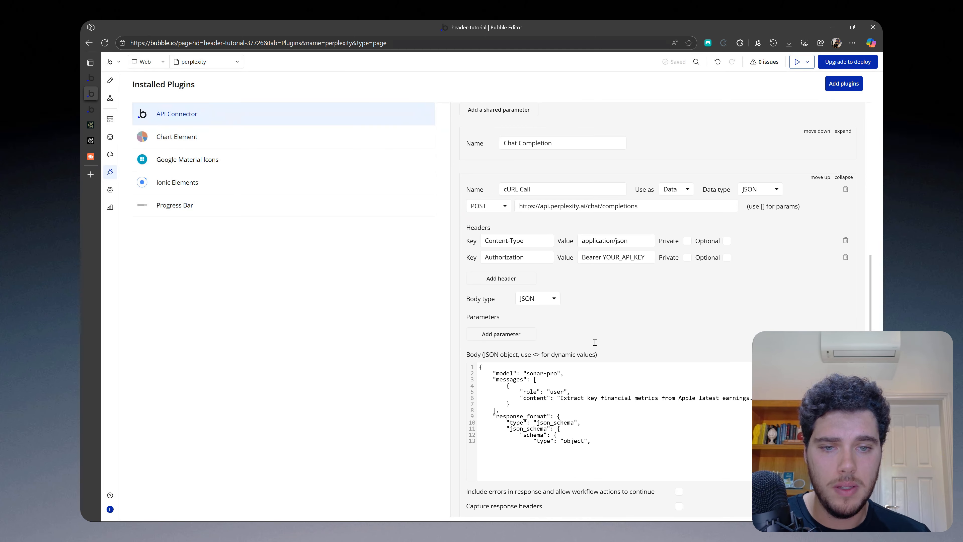
scroll(597, 324, down, 1)
click(568, 364)
scroll(591, 375, down, 2)
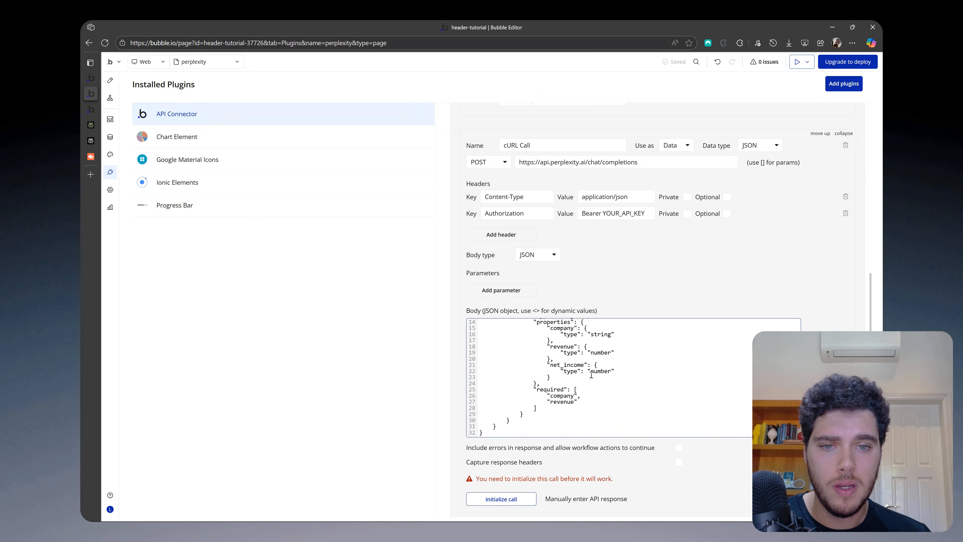
scroll(592, 374, up, 2)
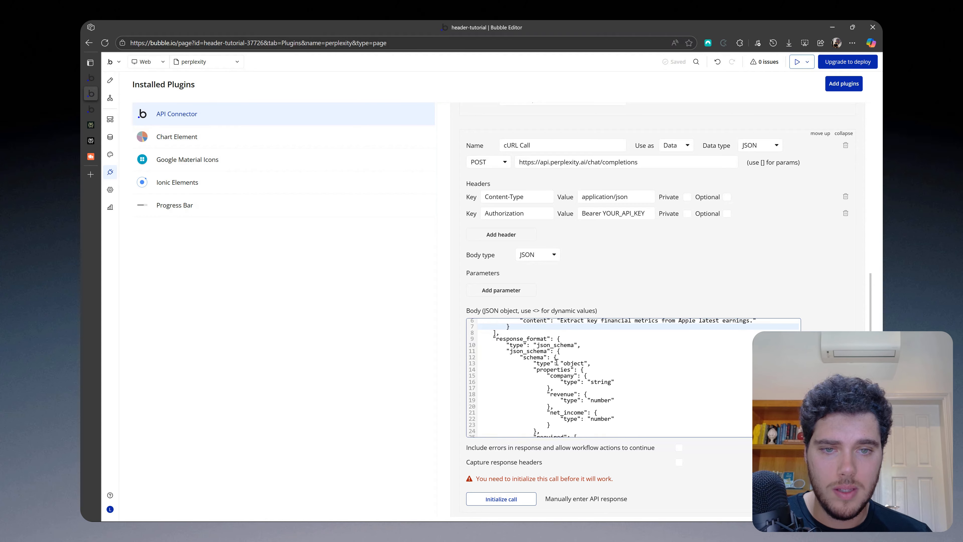
scroll(581, 289, up, 2)
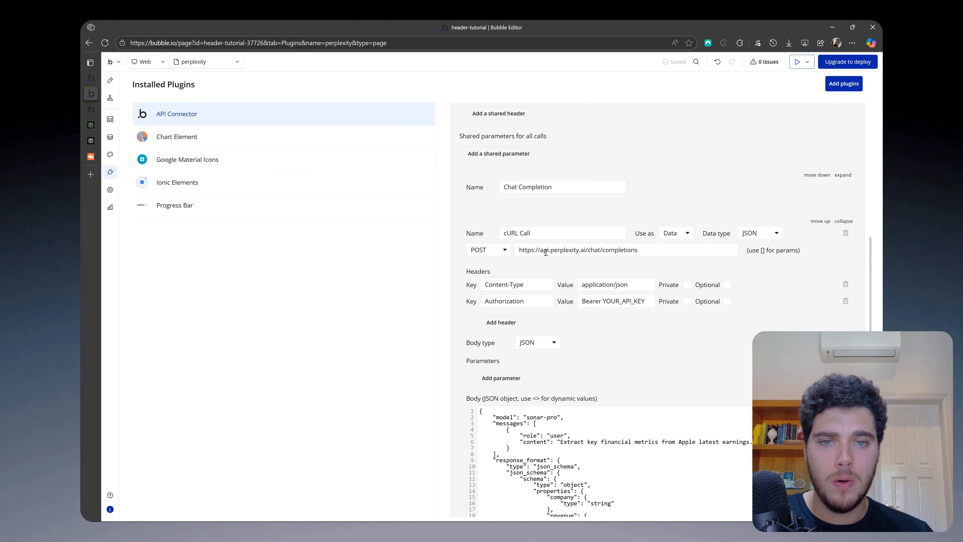
Rename the imported cURL call as "Chat completion - JSON Mode"
drag(571, 234, 468, 230)
key(Caps_Lock)
text(cHAT)
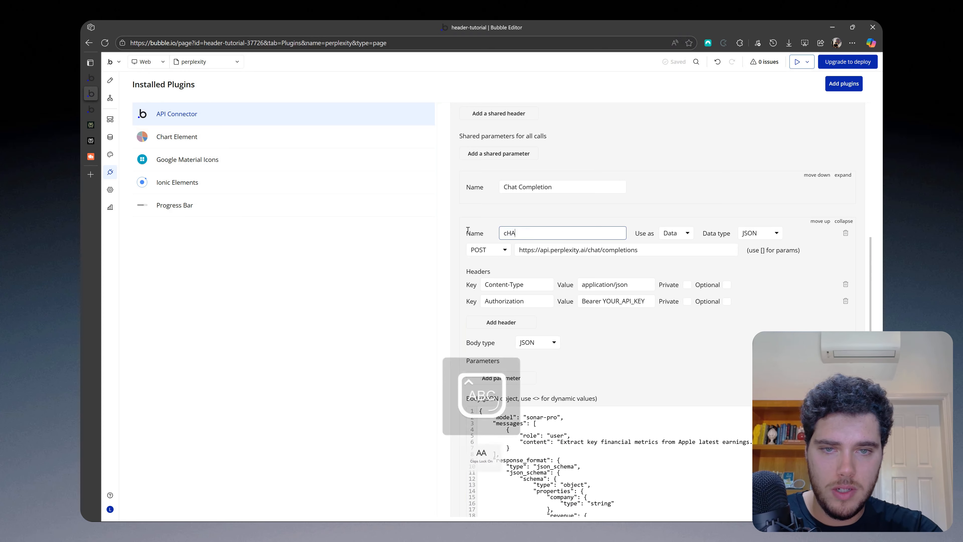
key(BackSpace)
key(BackSpace)
key(BackSpace)
key(Caps_Lock)
text(HAT)
key(BackSpace)
key(BackSpace)
text(C)
key(Caps_Lock)
text(hat )
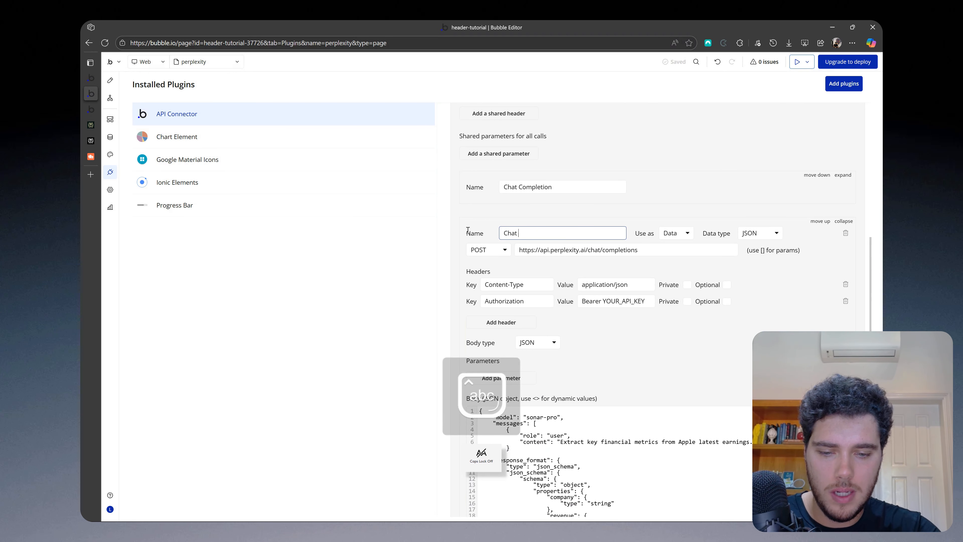
text(completion -)
key(Caps_Lock)
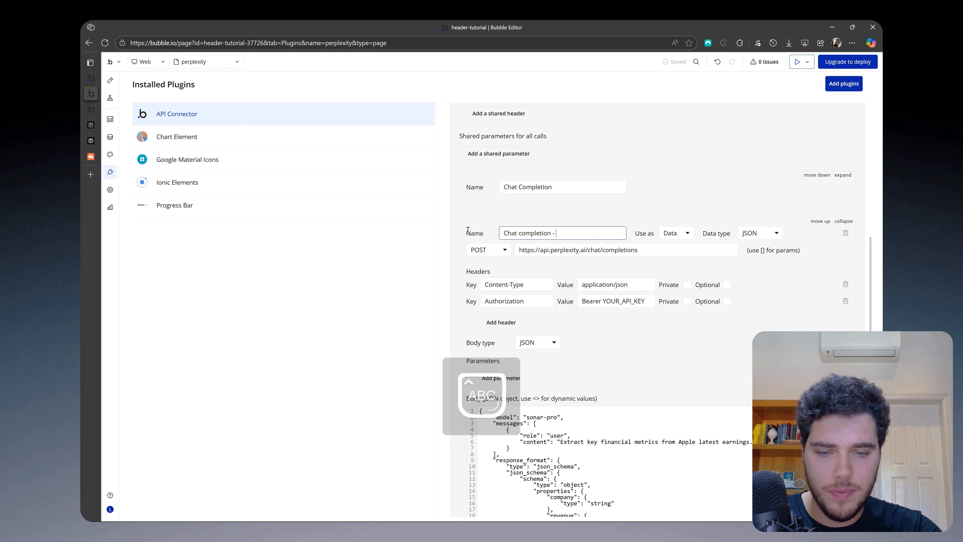
text(JSON M)
key(Caps_Lock)
text(ode)
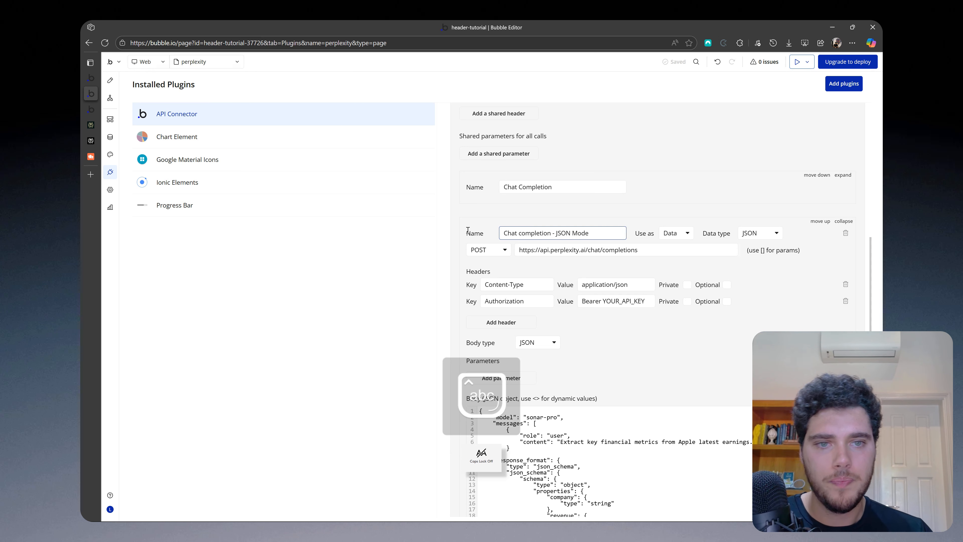
Set the JSON mode call to be used as an Action and delete its own Content-Type and Authorization headers
click(676, 233)
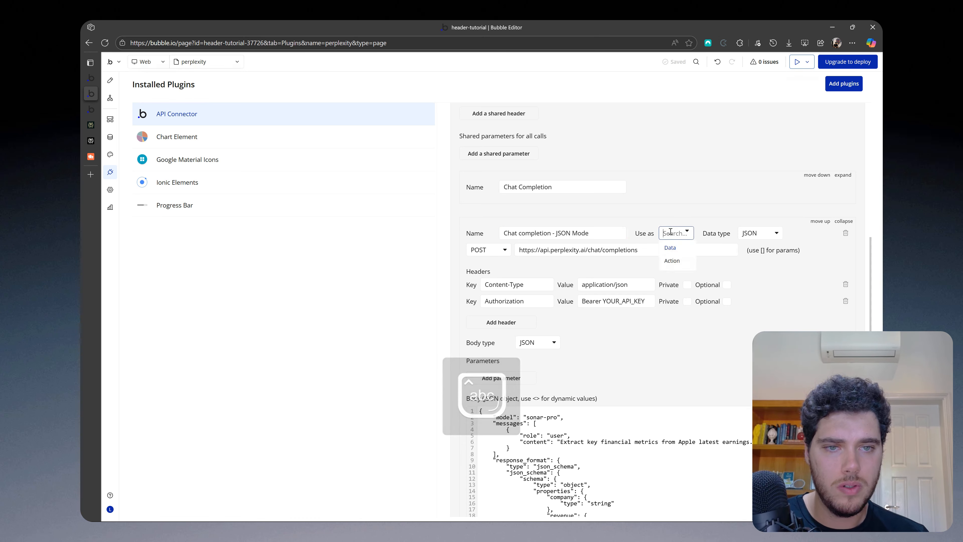
click(671, 262)
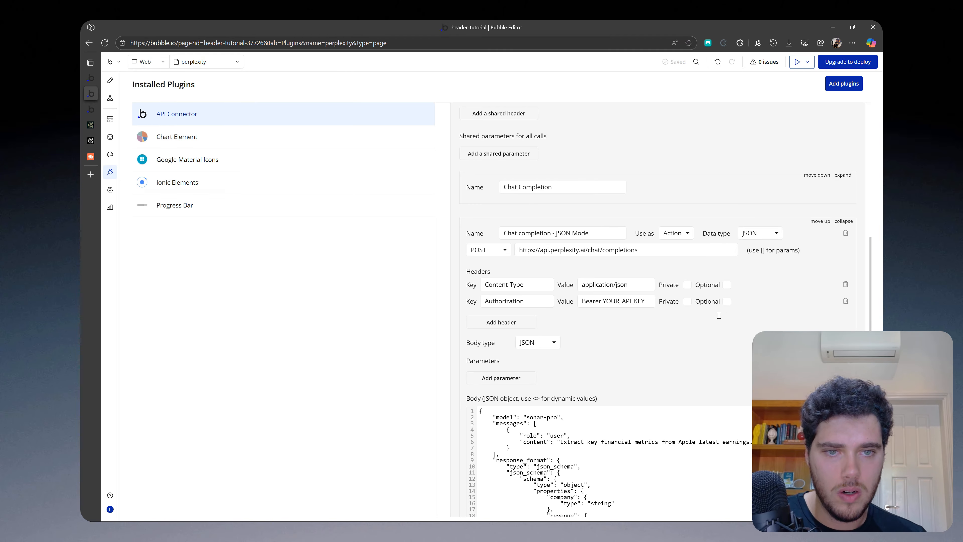
scroll(500, 268, down, 1)
click(846, 240)
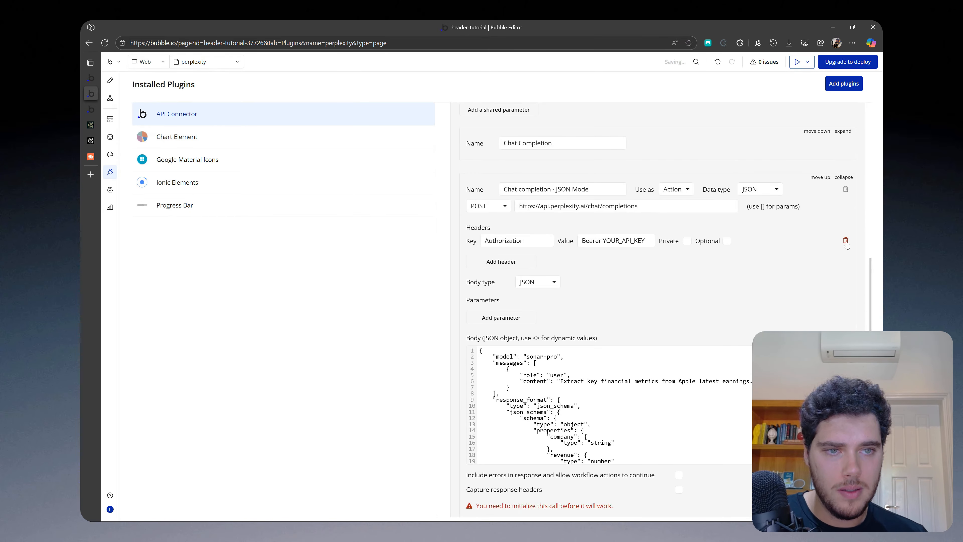
click(845, 240)
scroll(652, 293, up, 5)
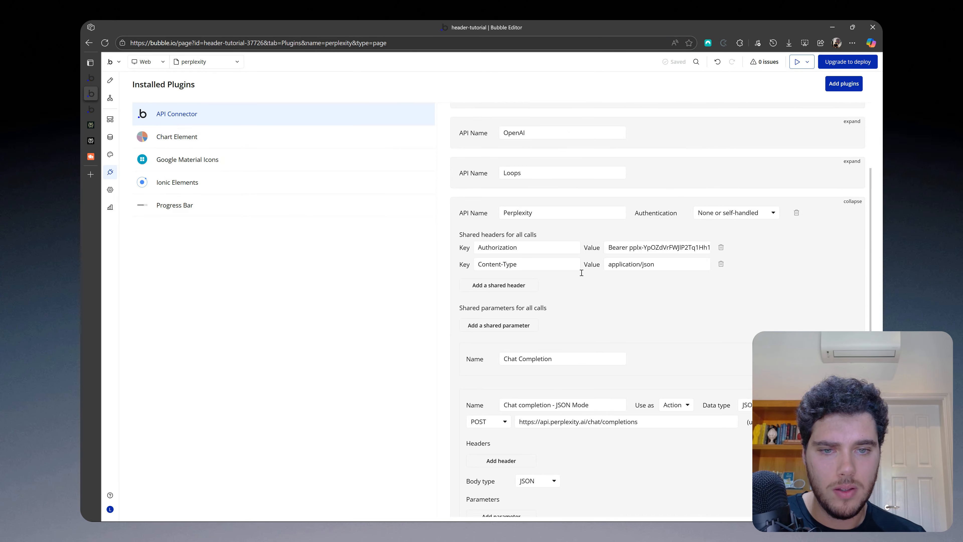
Replace the model name in the JSON body with the dynamic parameter <model> and set its value to sonar
scroll(580, 262, down, 6)
scroll(579, 255, down, 1)
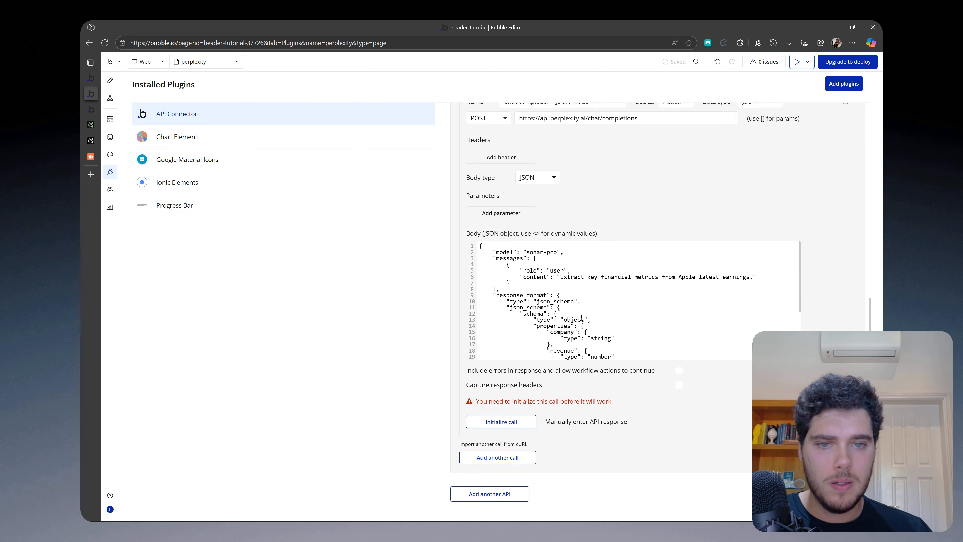
click(590, 314)
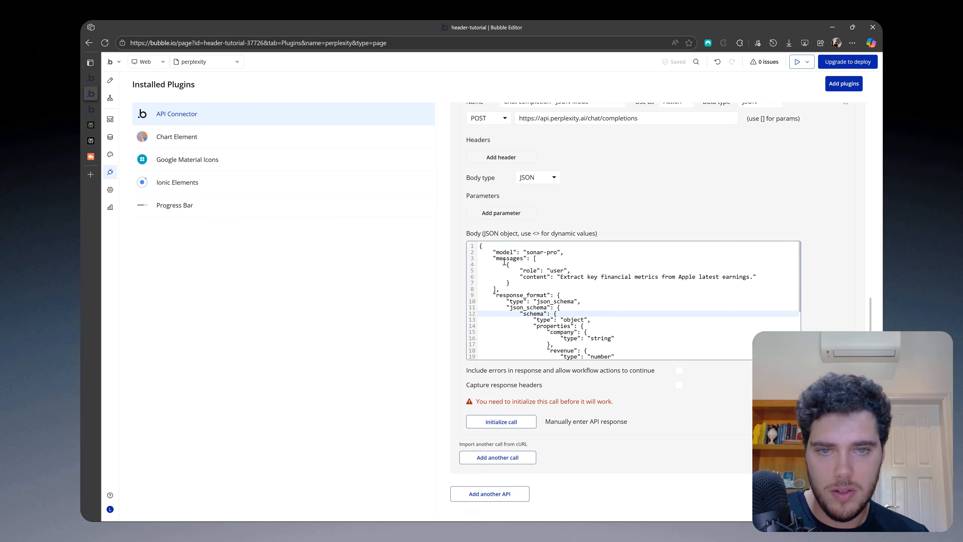
double_click(540, 253)
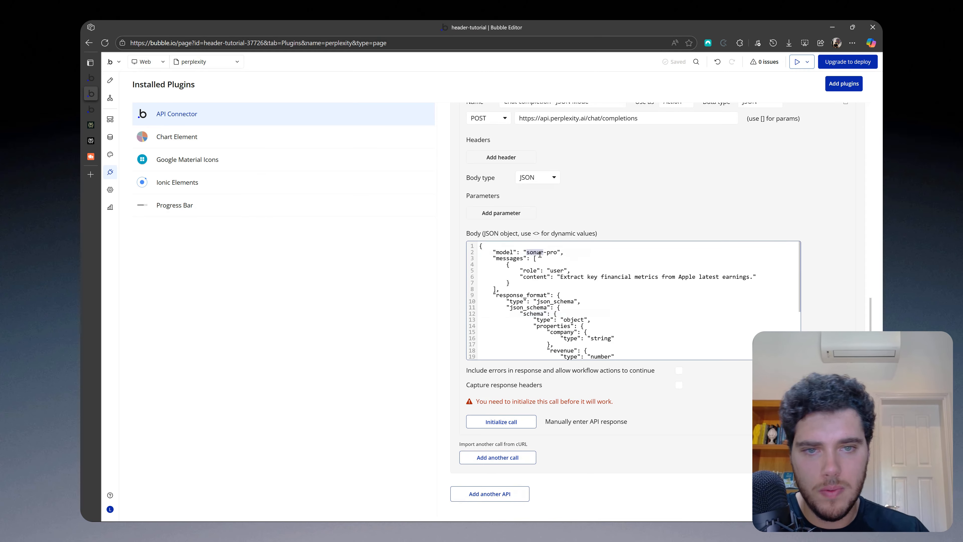
drag(556, 252, 528, 252)
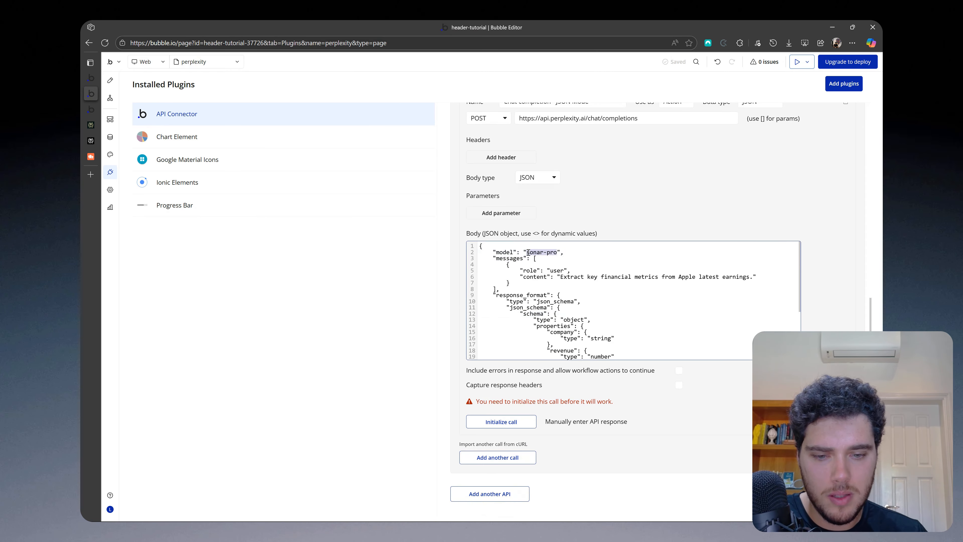
text(<model>)
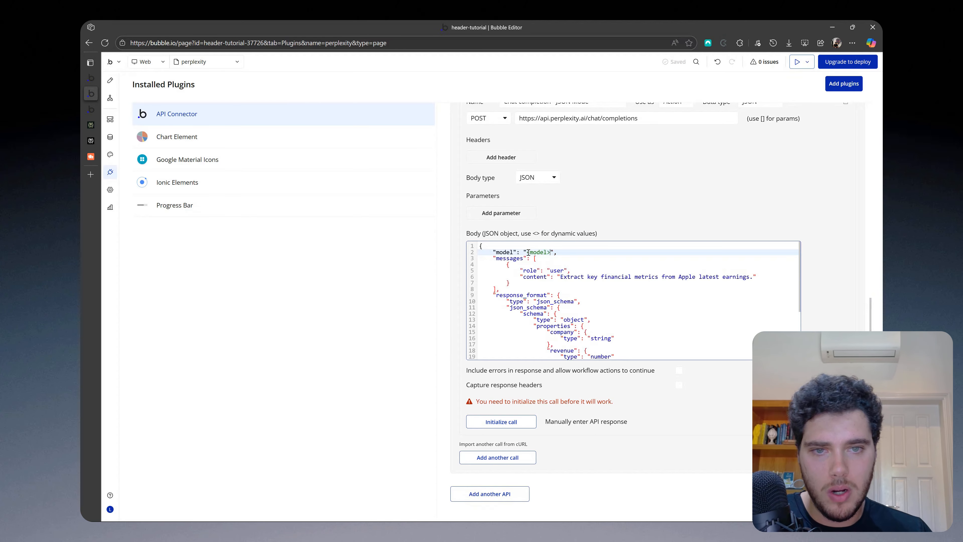
click(656, 208)
scroll(626, 265, down, 2)
click(609, 284)
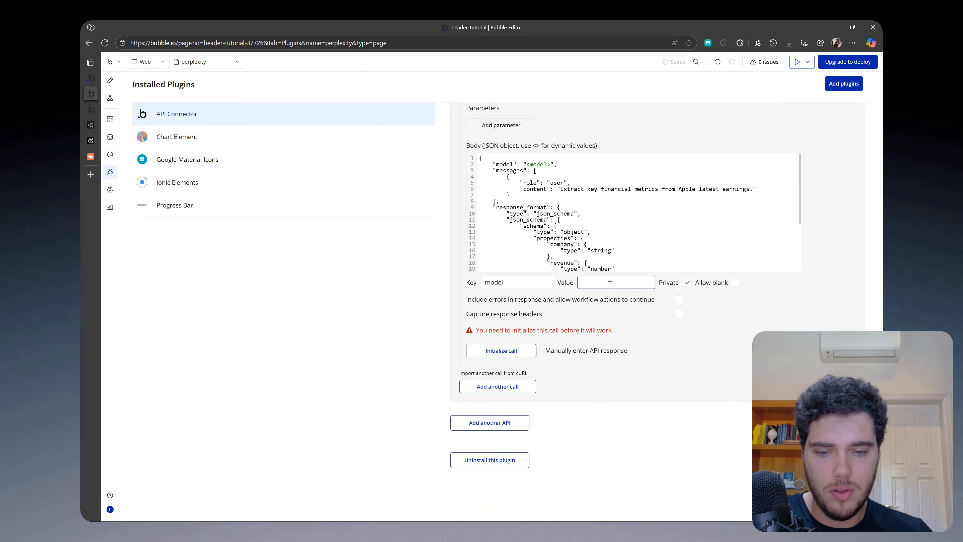
text(sonar)
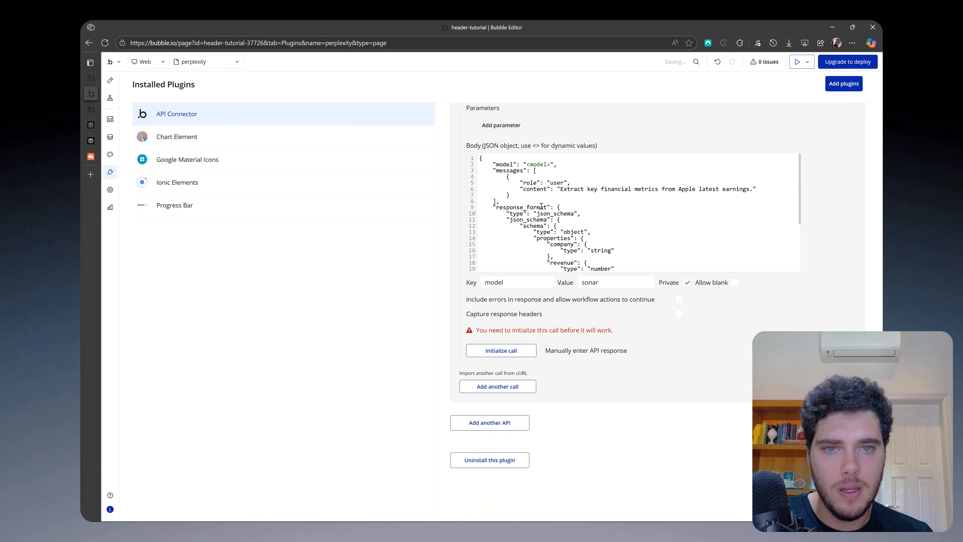
Replace the user message's quoted content in the JSON body with the dynamic parameter <user_prompt>
drag(557, 189, 757, 191)
text(<)
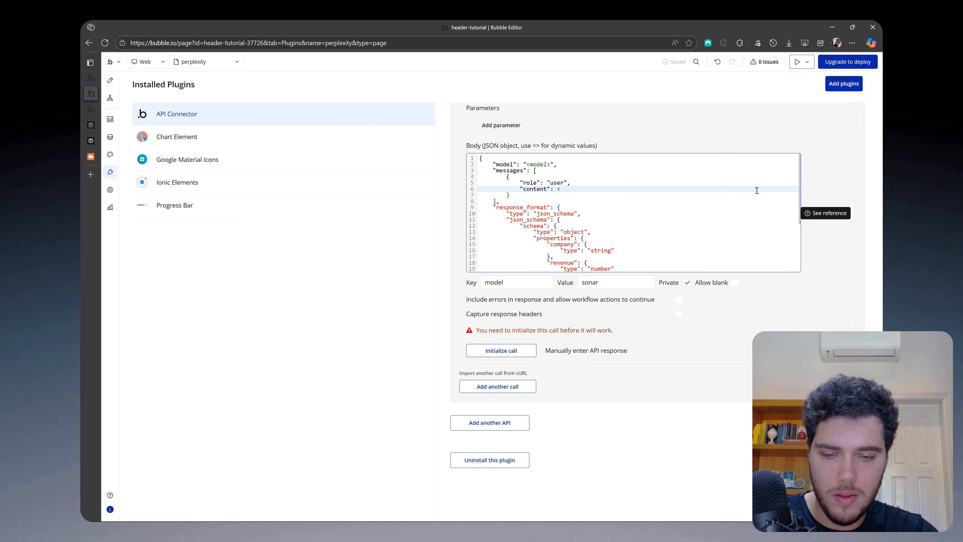
text(user_prompt>)
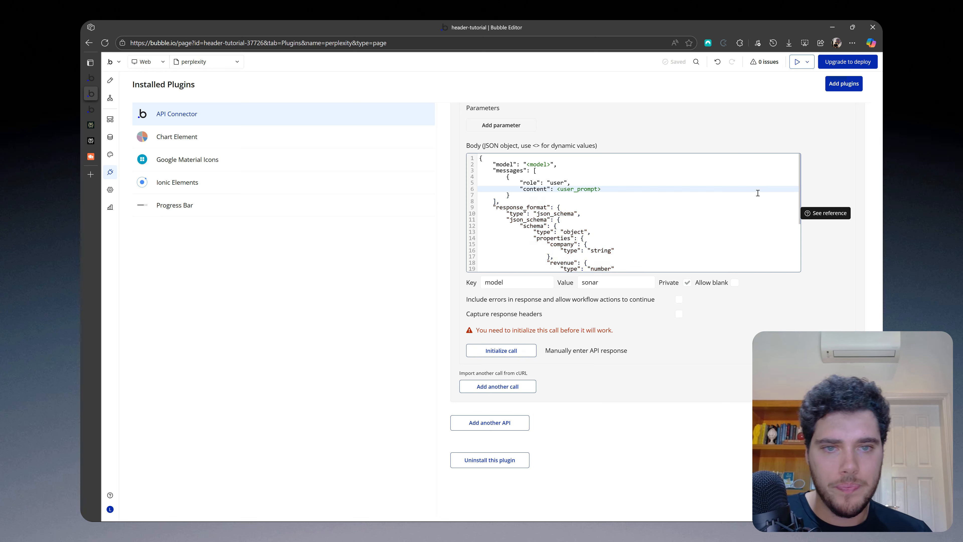
click(777, 326)
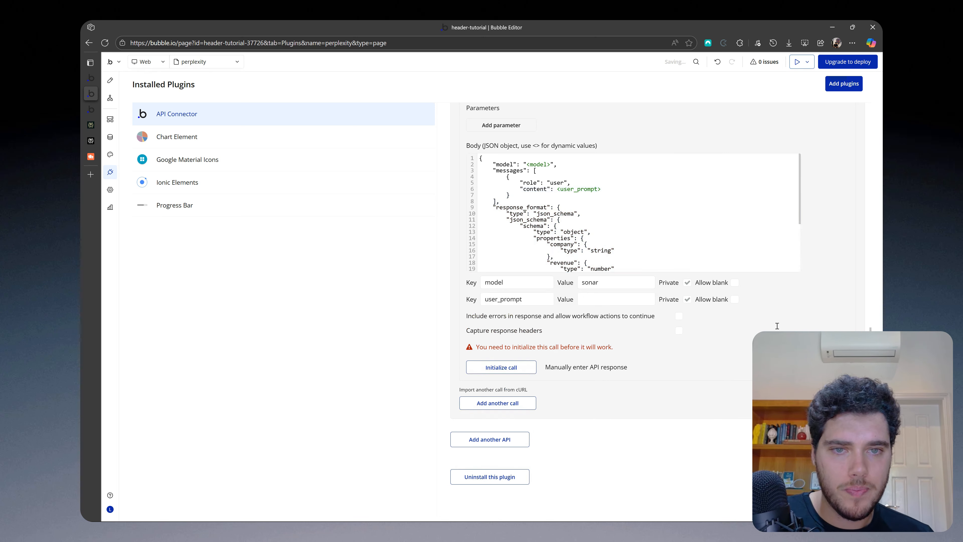
Examine the response_format block in the JSON body, including its schema properties, required fields and closing braces
scroll(613, 225, down, 2)
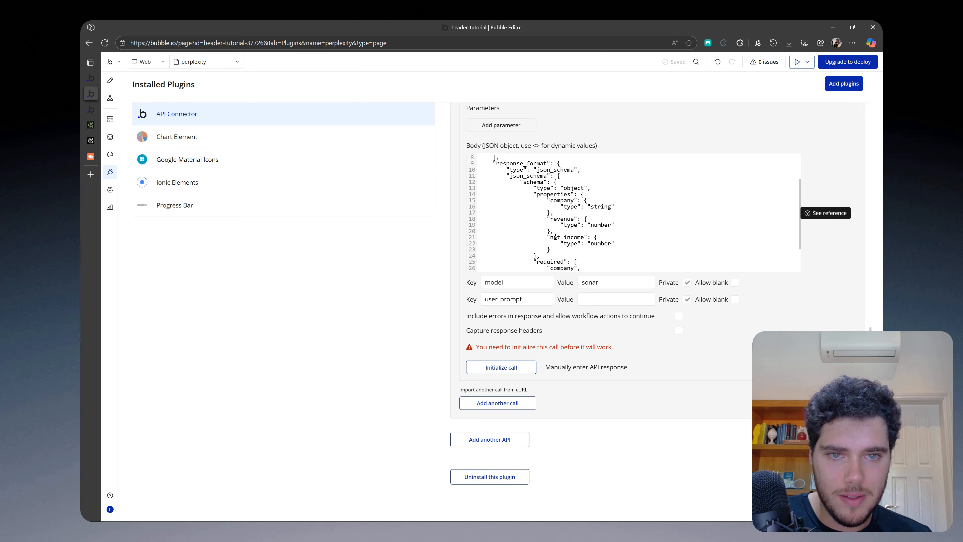
scroll(555, 237, down, 2)
scroll(526, 216, up, 4)
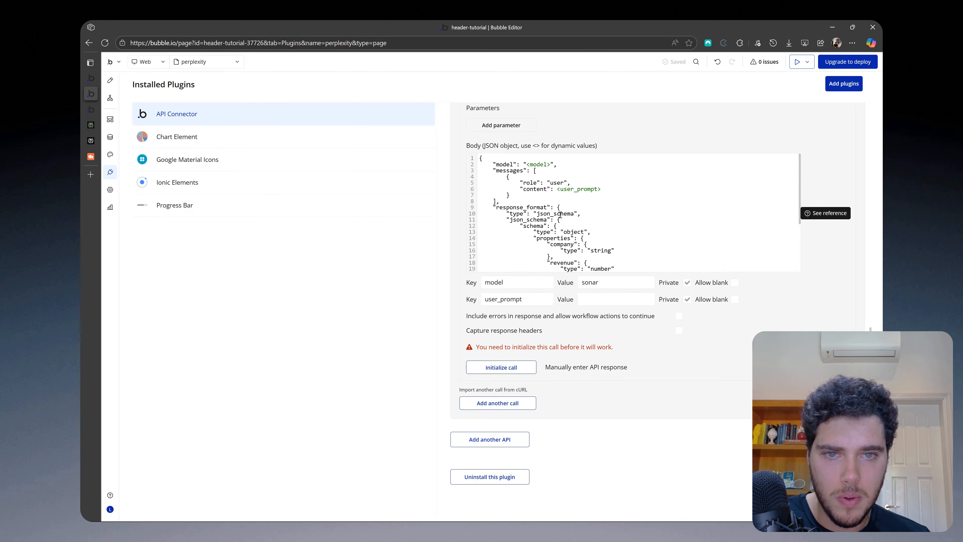
scroll(534, 217, down, 2)
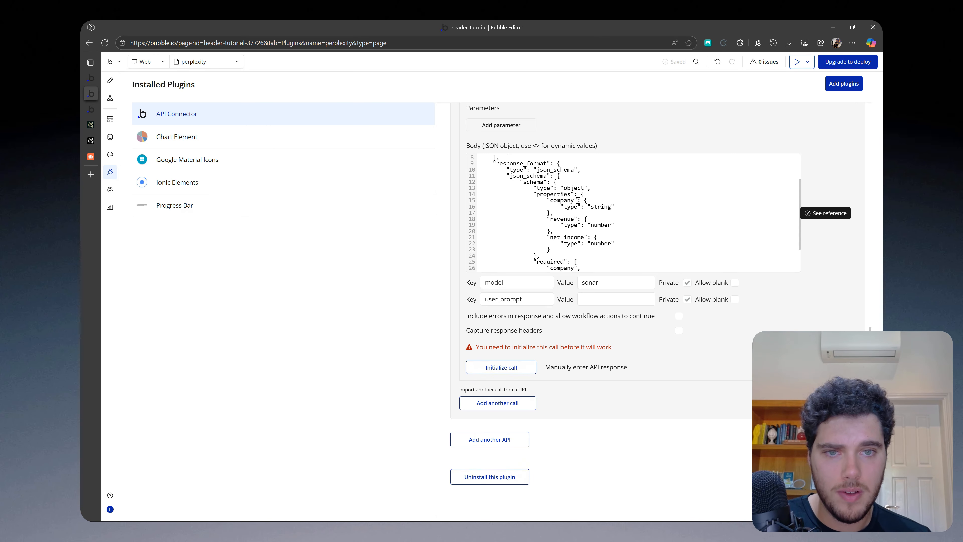
scroll(556, 253, up, 2)
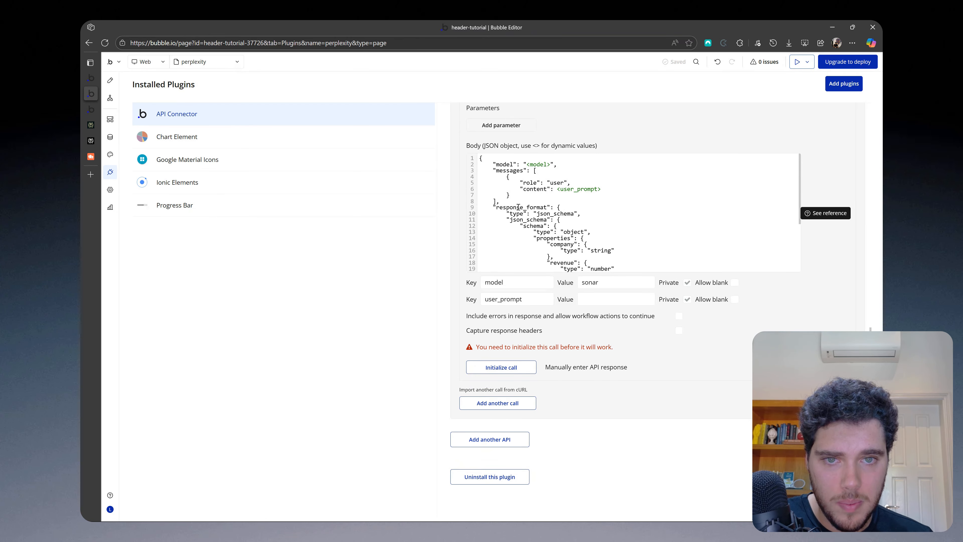
drag(496, 208, 548, 208)
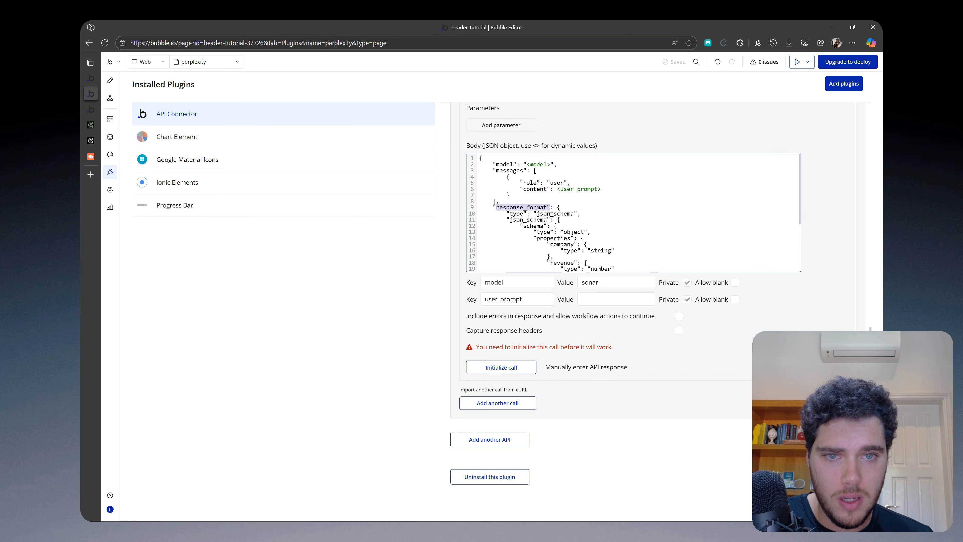
key(Down)
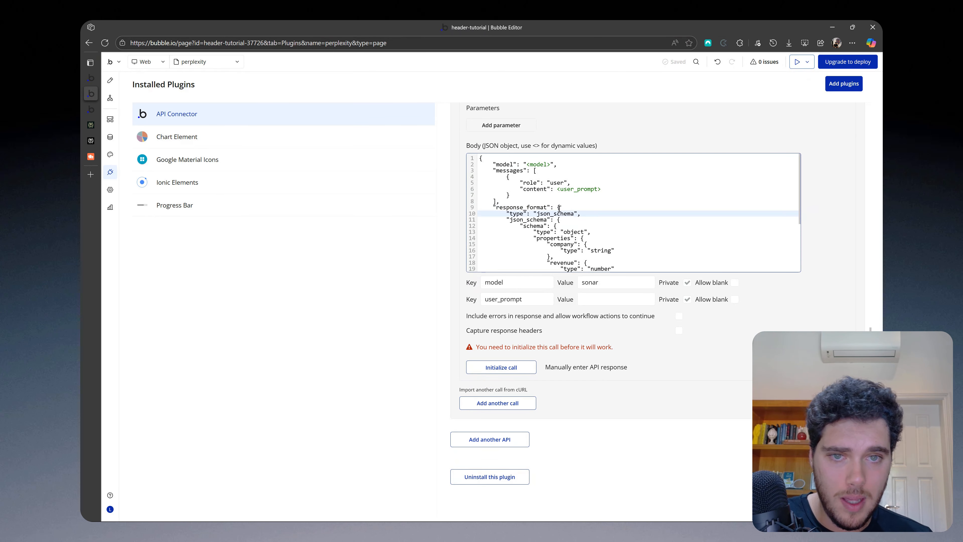
drag(507, 214, 564, 260)
scroll(583, 215, down, 2)
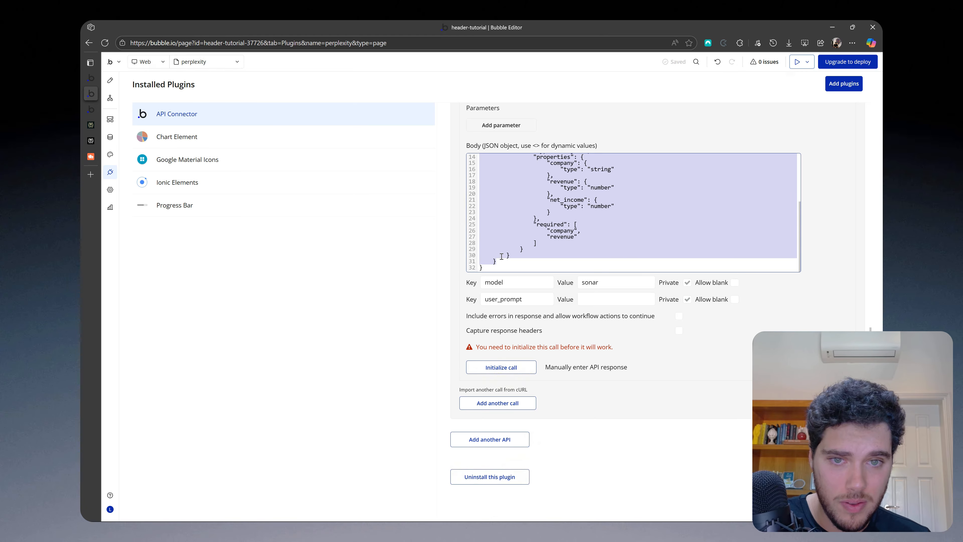
scroll(505, 257, up, 3)
scroll(554, 223, up, 2)
scroll(546, 229, down, 2)
click(531, 195)
click(546, 158)
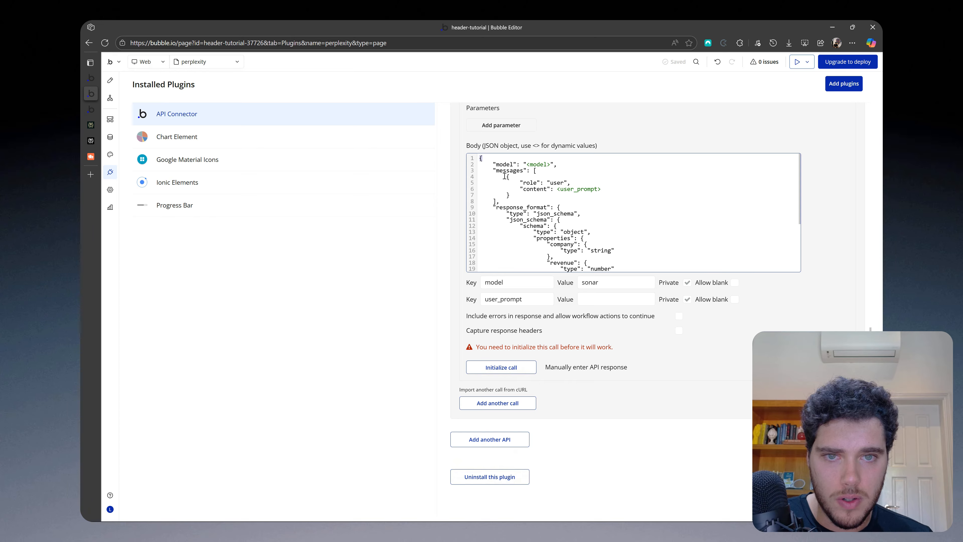
scroll(553, 208, down, 1)
scroll(581, 218, down, 1)
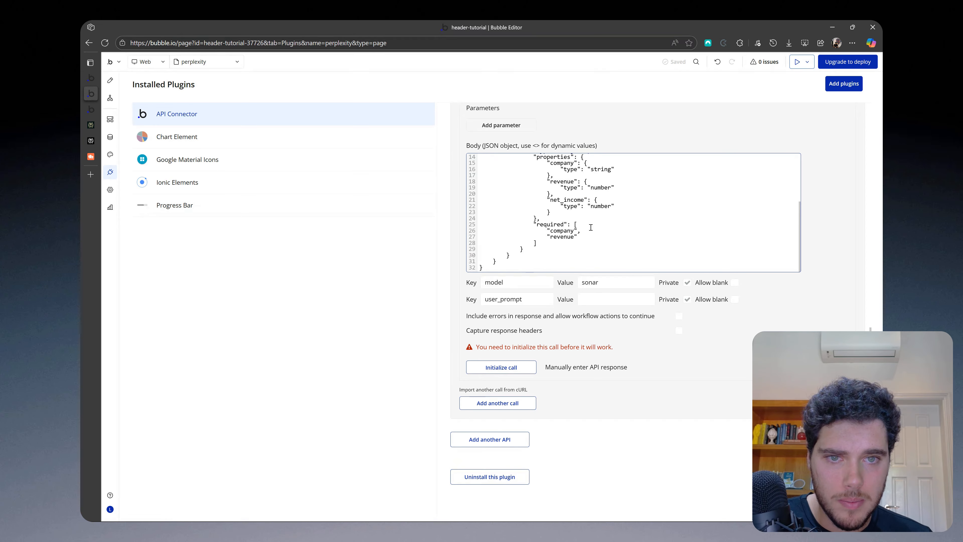
click(545, 243)
click(533, 254)
click(501, 262)
scroll(501, 263, up, 1)
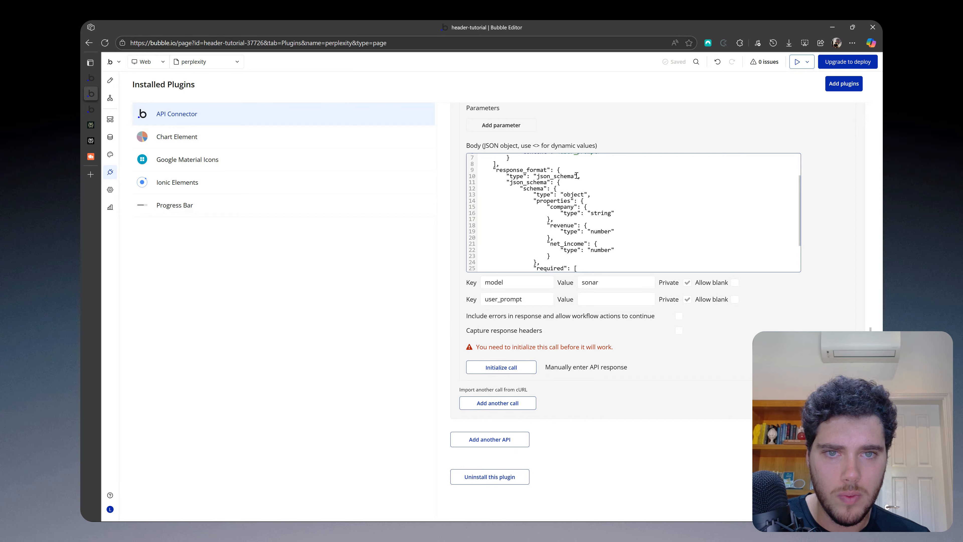
Delete everything inside response_format in the JSON body and bring its closing brace up next to the opening one
drag(509, 177, 572, 252)
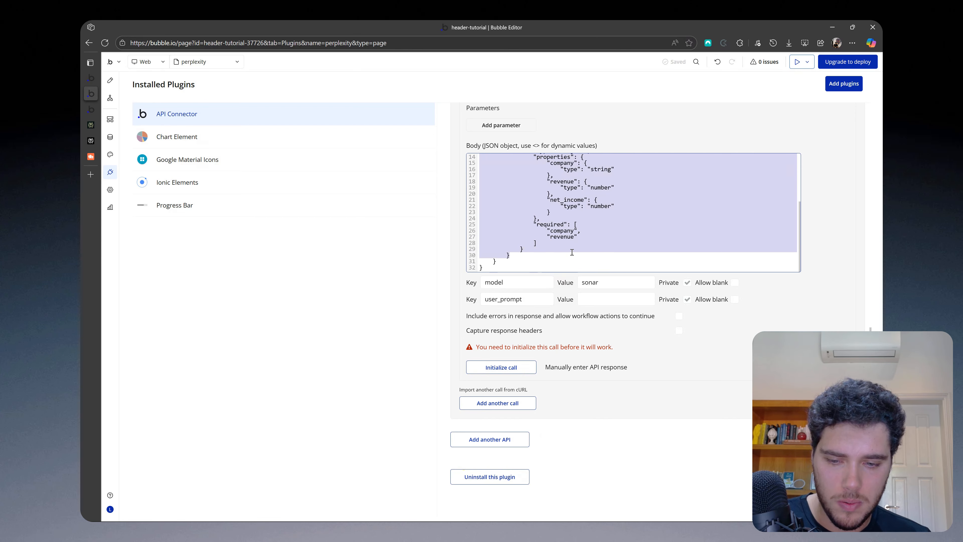
key(BackSpace)
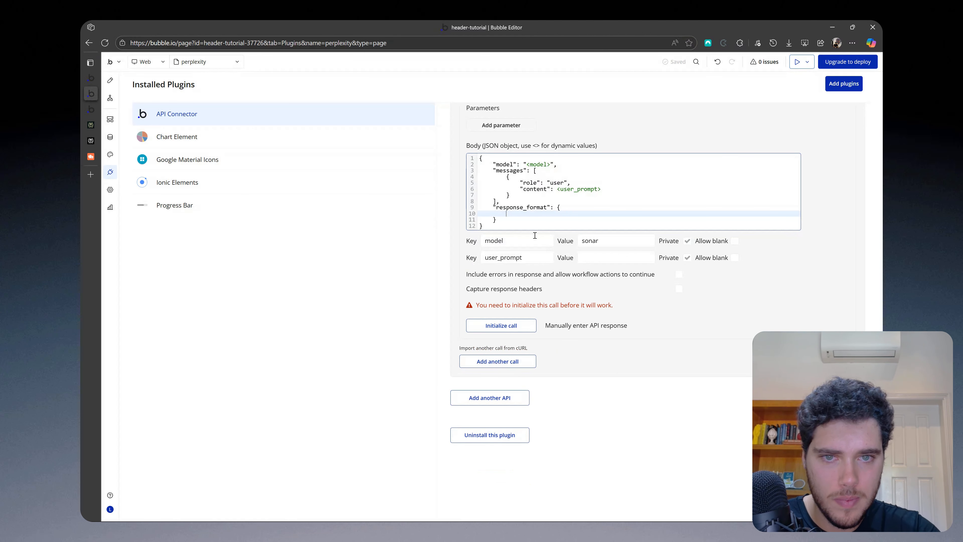
click(495, 222)
key(BackSpace)
key(BackSpace)
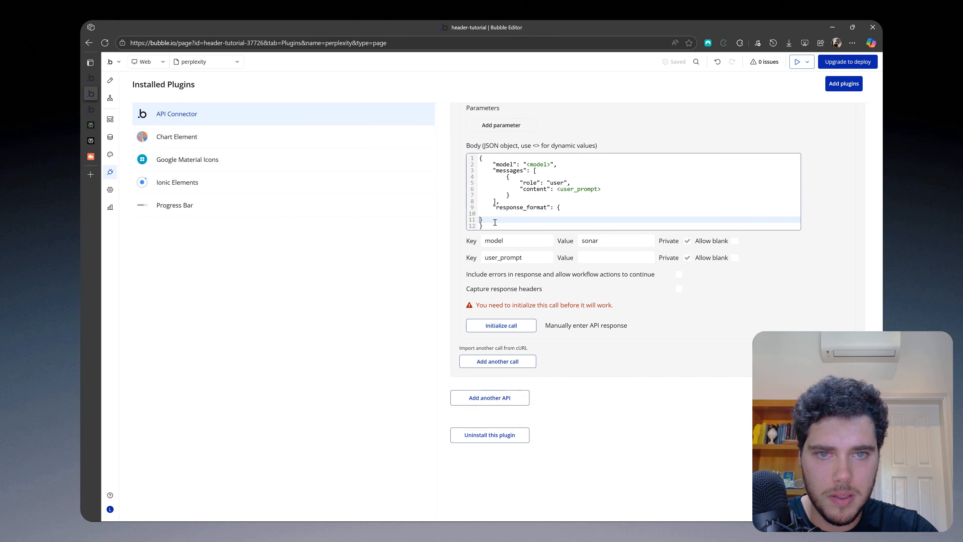
key(BackSpace)
key(BackSpace)
key(BackSpace)
key(BackSpace)
Insert the dynamic parameter <json_schema> between the response_format braces
text(<)
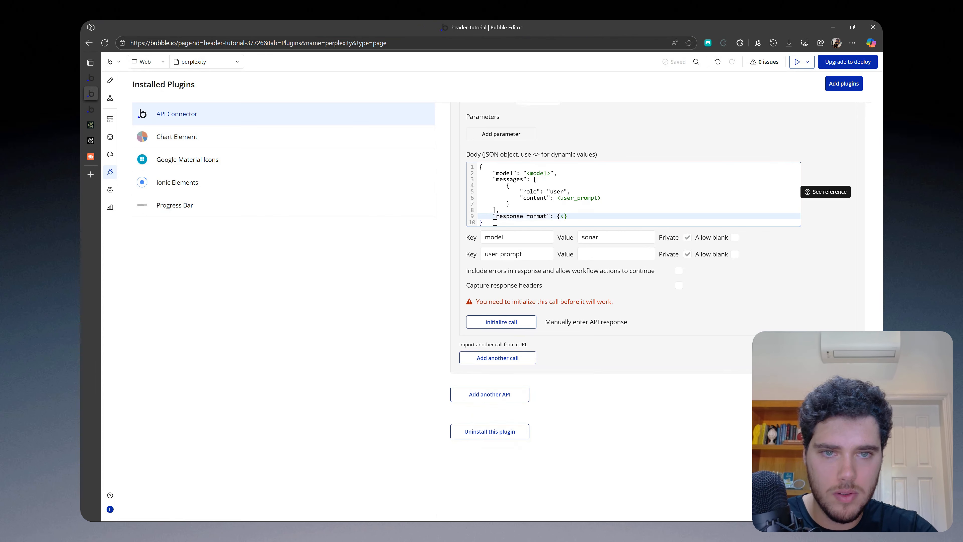
text(json_)
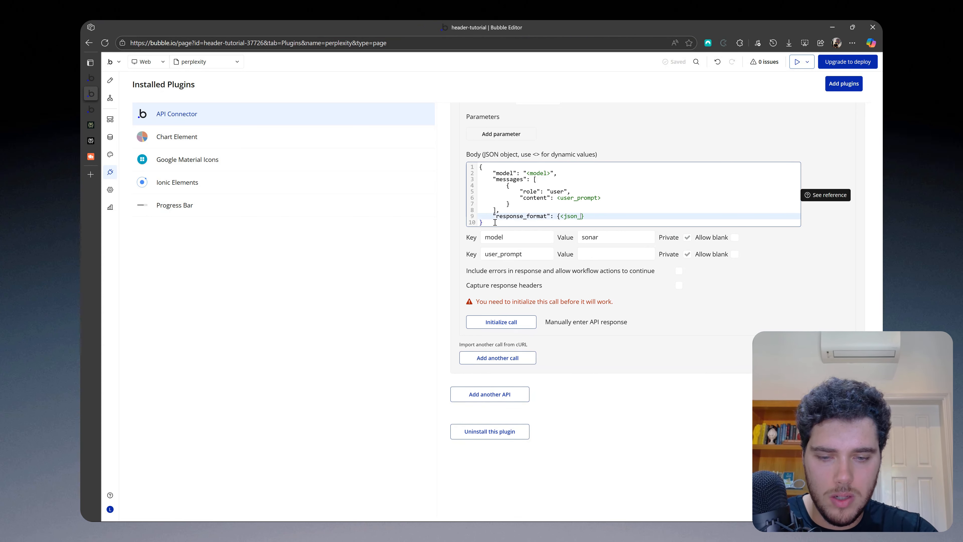
text(schema>)
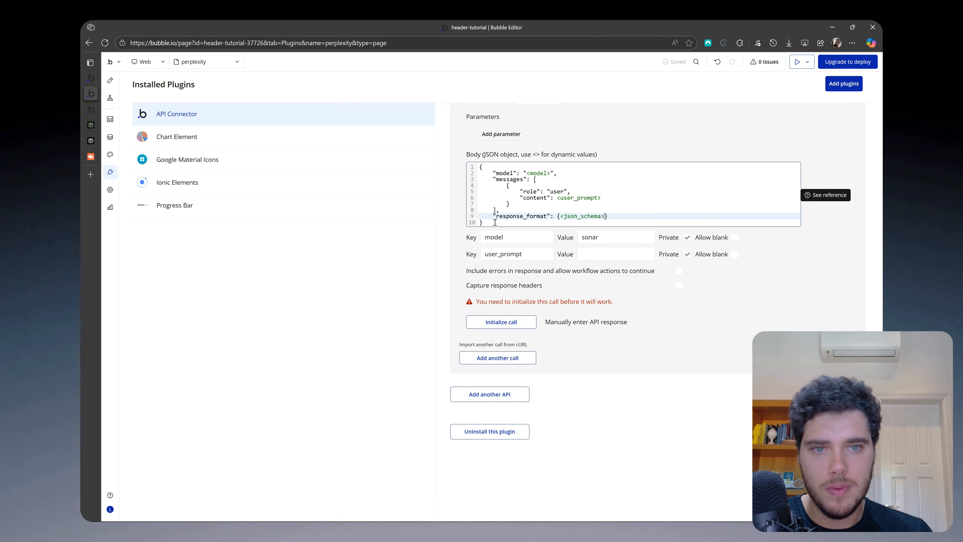
click(682, 300)
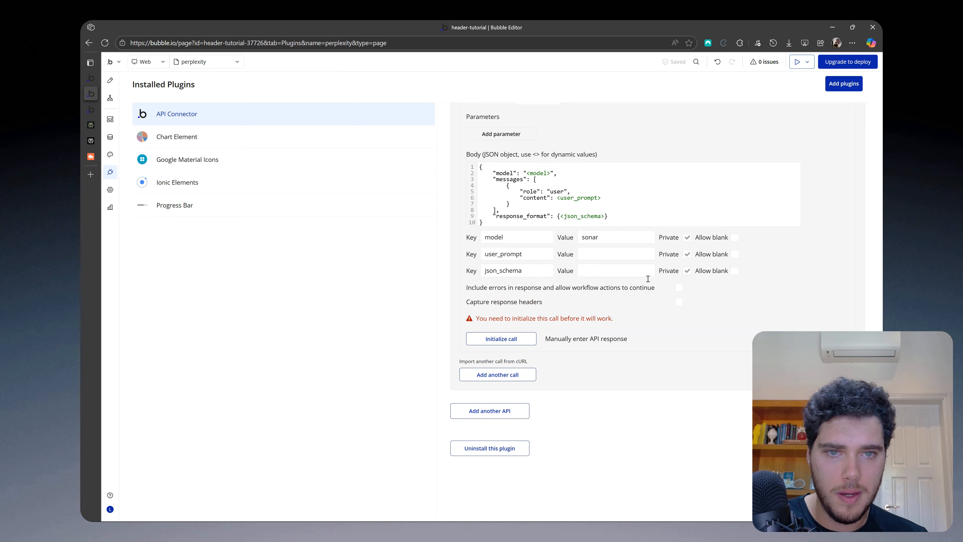
click(687, 270)
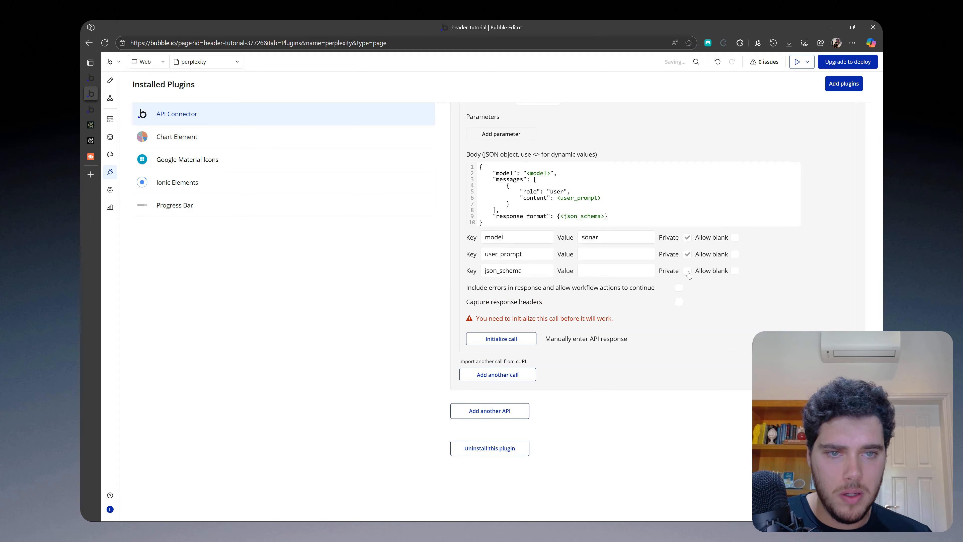
click(687, 253)
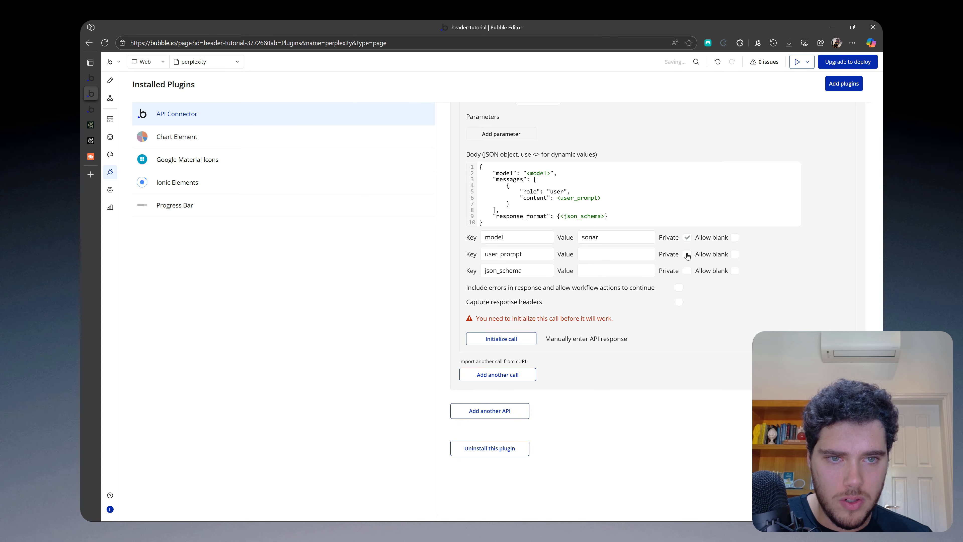
click(607, 254)
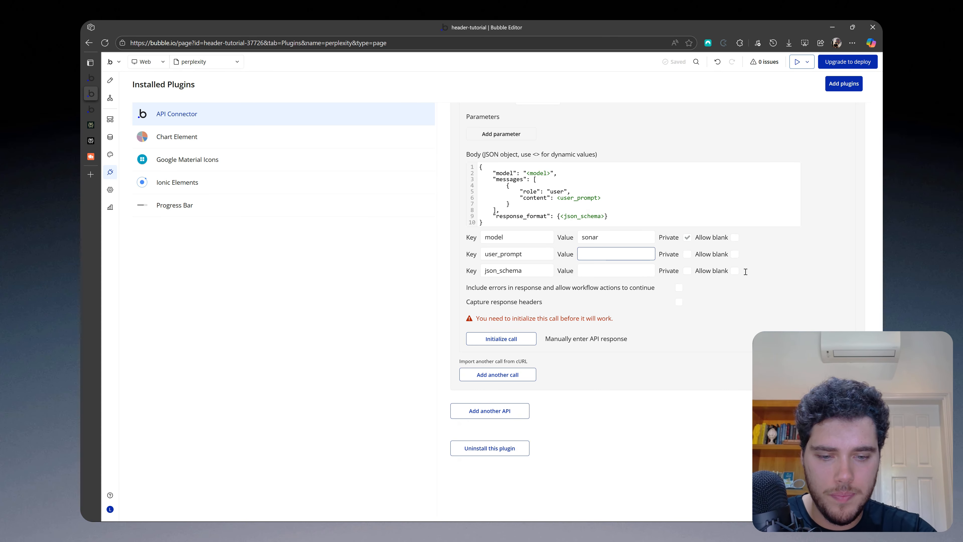
text(")
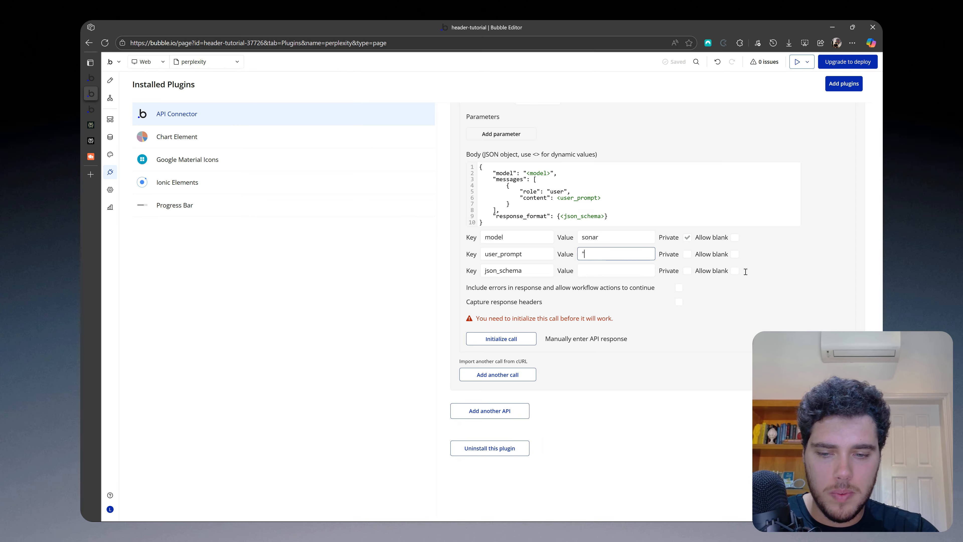
key(Caps_Lock)
text(Do om)
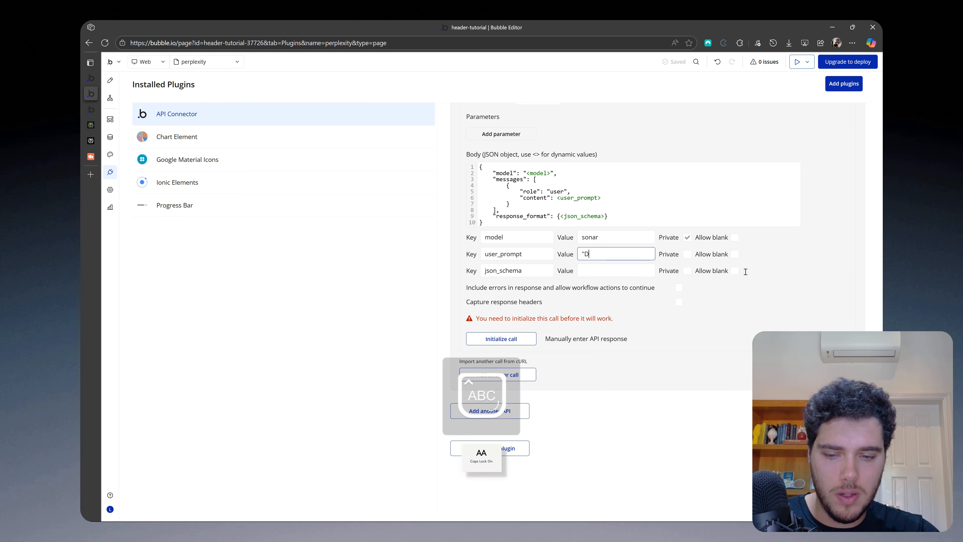
key(BackSpace)
key(BackSpace)
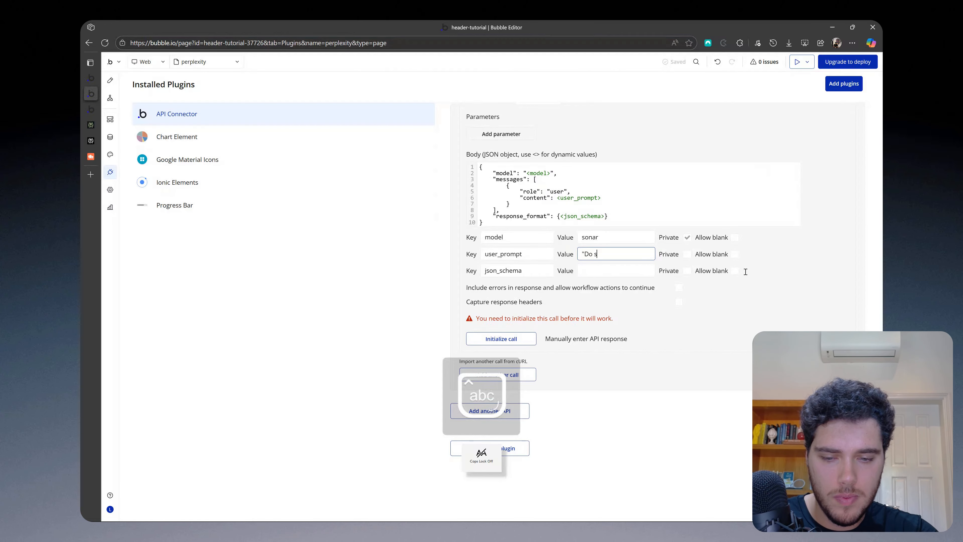
text(some research on )
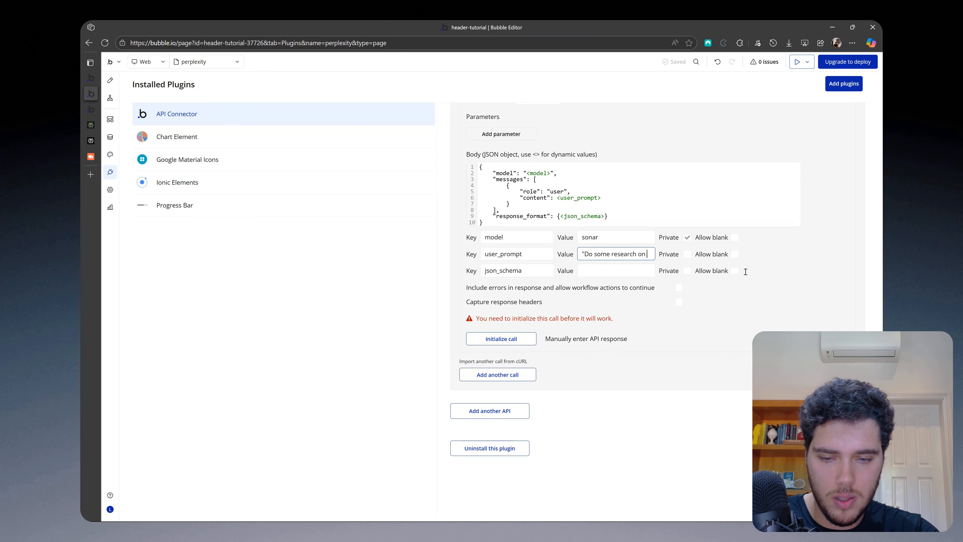
text(the website http)
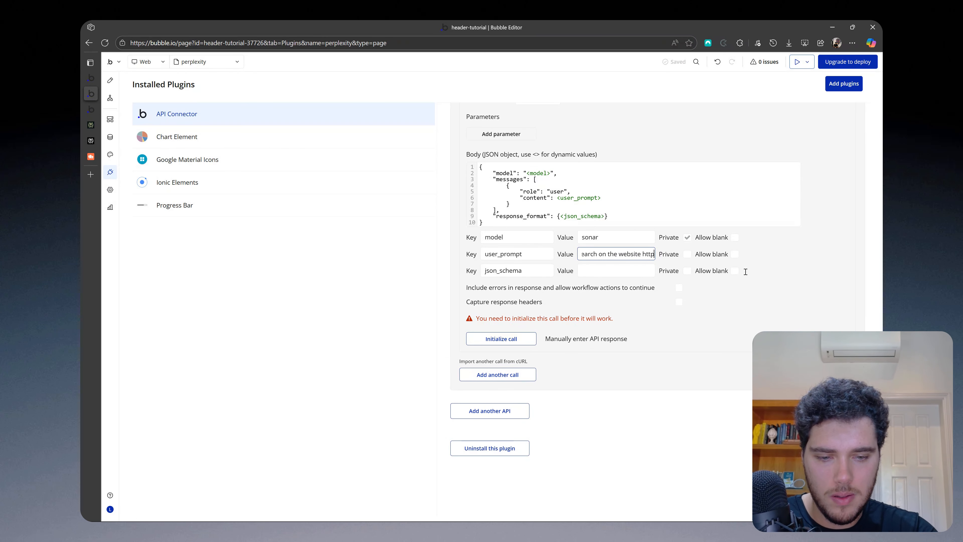
text(s://nocodebuffs.com")
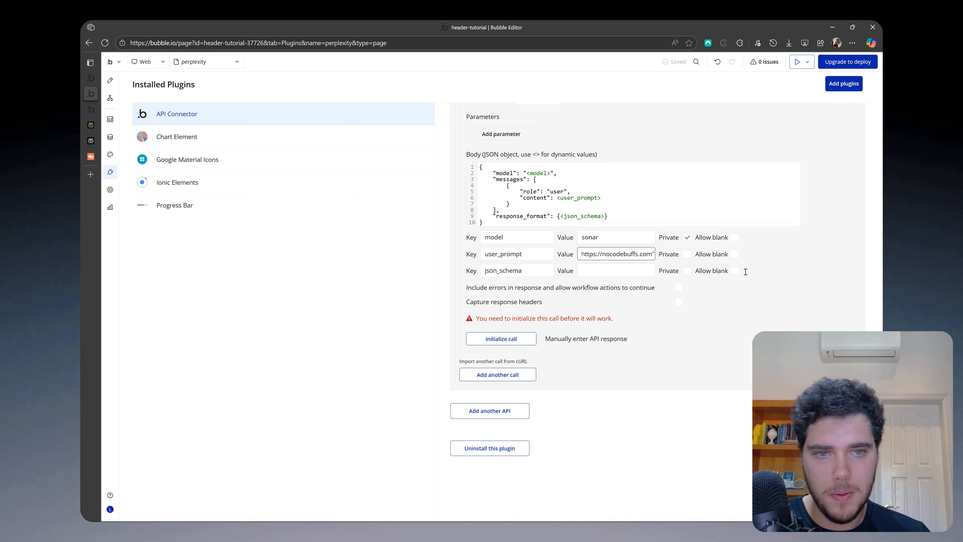
click(715, 314)
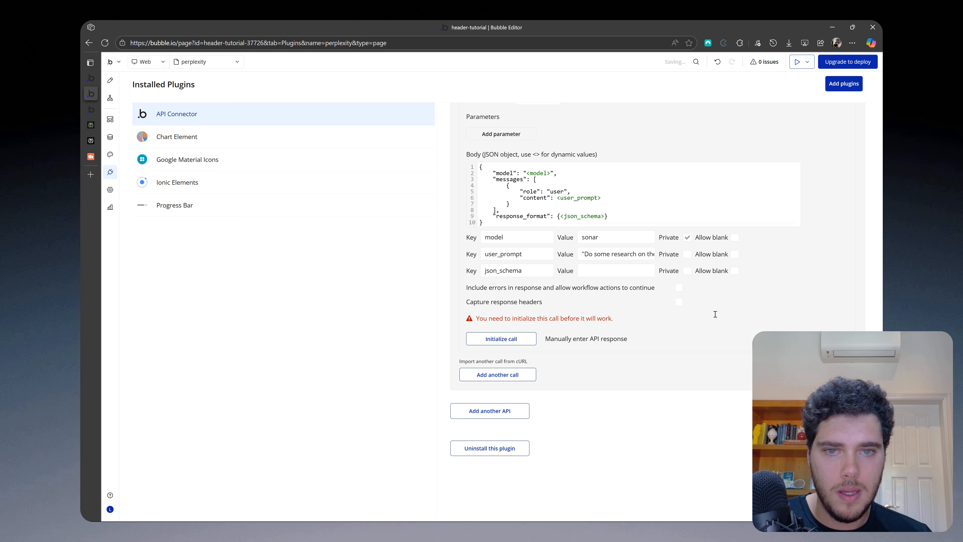
Paste the schema definition starting with "type": "json_schema" as the json_schema parameter's value and initialize the call
click(593, 270)
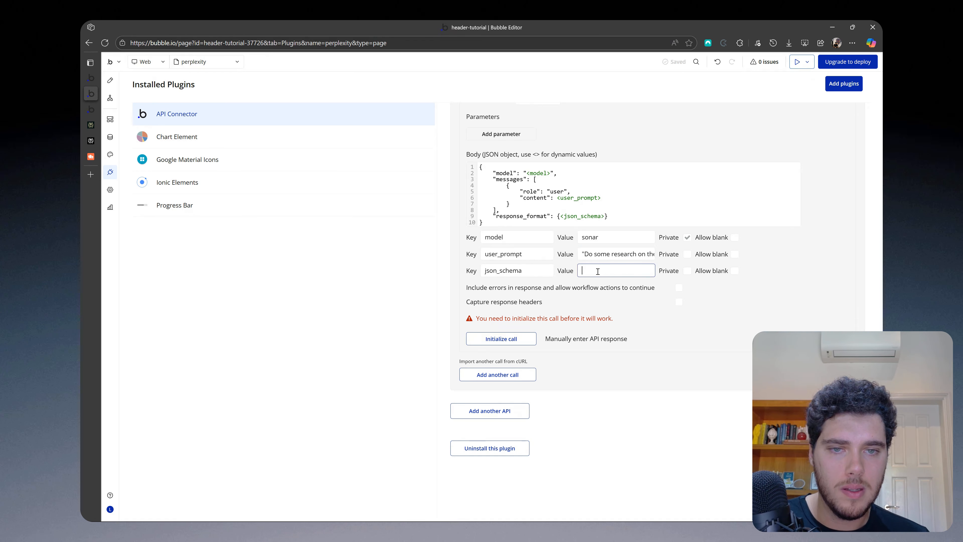
click(733, 311)
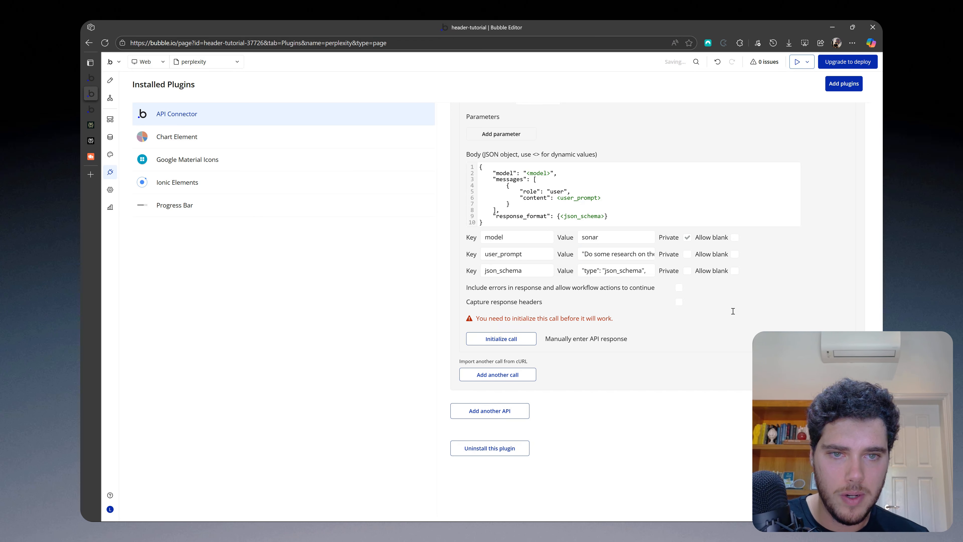
scroll(576, 300, up, 3)
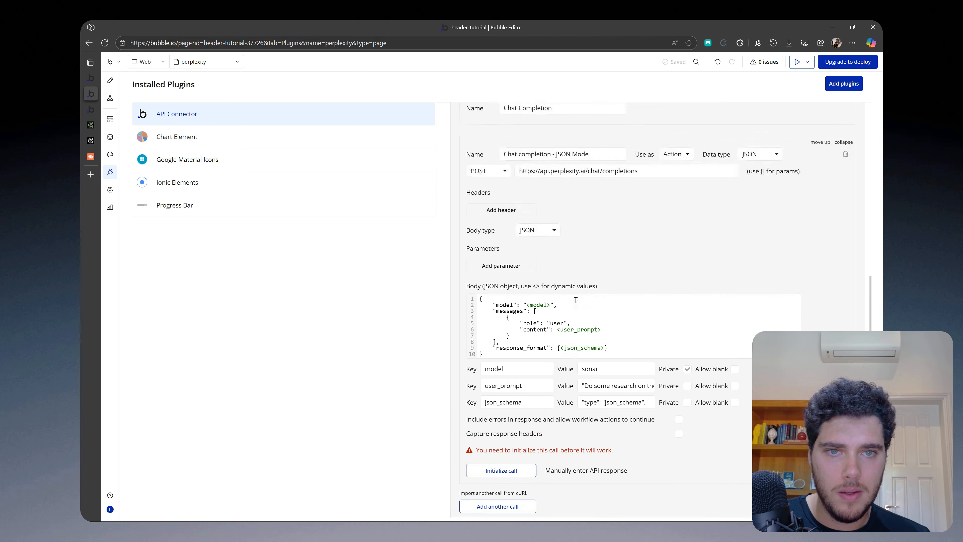
scroll(604, 266, down, 2)
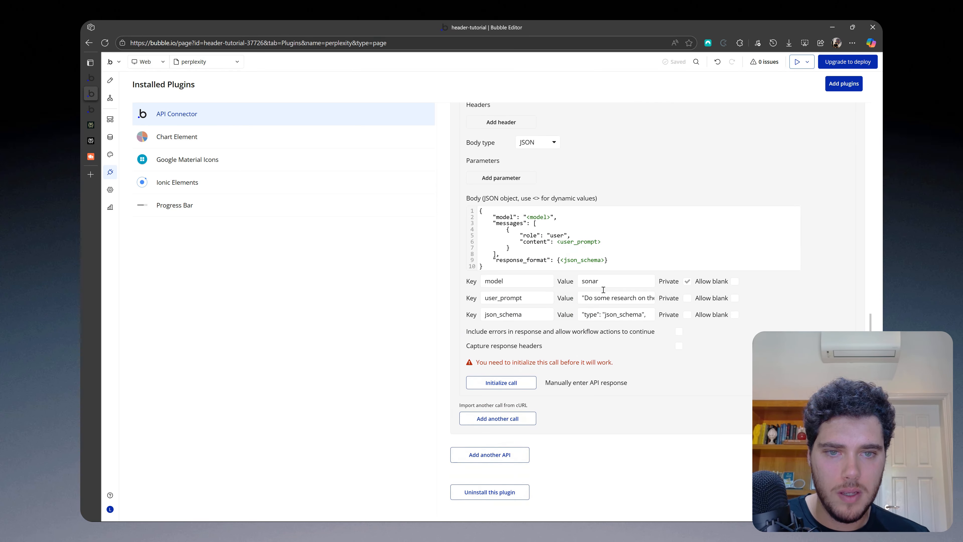
click(525, 386)
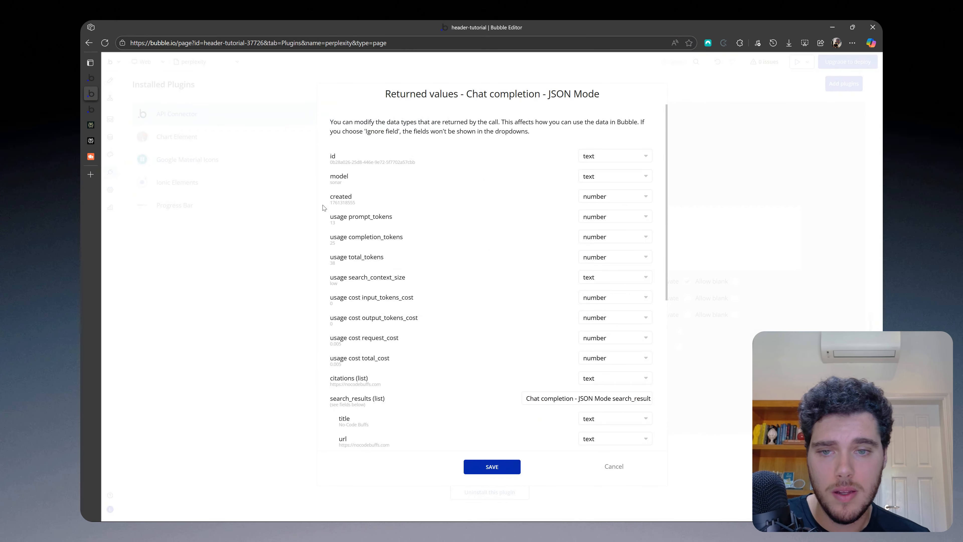
Show the raw data of the returned values and examine its usage, citations and search_results sections
scroll(428, 284, down, 7)
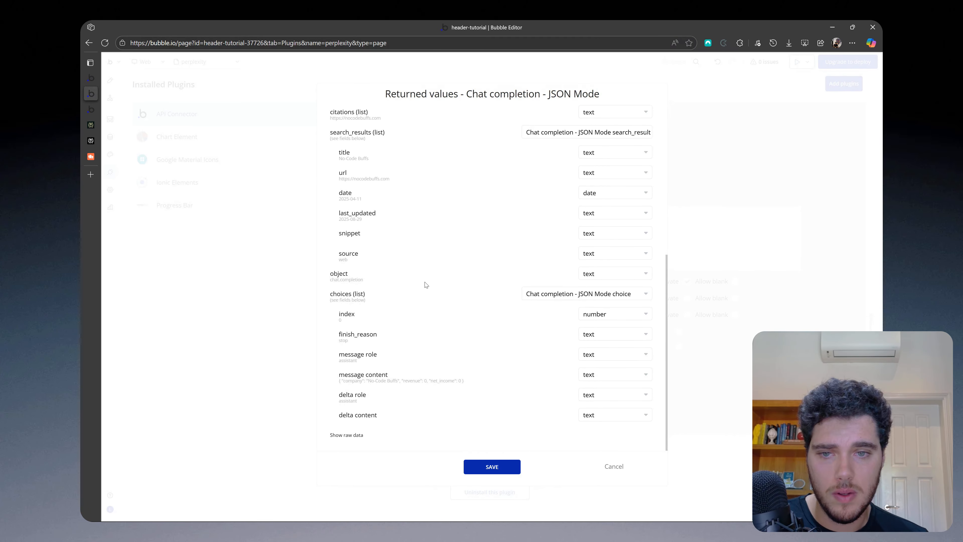
click(361, 436)
scroll(362, 379, down, 10)
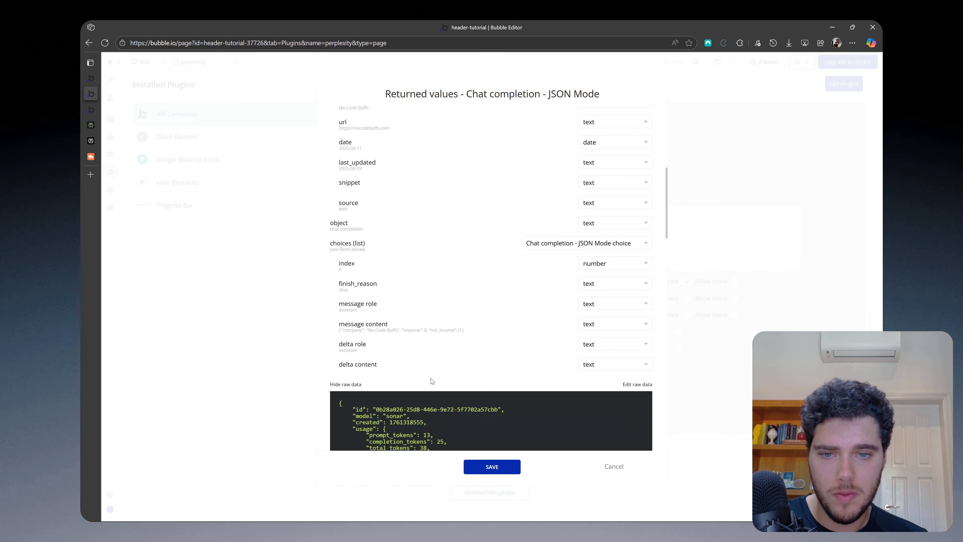
scroll(364, 212, up, 3)
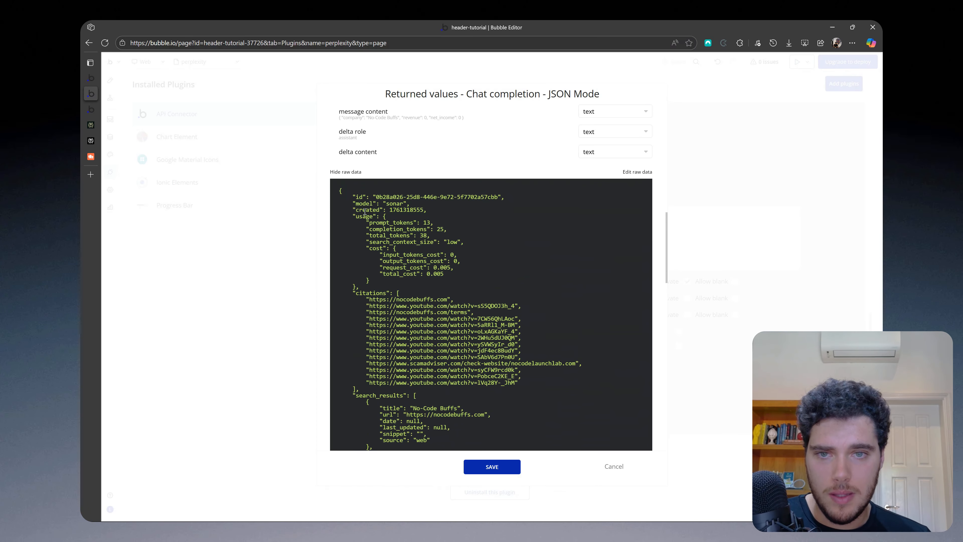
scroll(456, 256, down, 1)
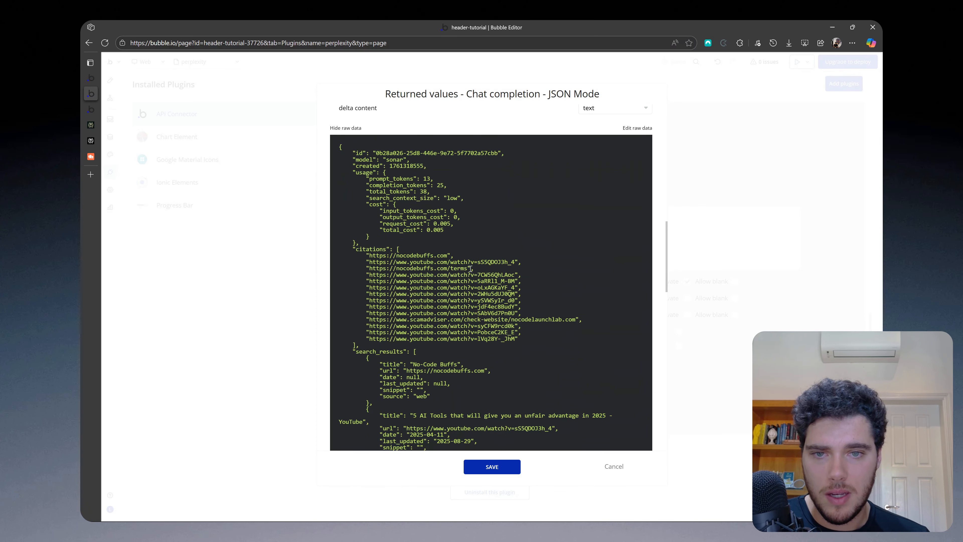
scroll(471, 269, down, 1)
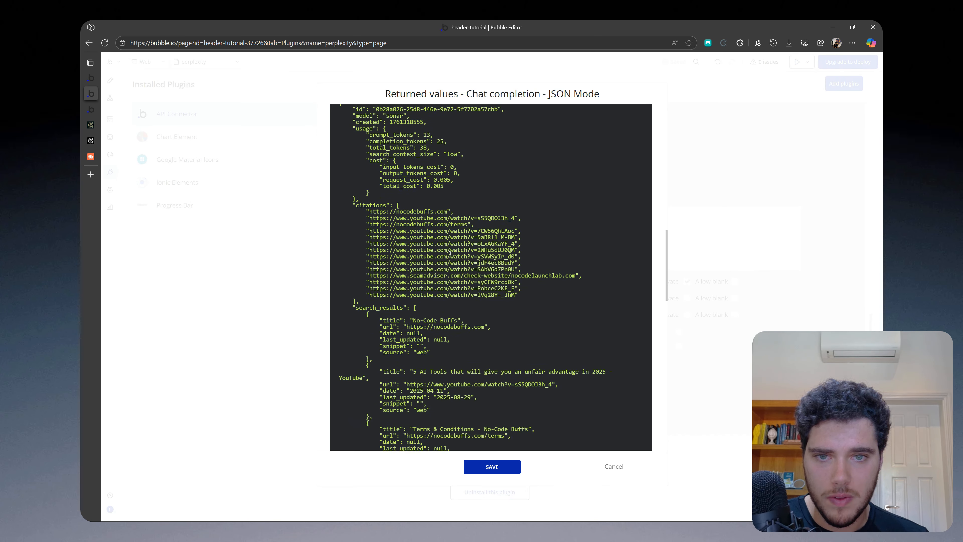
scroll(432, 213, down, 2)
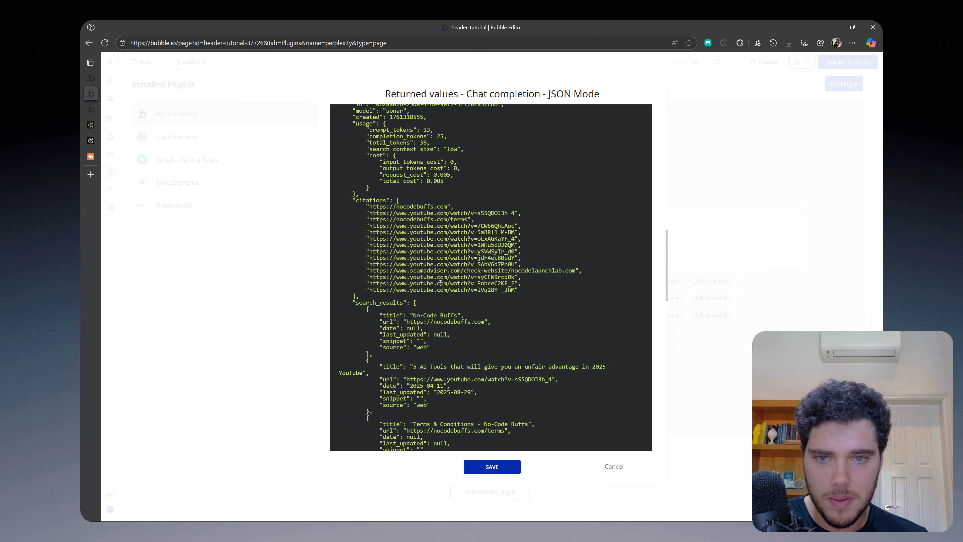
scroll(413, 230, down, 8)
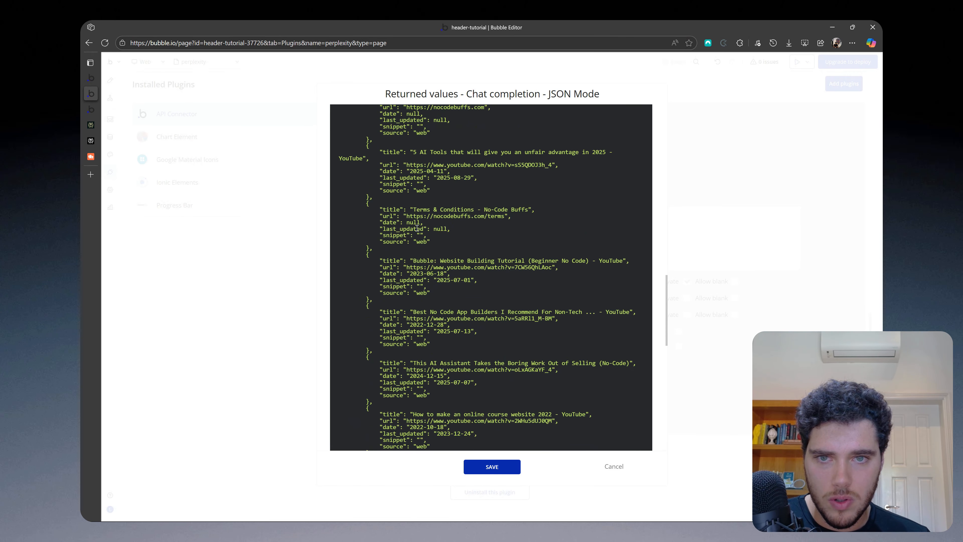
scroll(447, 249, down, 8)
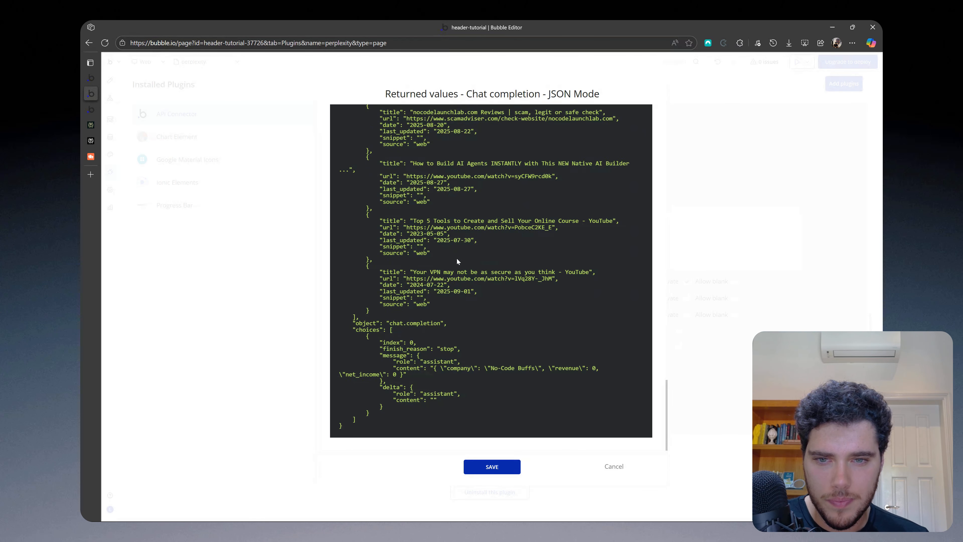
scroll(457, 258, up, 15)
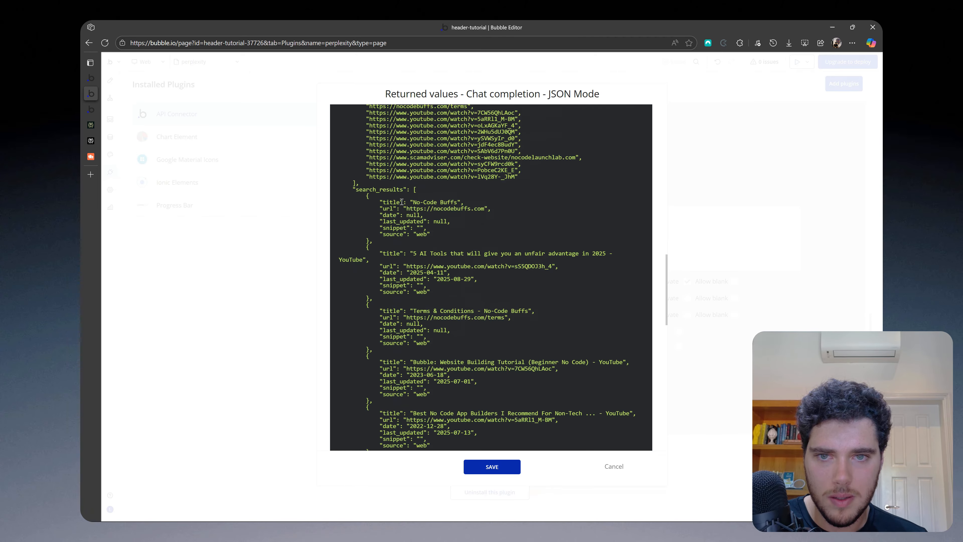
scroll(405, 213, down, 10)
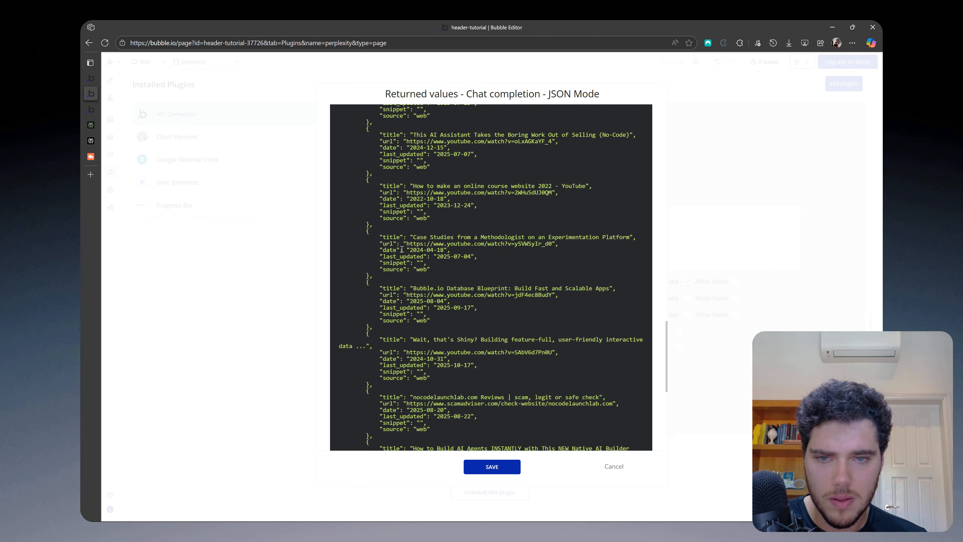
Check the company, revenue and net_income fields in the raw data's message content, and save the returned values
scroll(402, 248, down, 3)
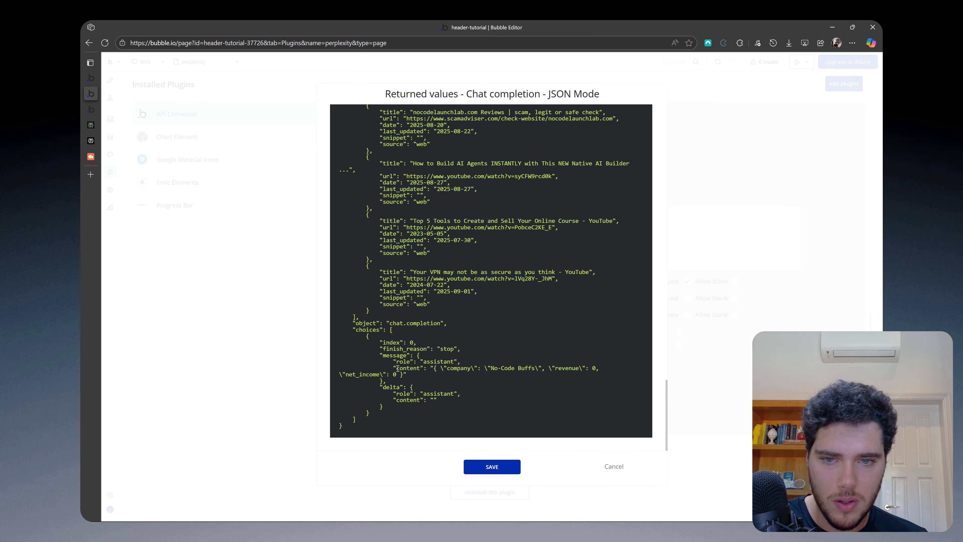
drag(397, 368, 539, 365)
click(457, 369)
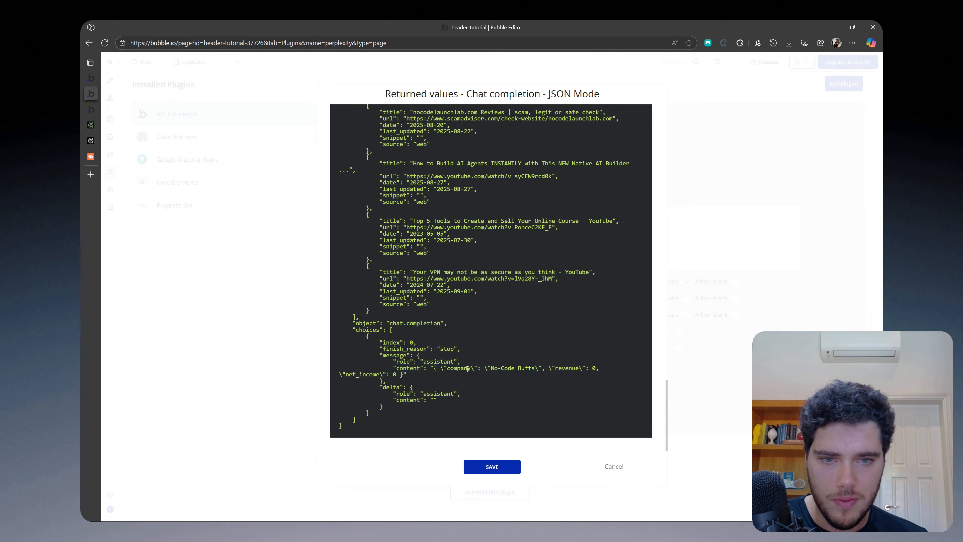
double_click(568, 367)
double_click(362, 374)
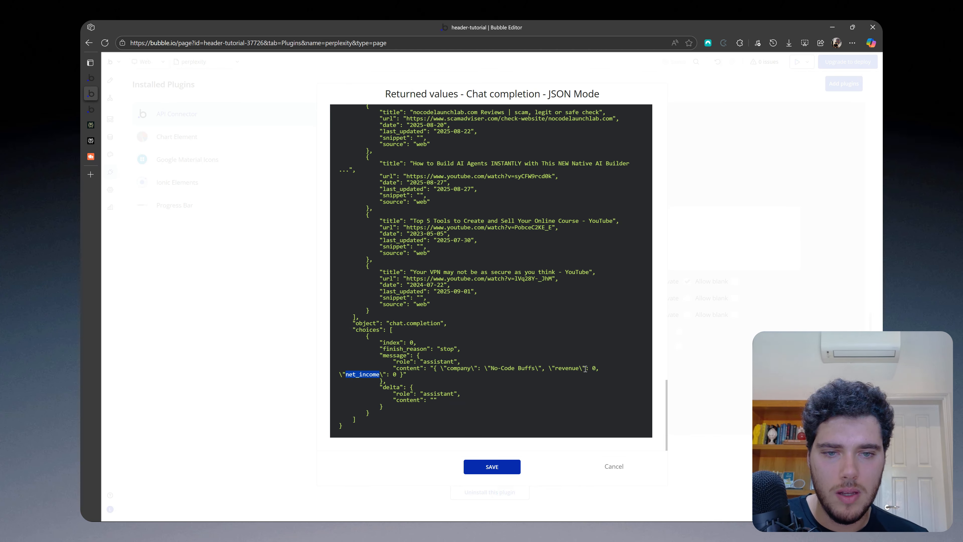
click(390, 374)
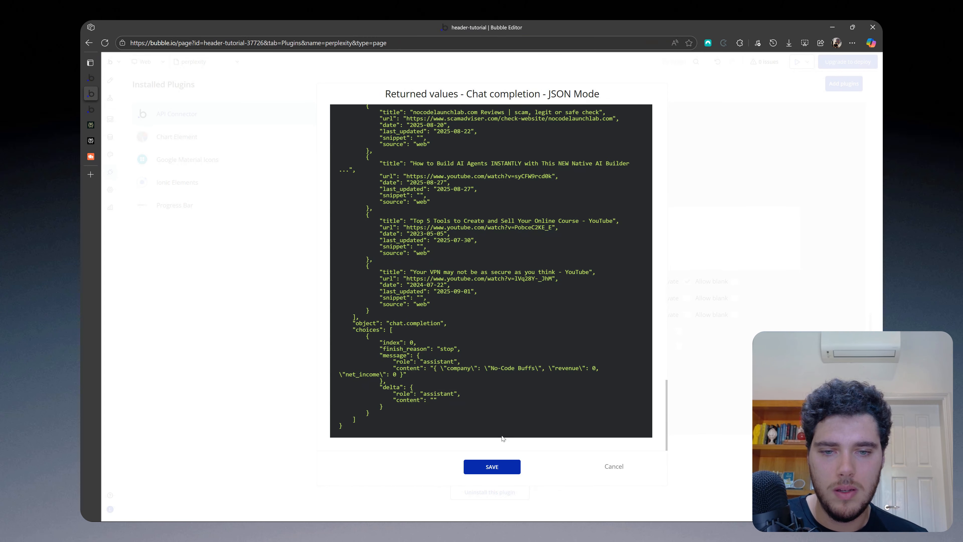
click(491, 467)
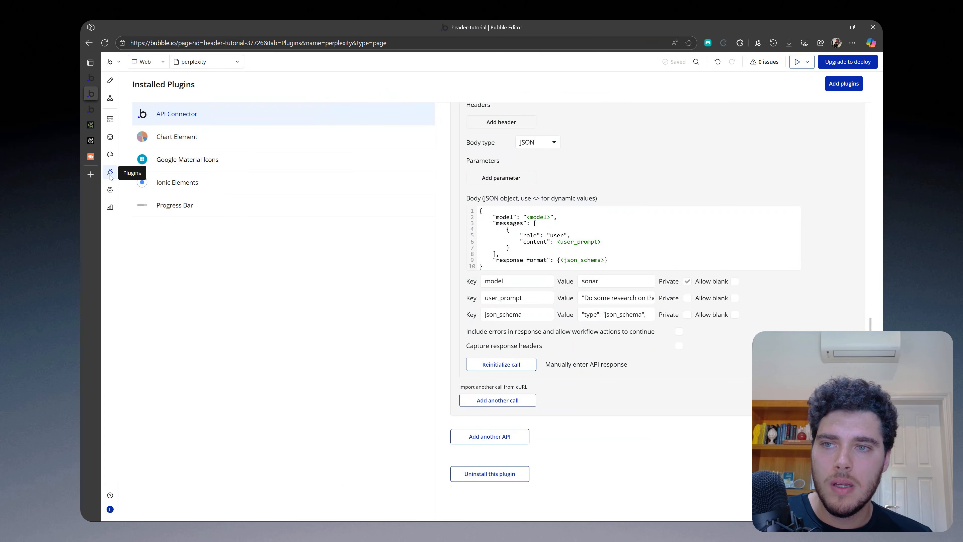
Switch to Perplexity and start a prompt reading "Variable: Company_name,"
click(91, 140)
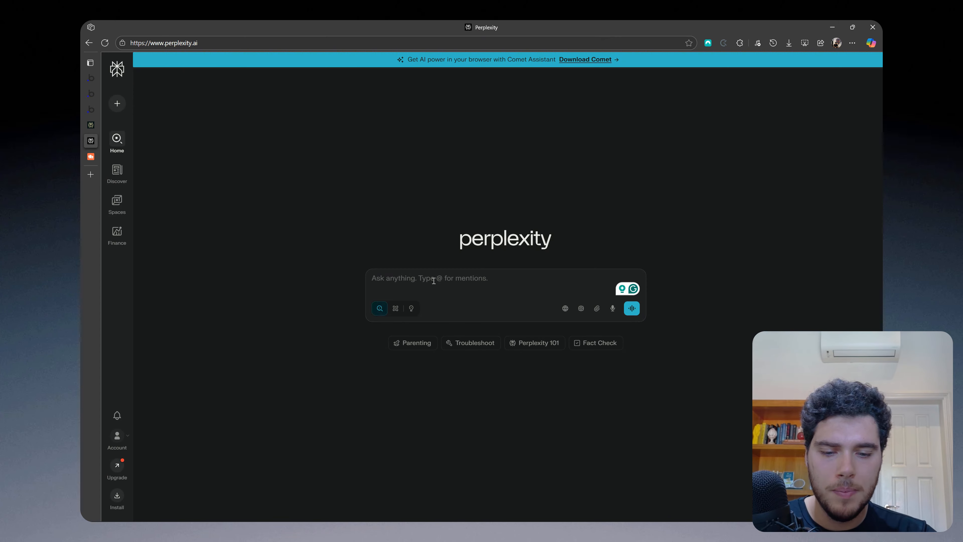
key(Caps_Lock)
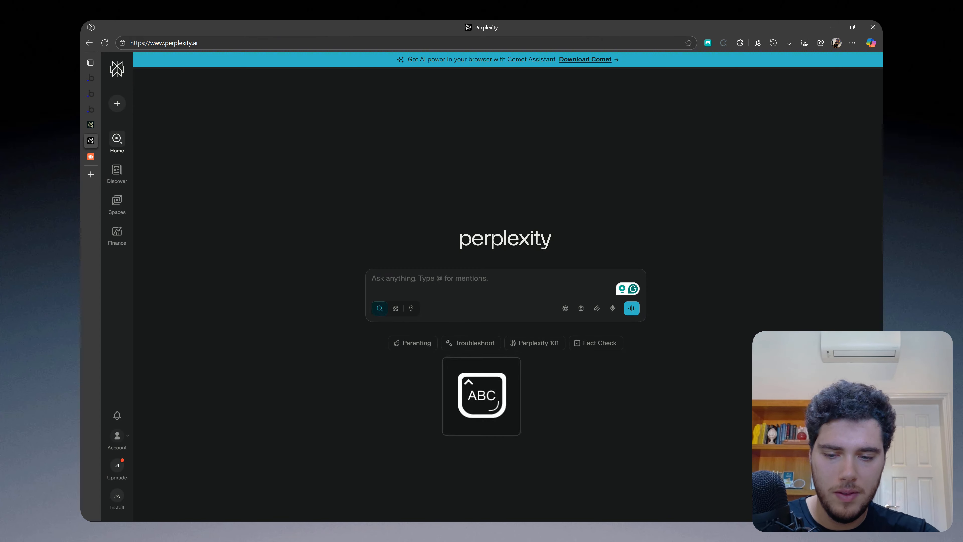
text(V)
key(Caps_Lock)
text(ariable:)
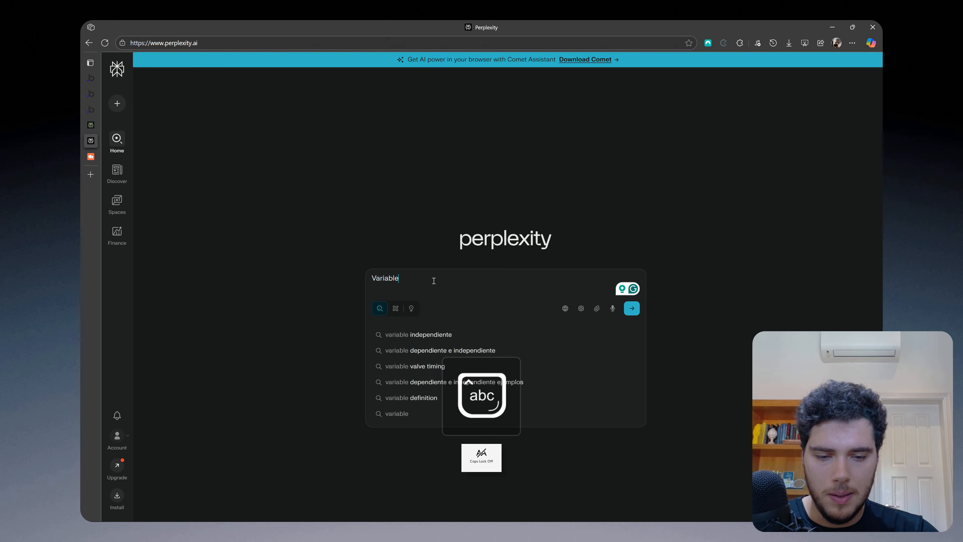
key(Caps_Lock)
text(C)
key(Caps_Lock)
text(ompany_name, co)
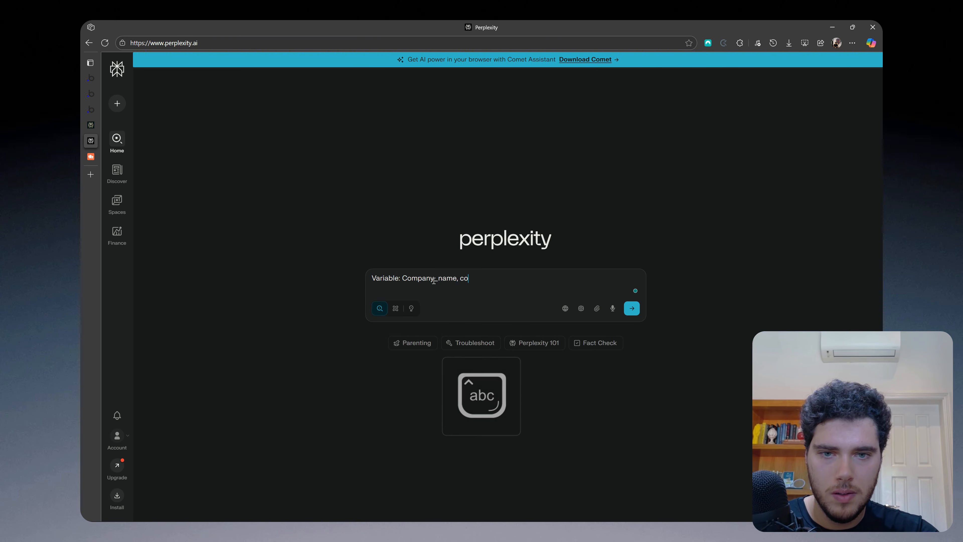
Complete the prompt's variable list with "Company_URL and Company_description."
key(Caps_Lock)
text(C)
key(Caps_Lock)
text(ompany_)
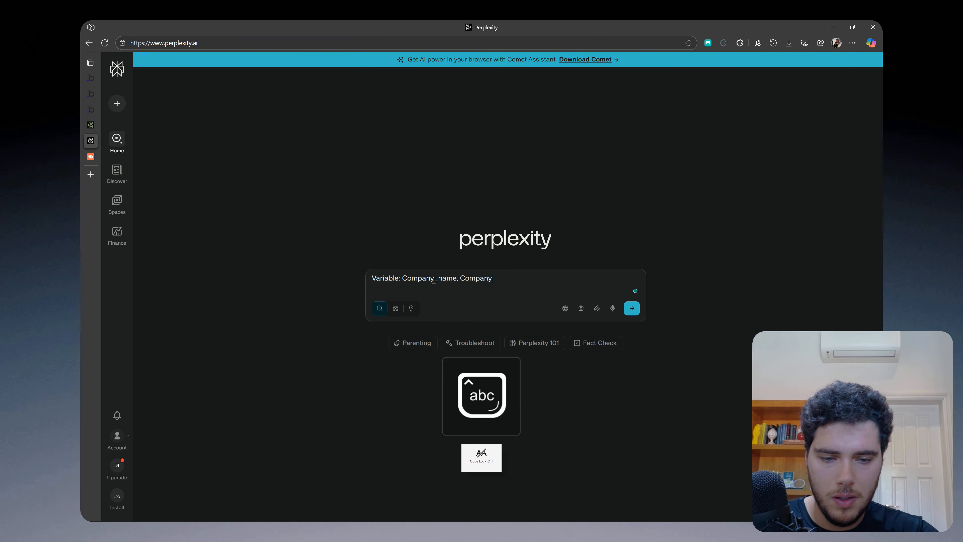
key(Caps_Lock)
text(URL)
key(Caps_Lock)
text(and)
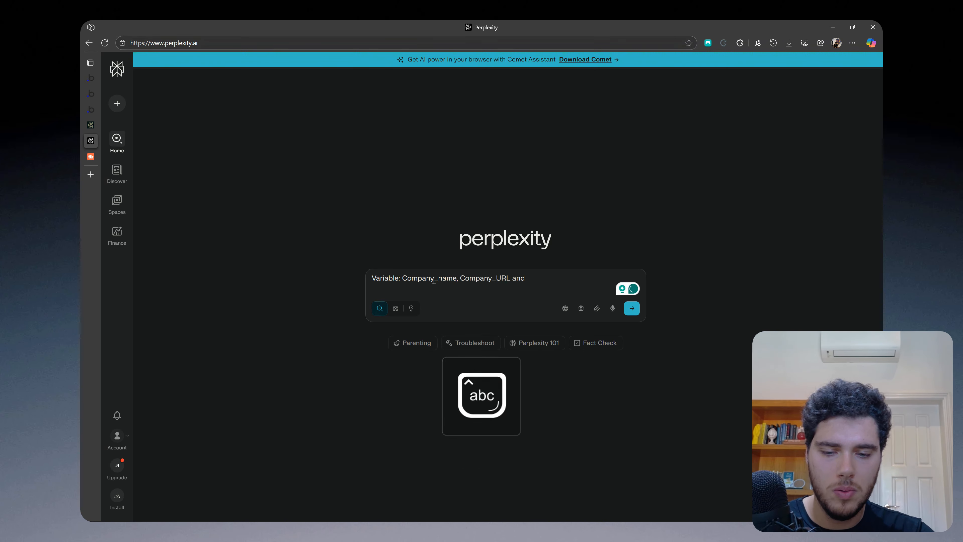
key(Caps_Lock)
text(C)
key(Caps_Lock)
text(o)
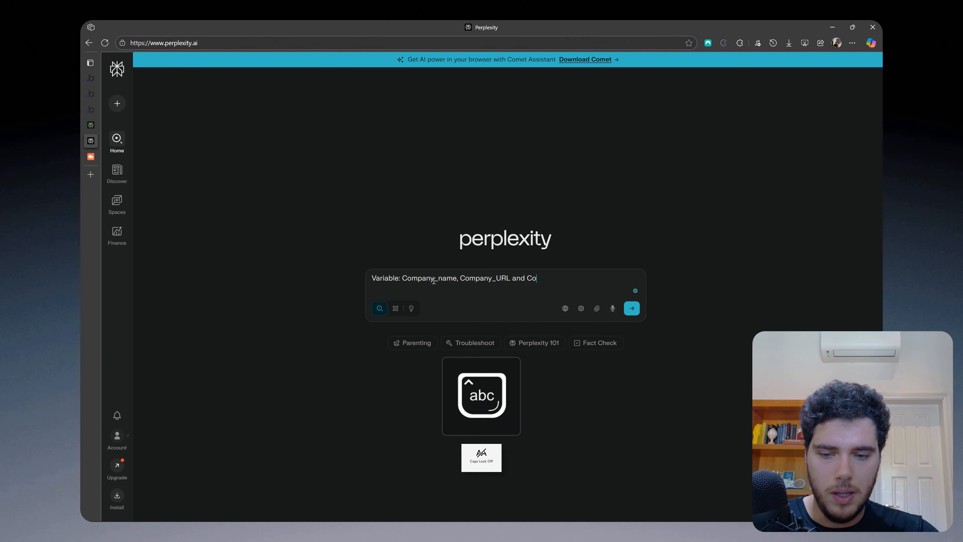
text(mpany_descri)
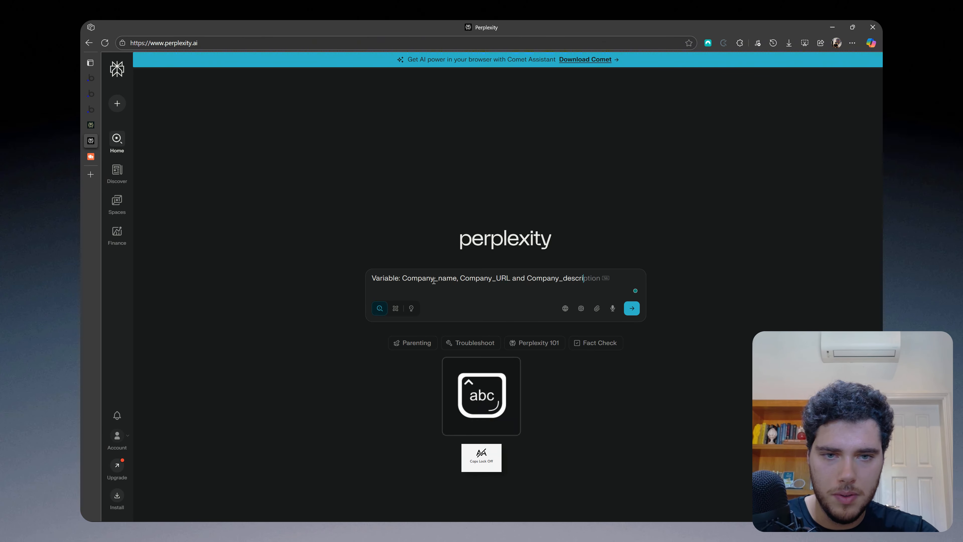
text(ption.)
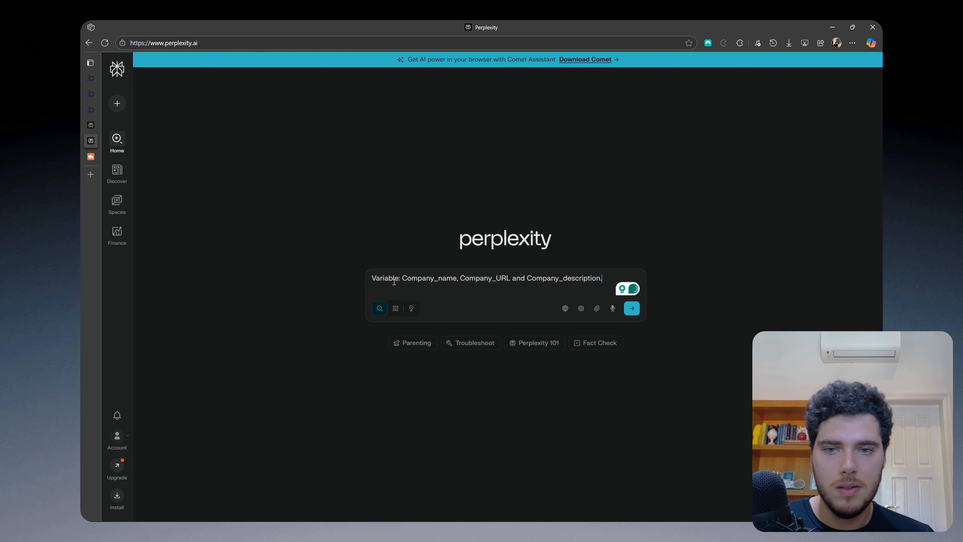
Add the line "Construct a json schema with the following variables:" above the variable list in the prompt
click(373, 278)
key(shift+Return)
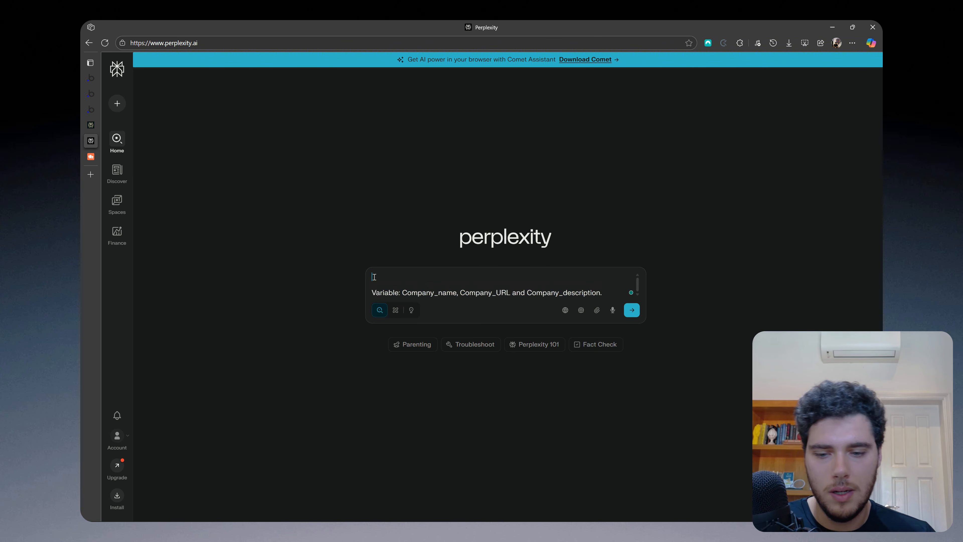
key(Caps_Lock)
text(CO)
key(Caps_Lock)
text(ntract)
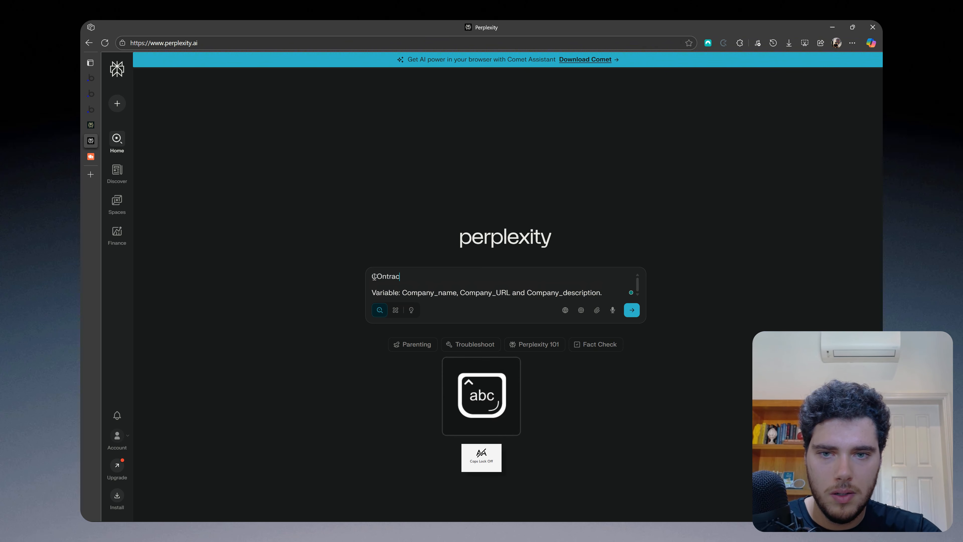
key(BackSpace)
key(BackSpace)
key(BackSpace)
key(BackSpace)
key(BackSpace)
key(BackSpace)
text(onstract)
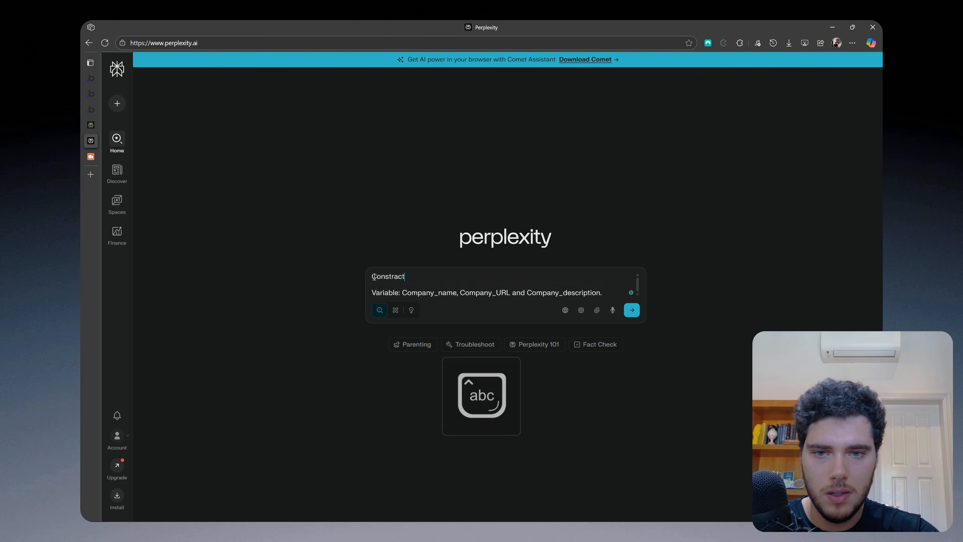
key(BackSpace)
key(BackSpace)
key(BackSpace)
key(BackSpace)
key(BackSpace)
text(truc)
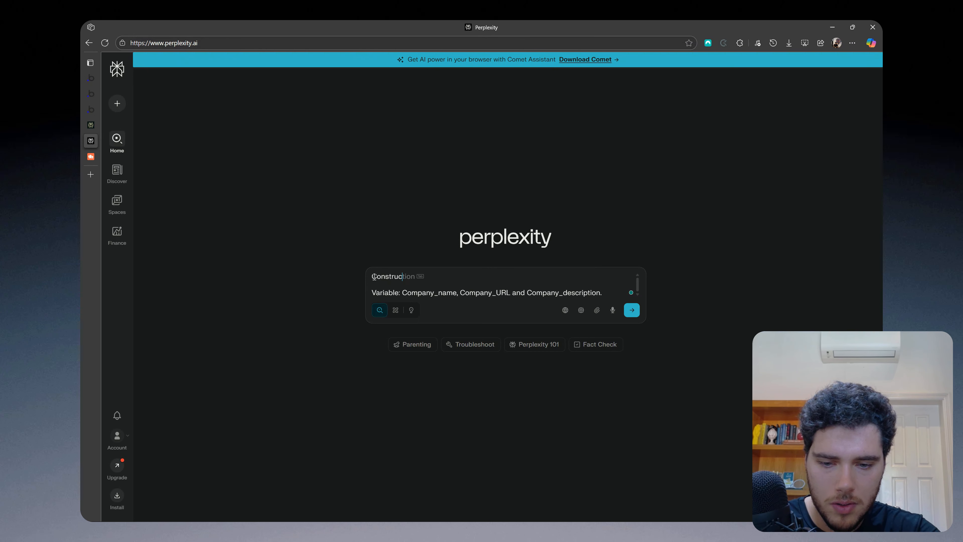
text(t a json sche)
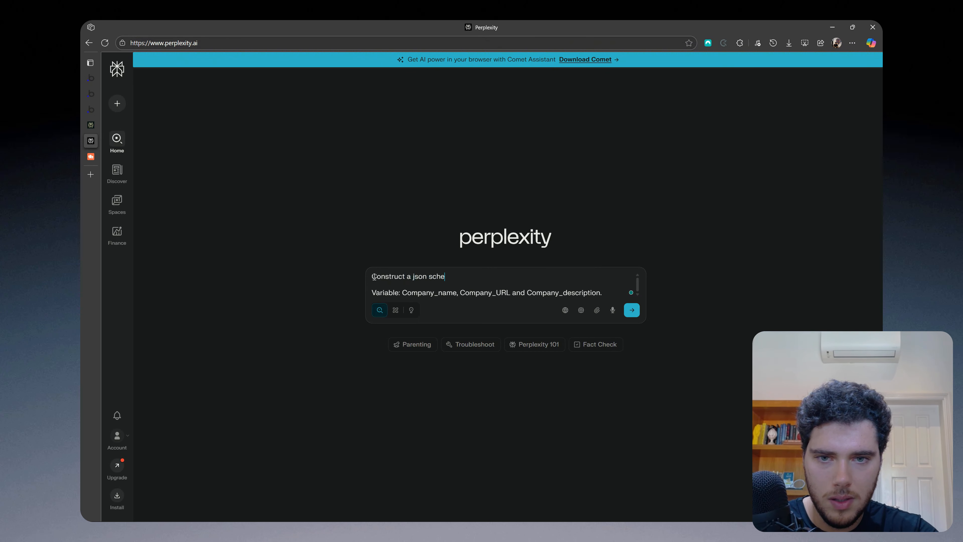
text(ma)
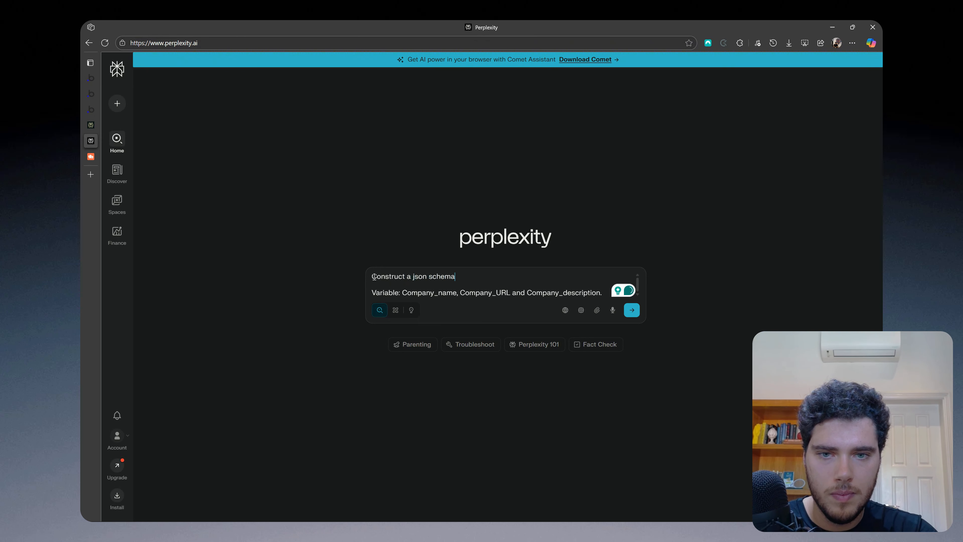
text( with the foll)
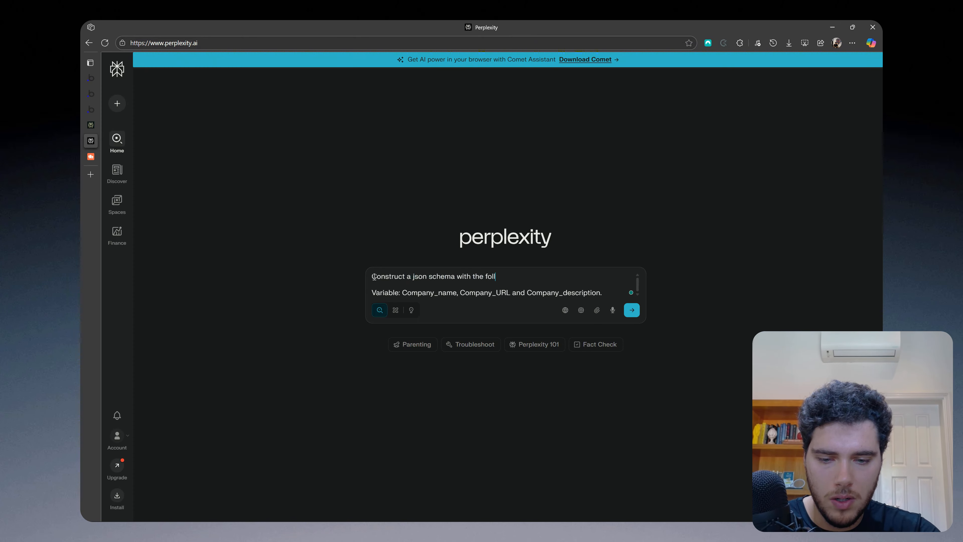
text(owing variables)
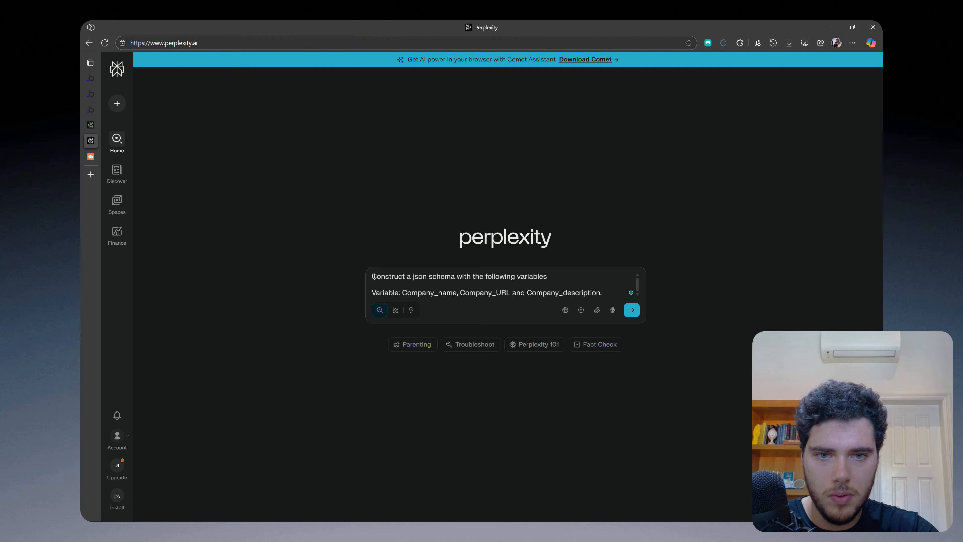
text(:)
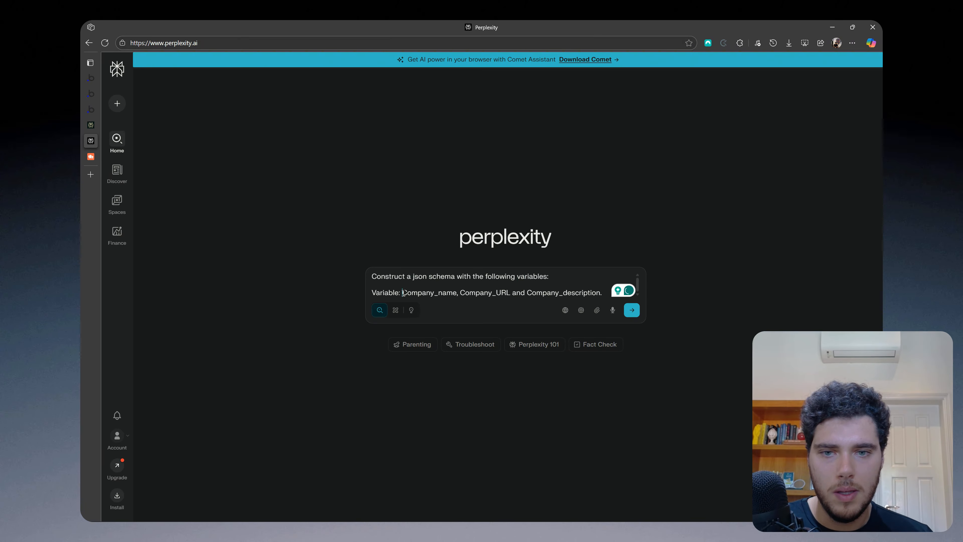
Remove the "Variable:" label and join the variable names onto the end of the instruction line
drag(401, 292, 362, 292)
key(BackSpace)
key(BackSpace)
key(BackSpace)
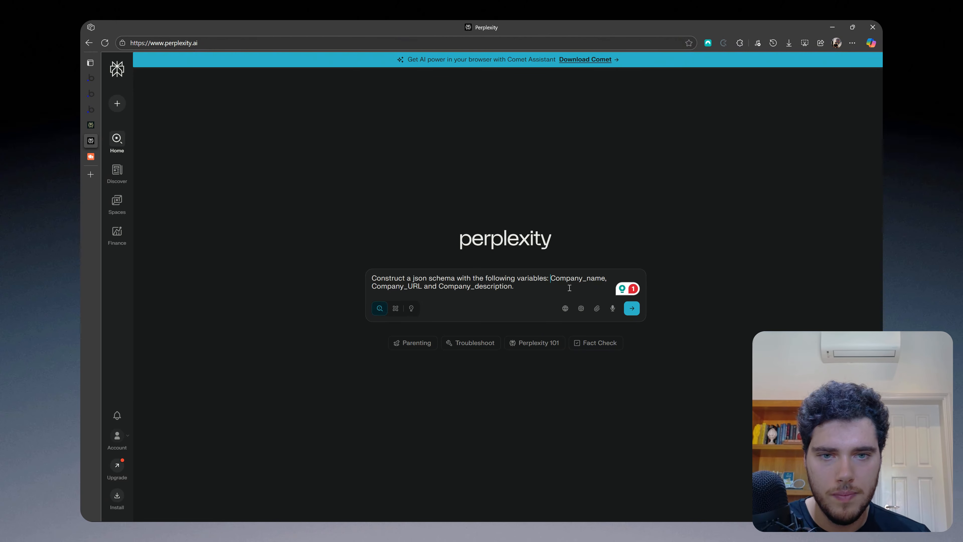
Add a separate paragraph reading "Follow the example json schema below:" beneath the variable list
click(558, 289)
key(shift+Return)
key(shift+Return)
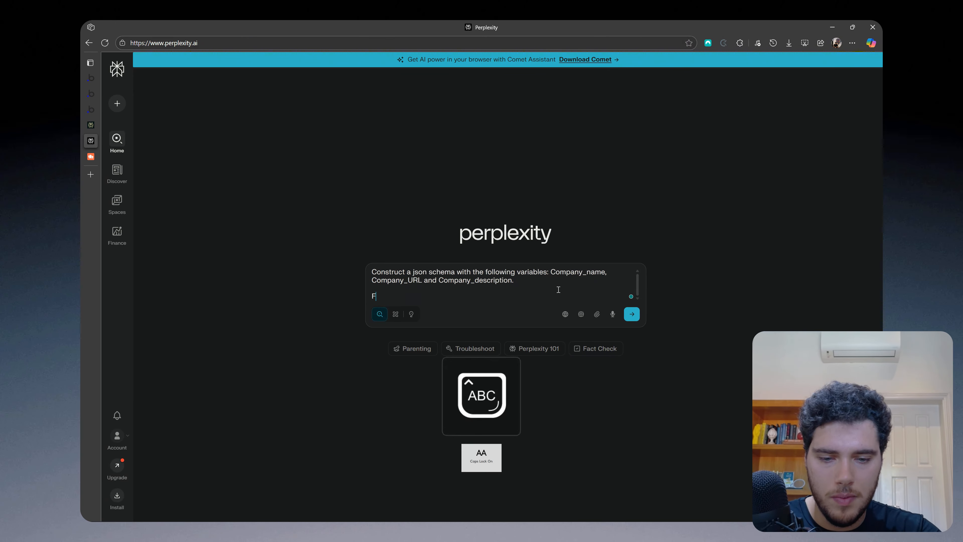
key(Caps_Lock)
text(F)
key(Caps_Lock)
text(ollow the exam)
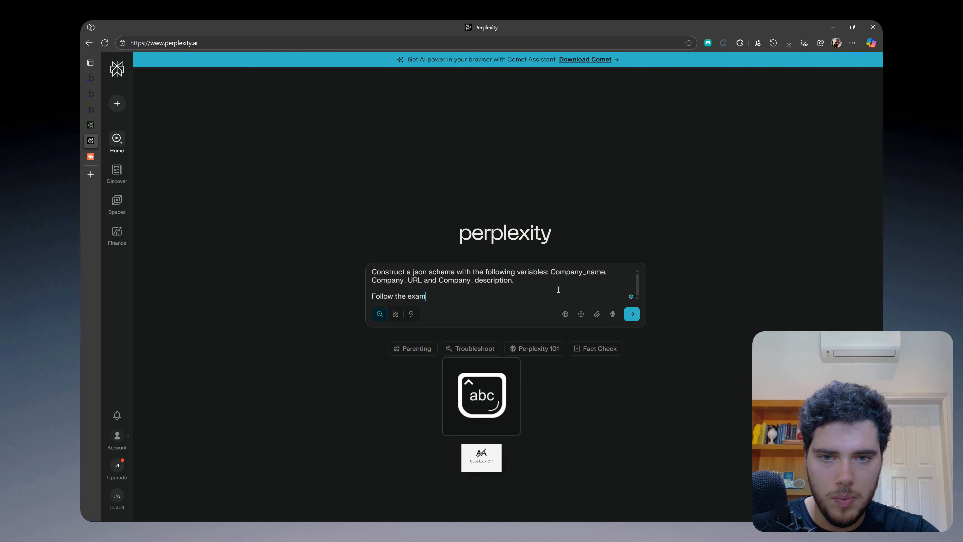
text(ple json schem)
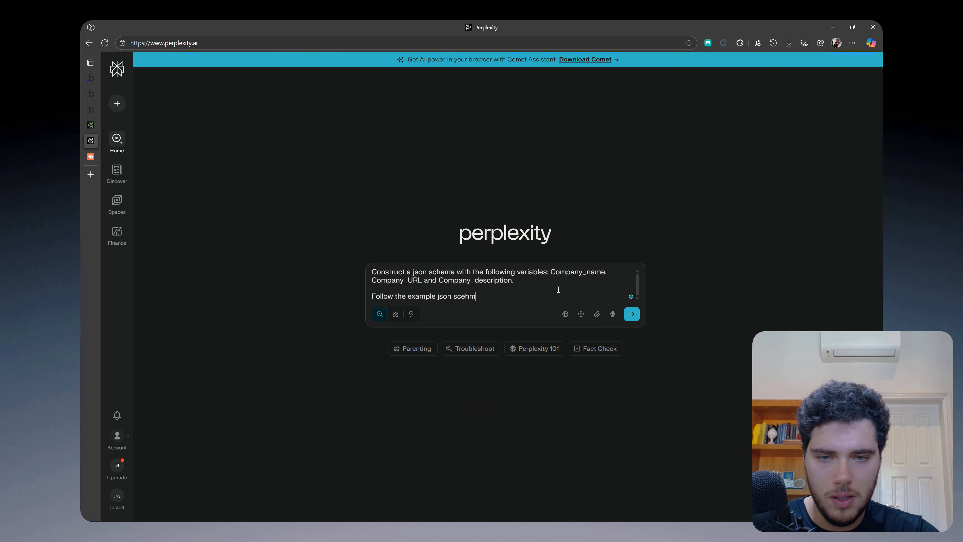
key(BackSpace)
key(BackSpace)
key(BackSpace)
text(hema below:)
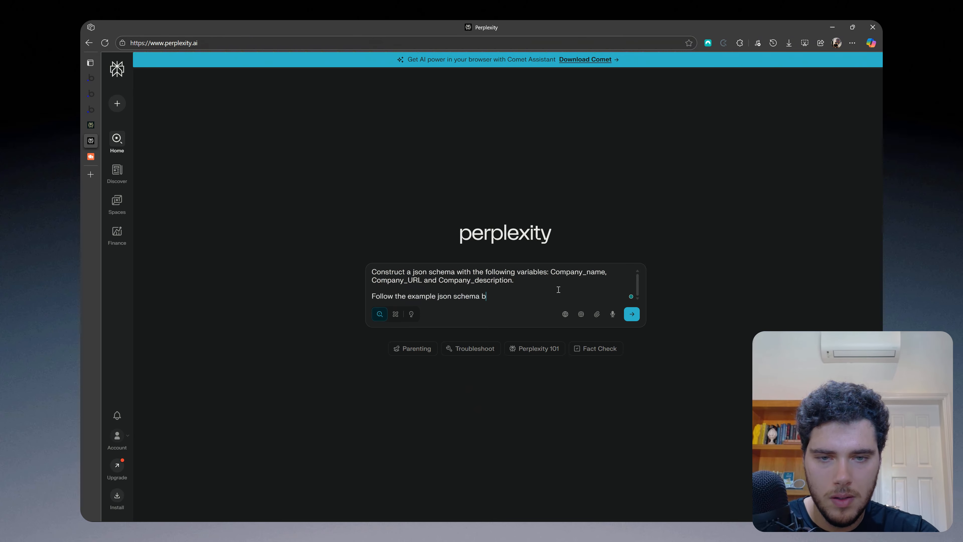
Paste the example schema with company, revenue and net_income below the instructions and submit the prompt
key(shift+Return)
text("type": "json_schema",         "json_schema": {             "schema": {                 "type": "object",                 "properties": {                     "company": {                         "type": "string"                     },                     "revenue": {                         "type": "number"                     },                     "net_income": {                         "type": "number"                     }                 },                 "required": [                     "company",                     "revenue"                 ]             }         })
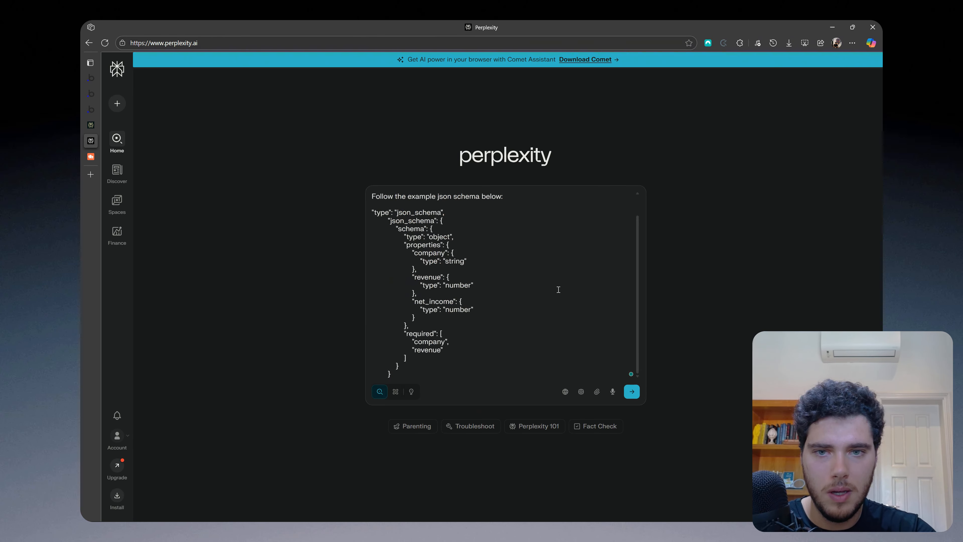
key(Return)
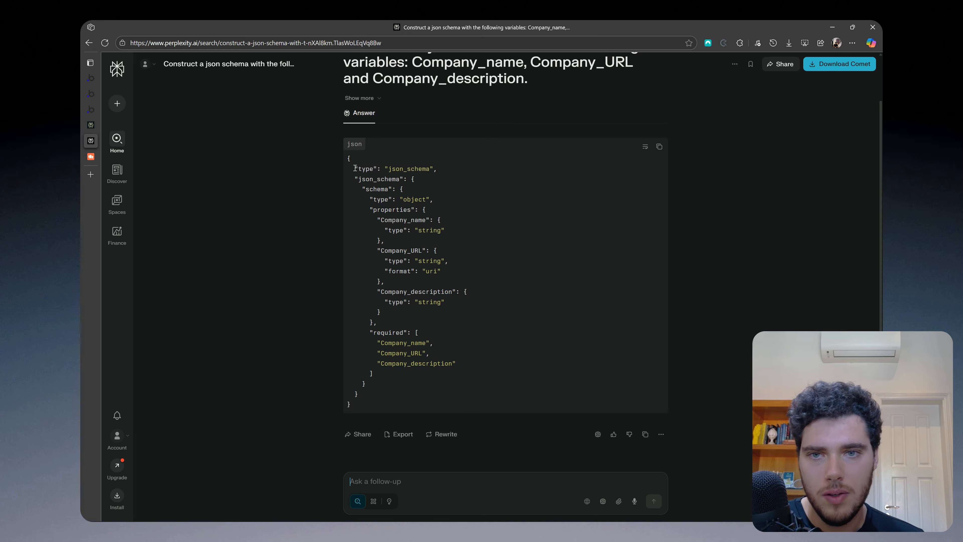
Examine the outermost braces of the generated JSON schema and highlight the content between them
drag(347, 159, 356, 160)
drag(357, 404, 332, 405)
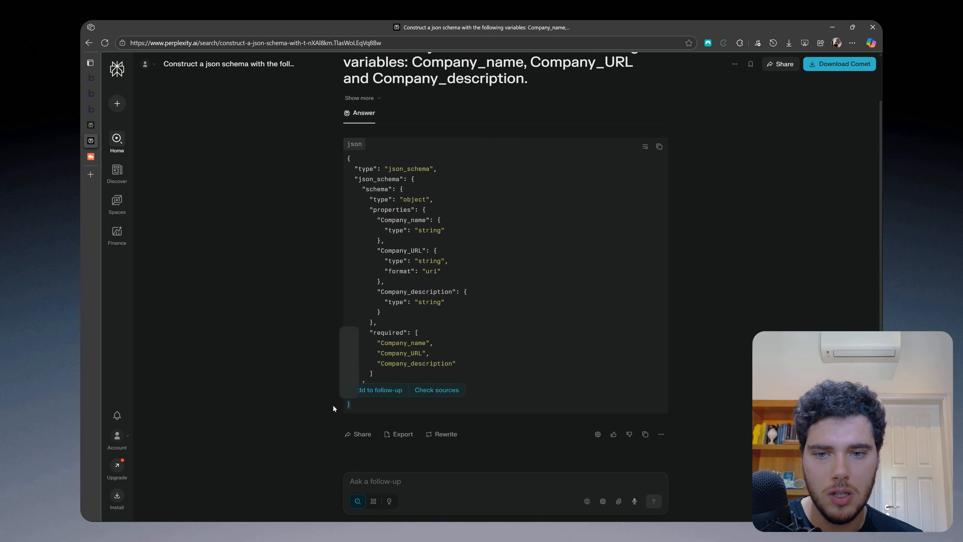
click(383, 407)
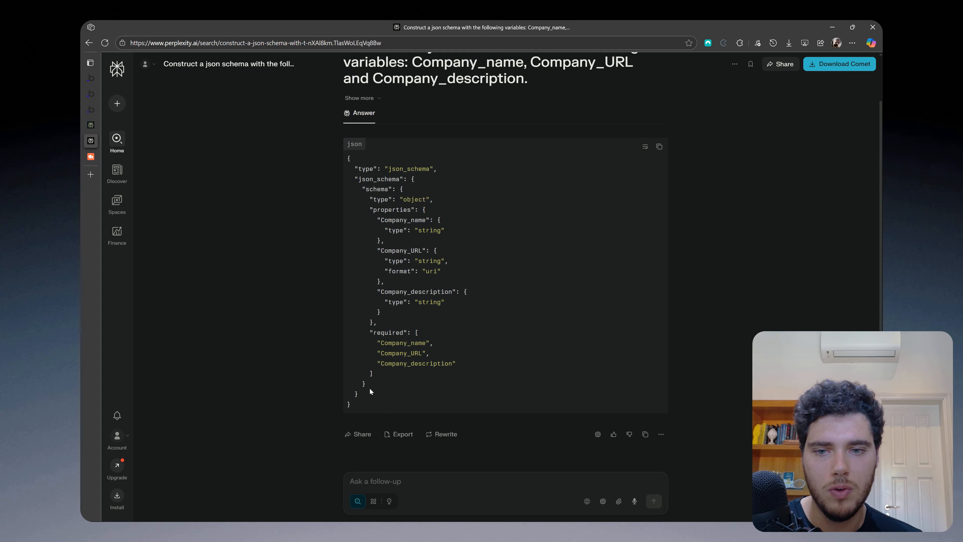
drag(354, 381, 348, 173)
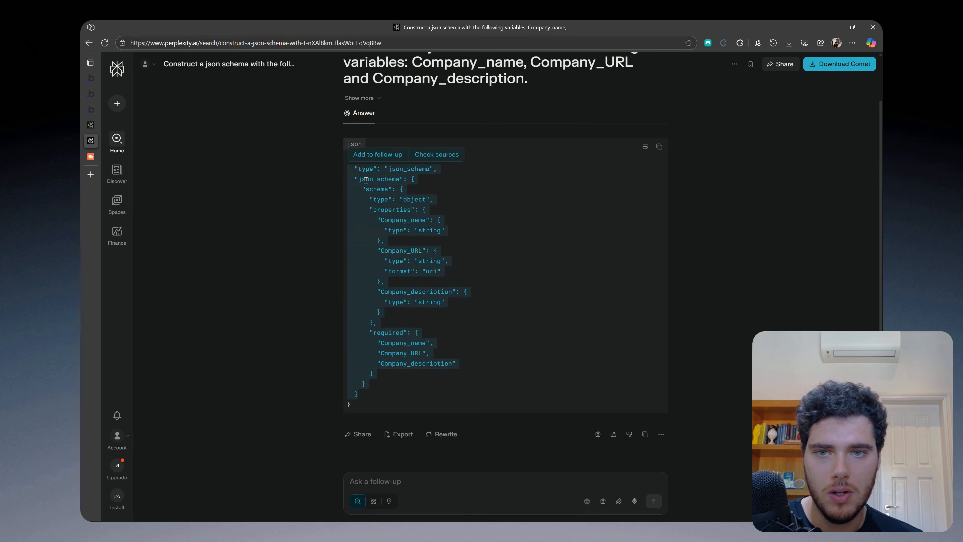
Switch to the Bubble editor and check the braces around <json_schema> in the call body's response_format line
click(91, 110)
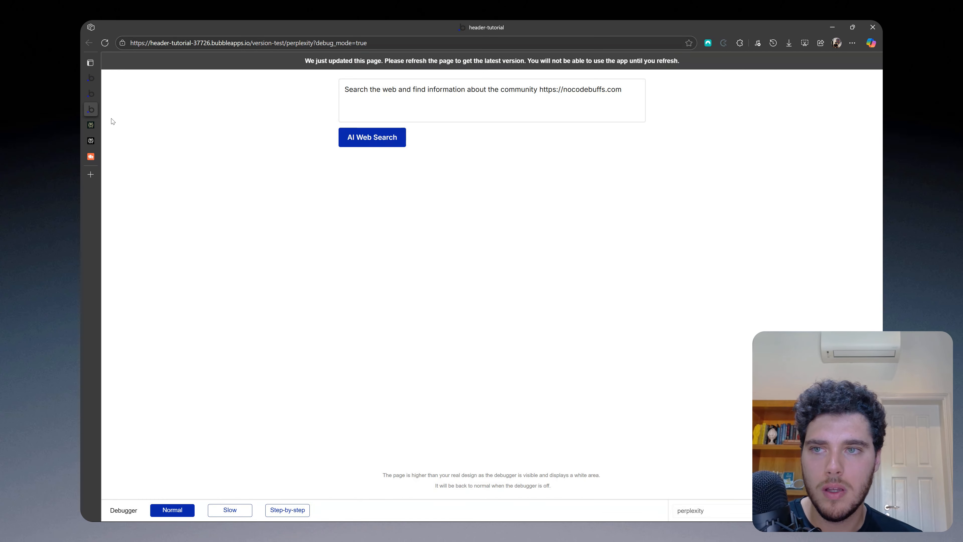
click(88, 93)
click(535, 248)
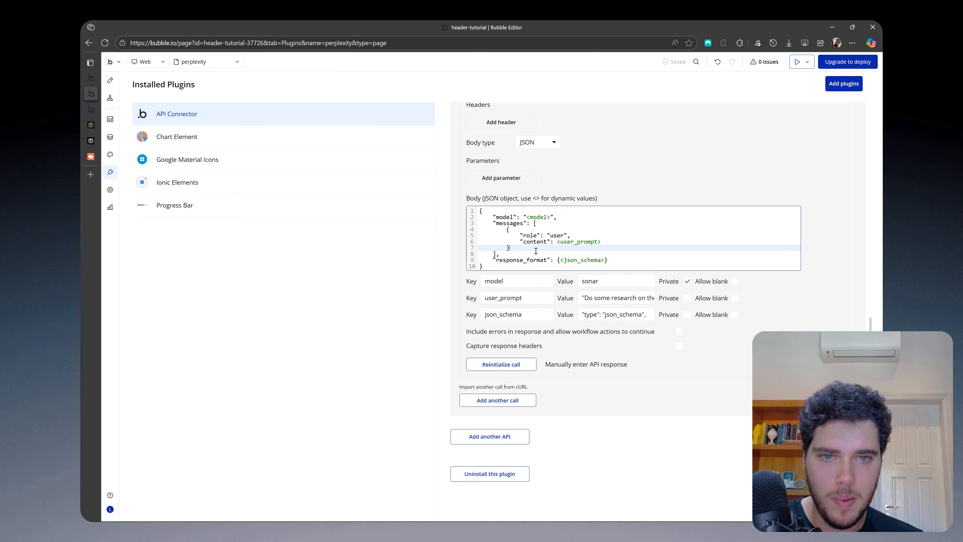
click(558, 261)
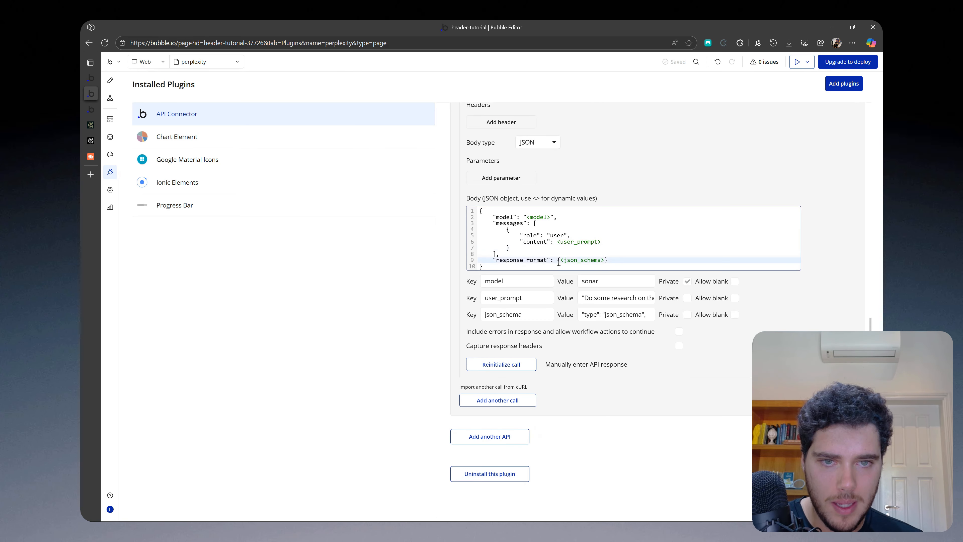
click(607, 260)
click(621, 264)
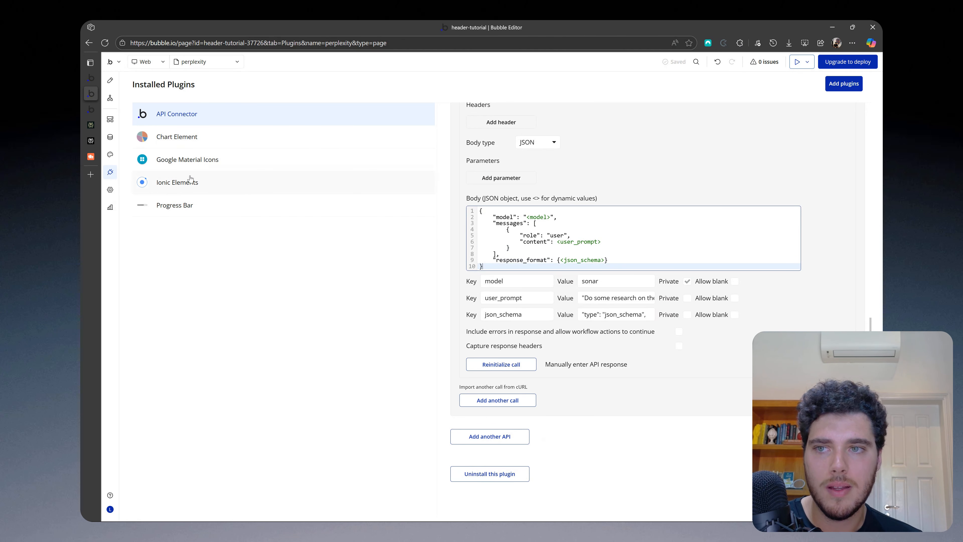
Replace the json_schema parameter's value in the Bubble call with the content between the outermost braces of Perplexity's generated schema
click(93, 140)
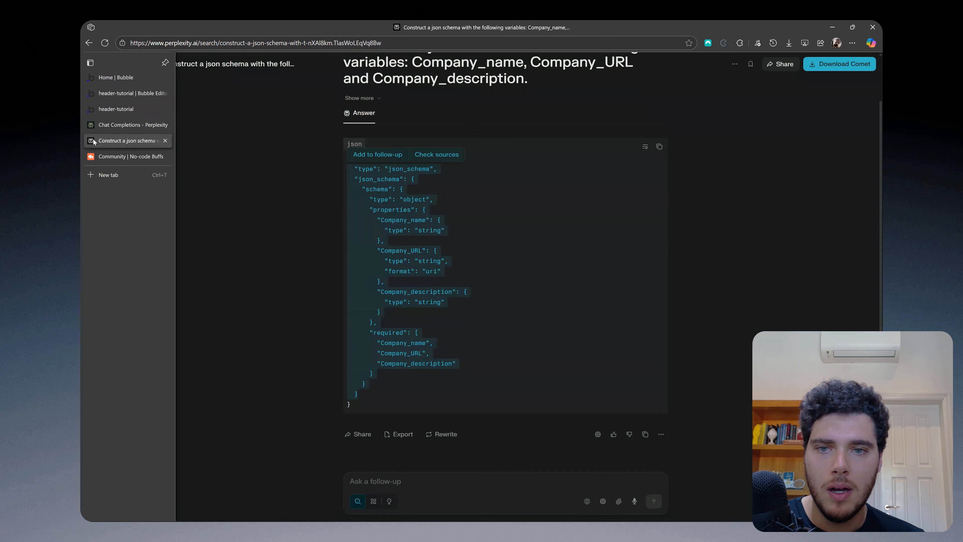
click(349, 170)
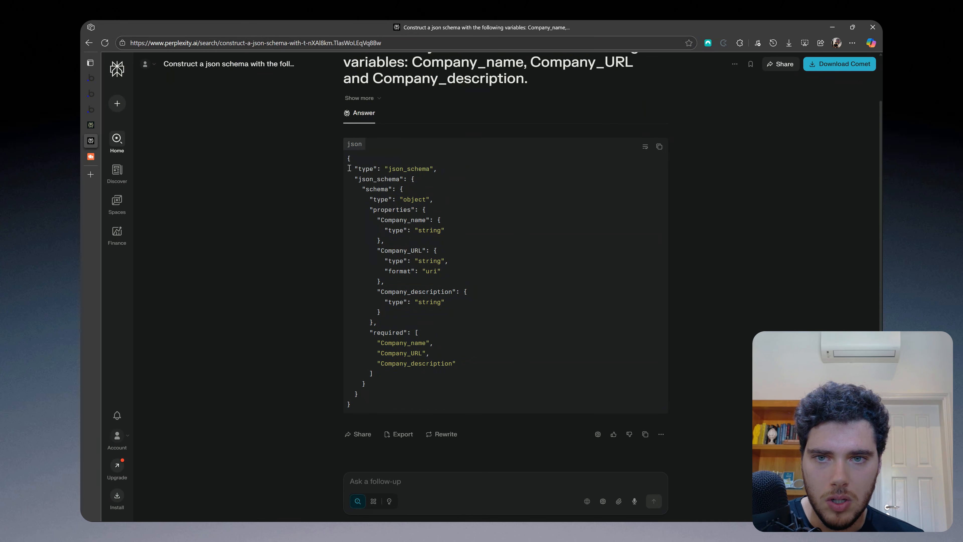
drag(347, 168, 447, 392)
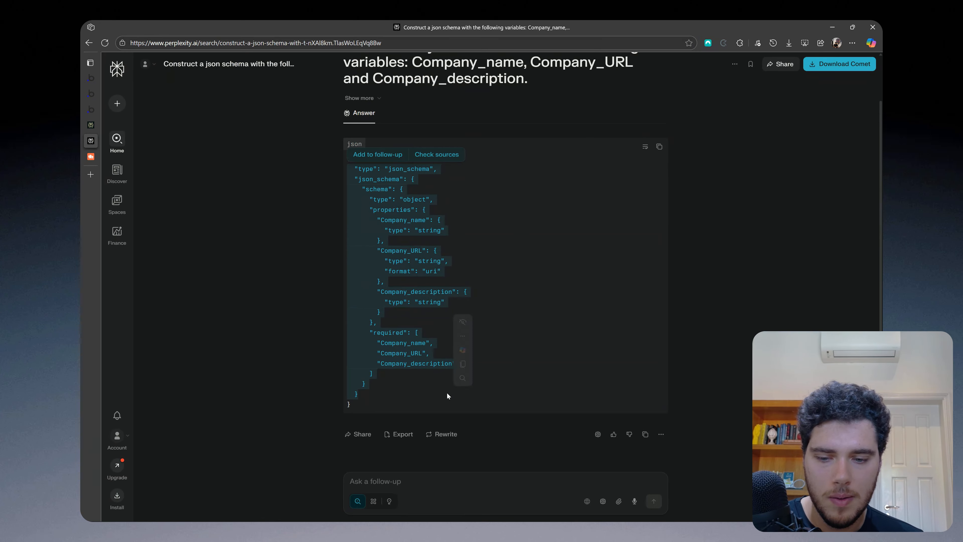
click(86, 95)
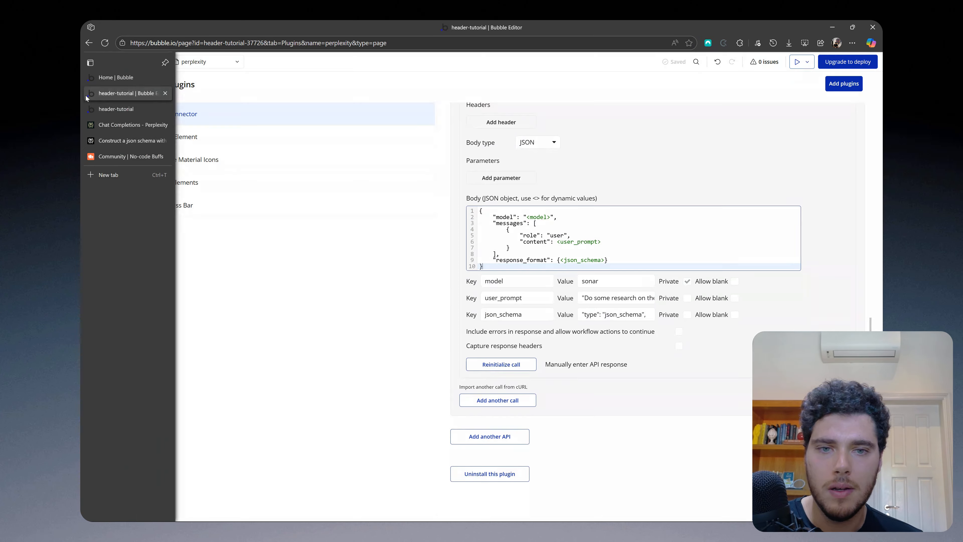
click(609, 314)
key(ctrl+a)
key(ctrl+v)
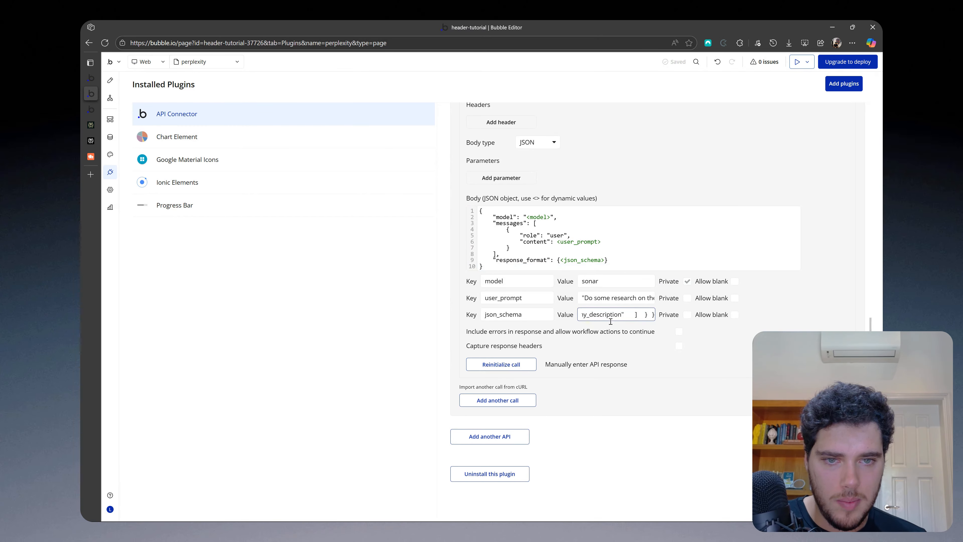
click(616, 332)
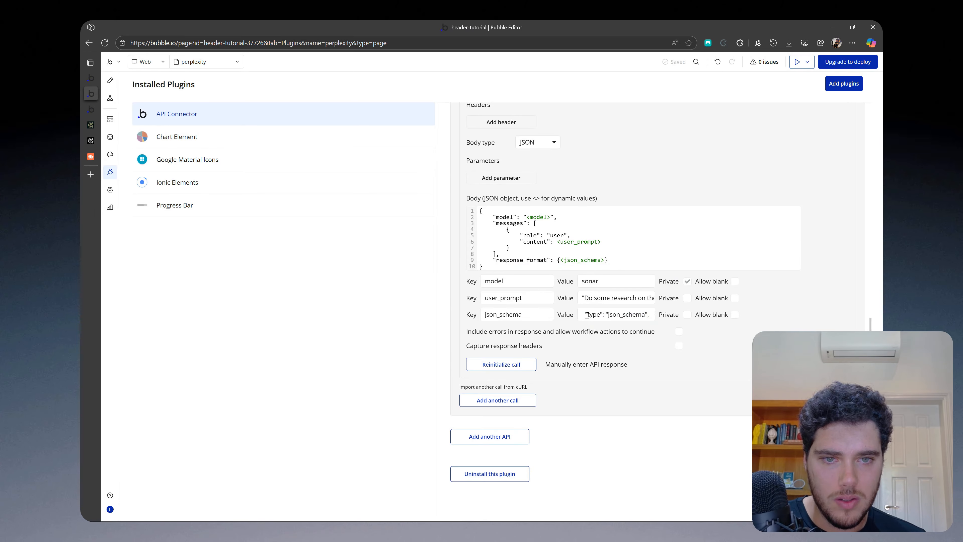
Reinitialize the Chat completion - JSON Mode call and save its returned values
click(508, 365)
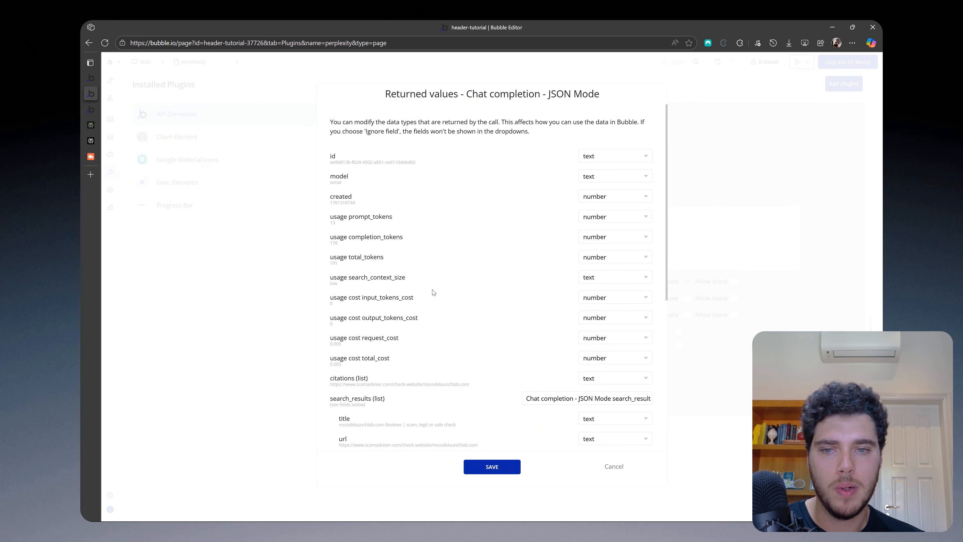
click(509, 473)
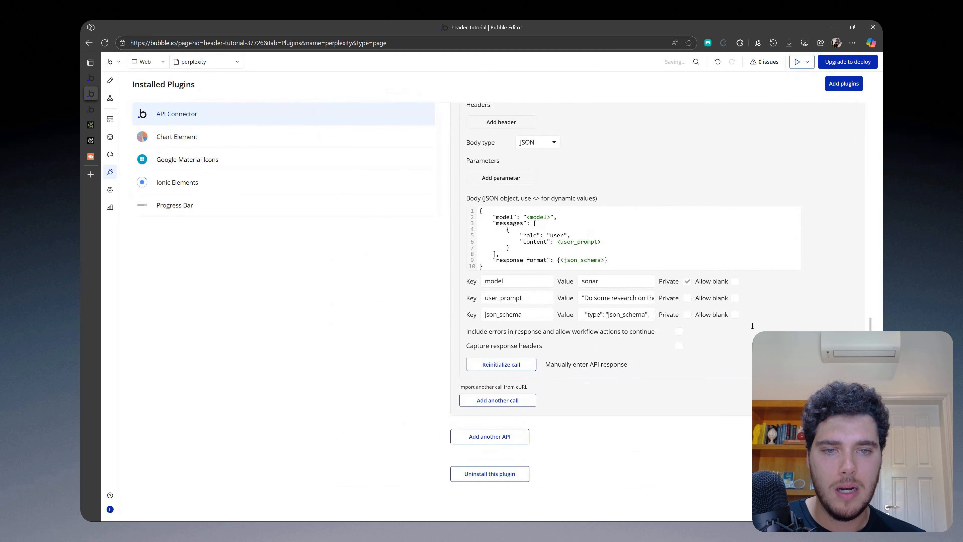
scroll(594, 253, up, 4)
scroll(585, 242, up, 1)
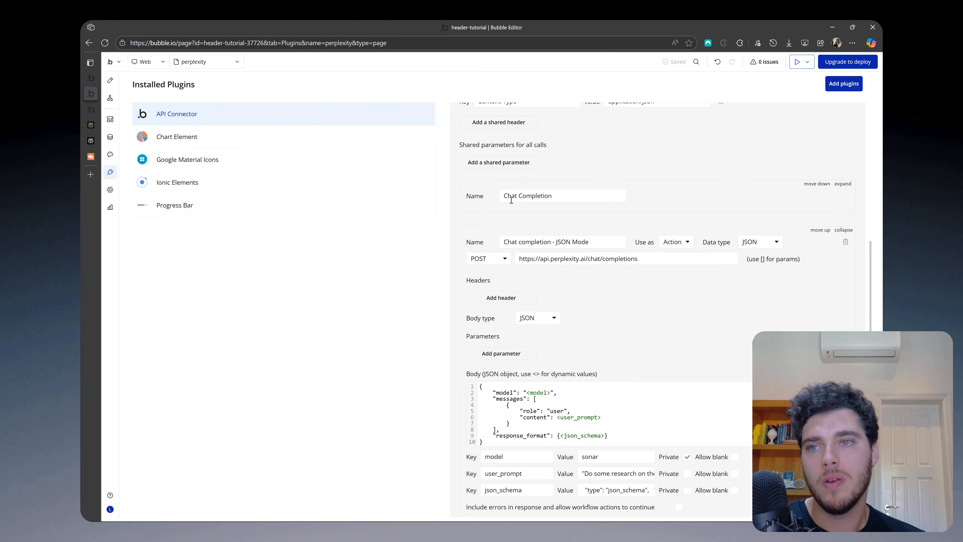
Review the perplexity page's design: the multiline input, the response text element and the page's custom states
click(110, 98)
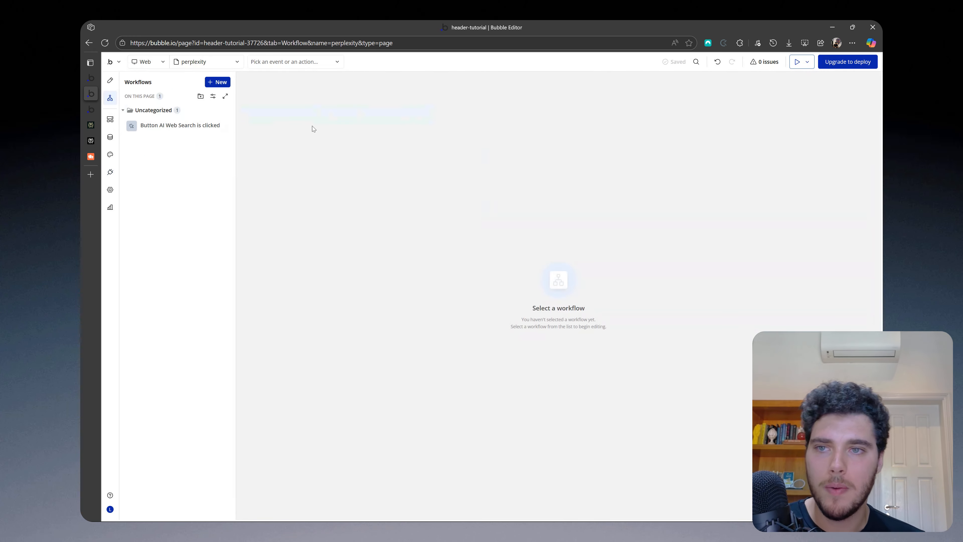
click(110, 80)
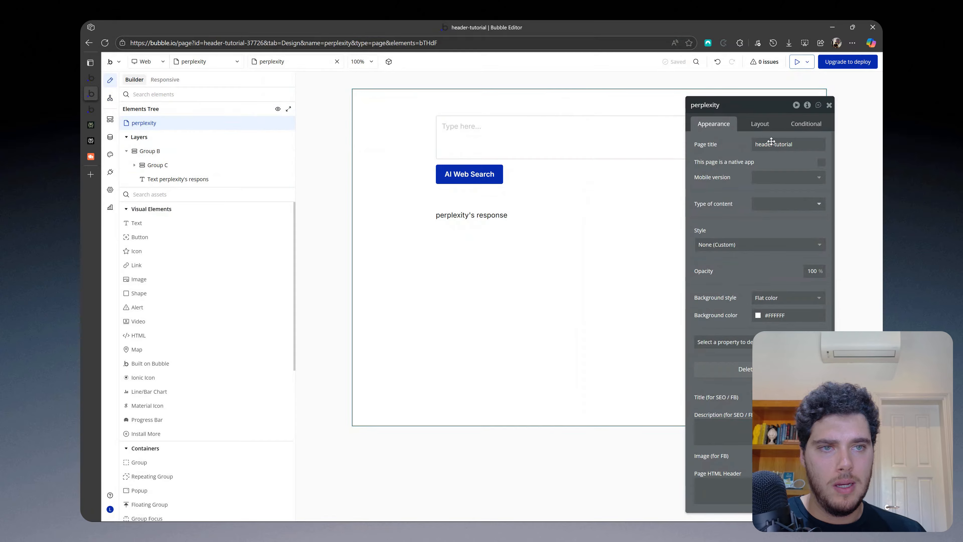
click(829, 105)
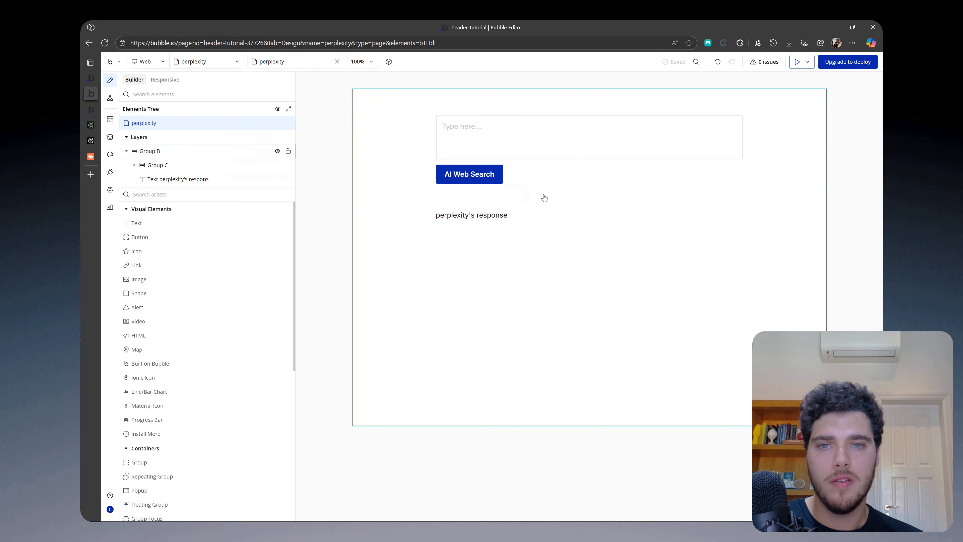
click(455, 143)
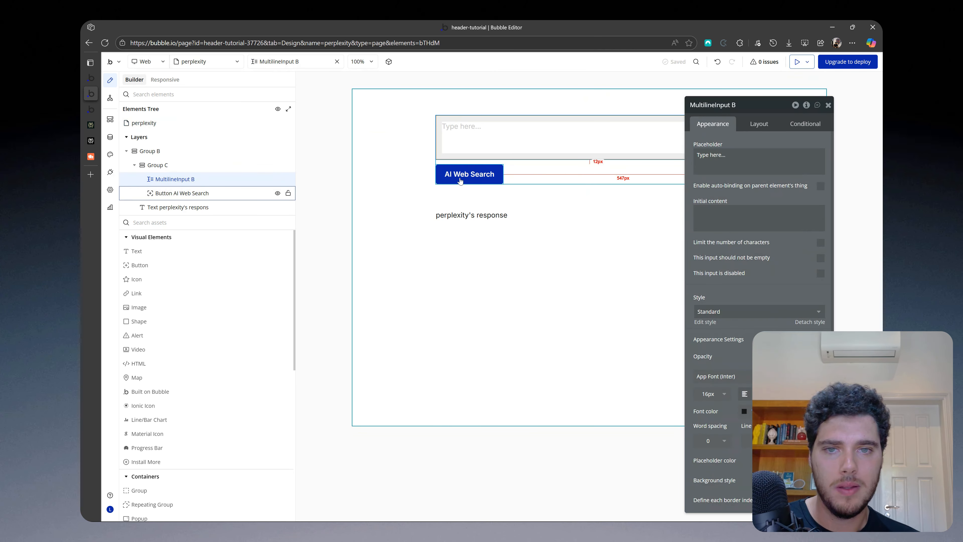
click(485, 216)
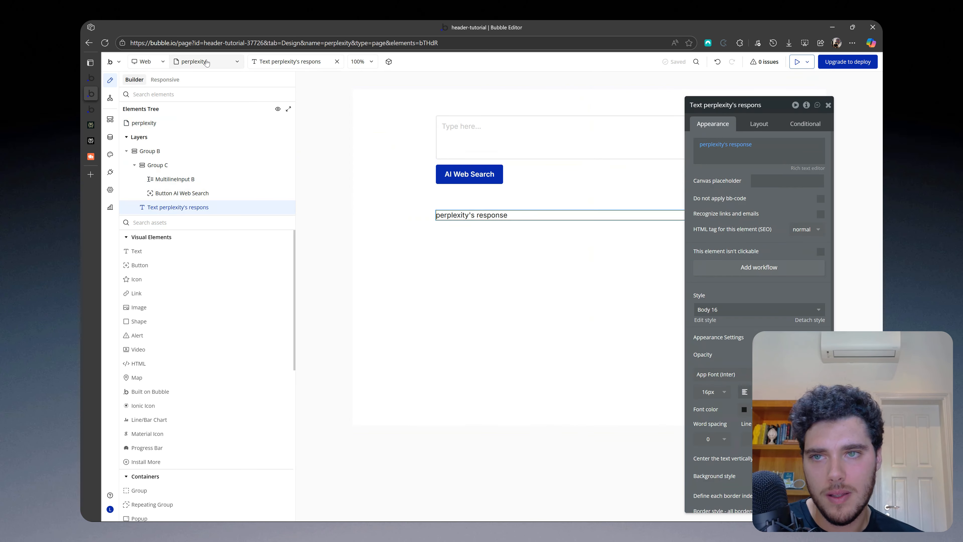
click(203, 123)
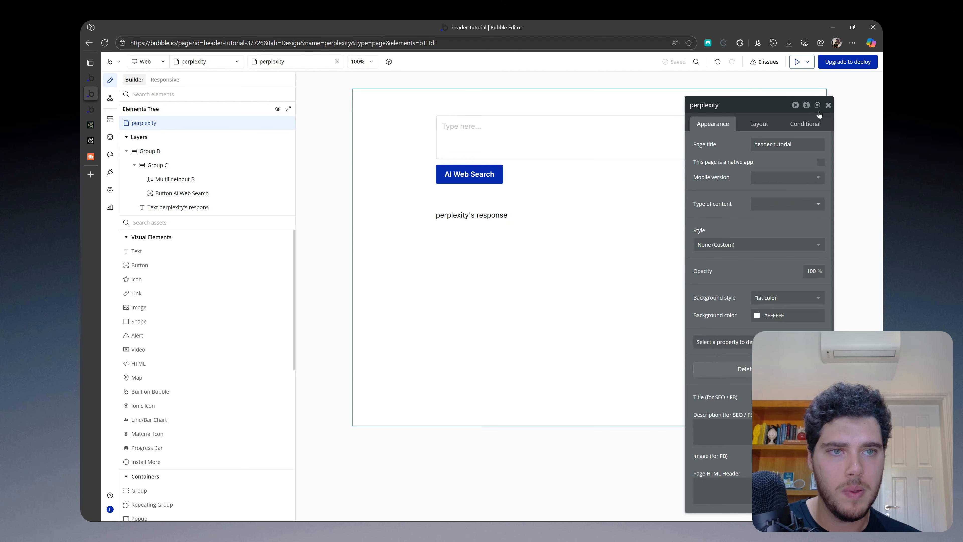
click(806, 105)
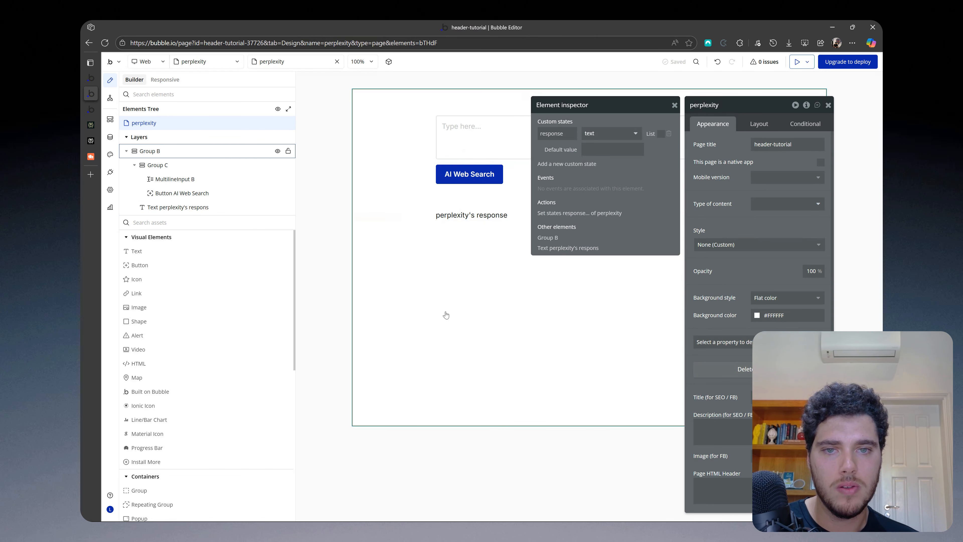
click(829, 105)
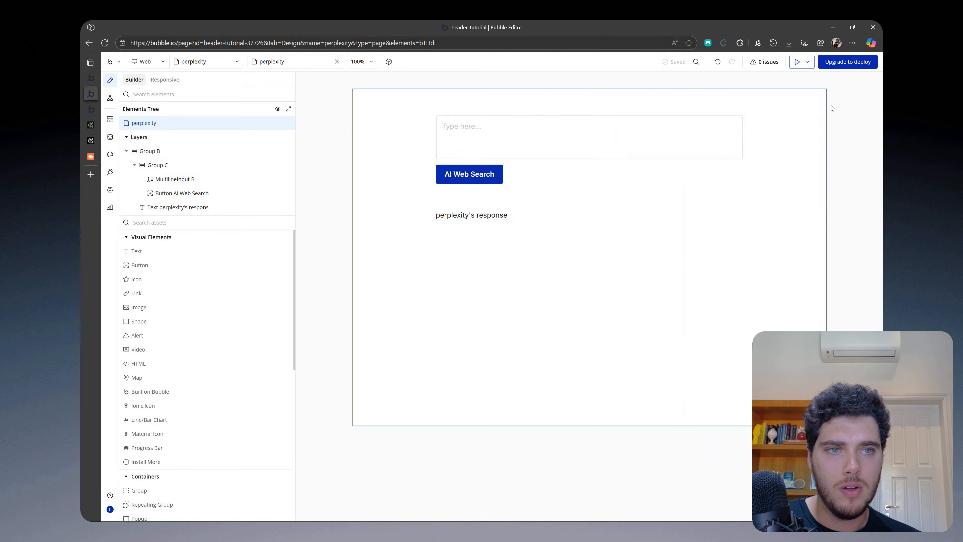
Open the AI Web Search button's workflow and delete its Perplexity - Chat Completion action
click(476, 177)
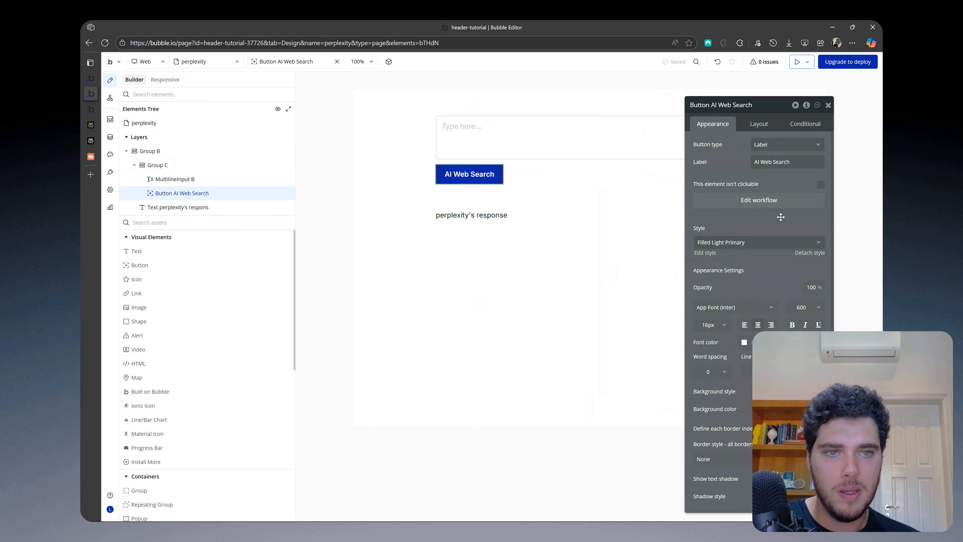
click(753, 205)
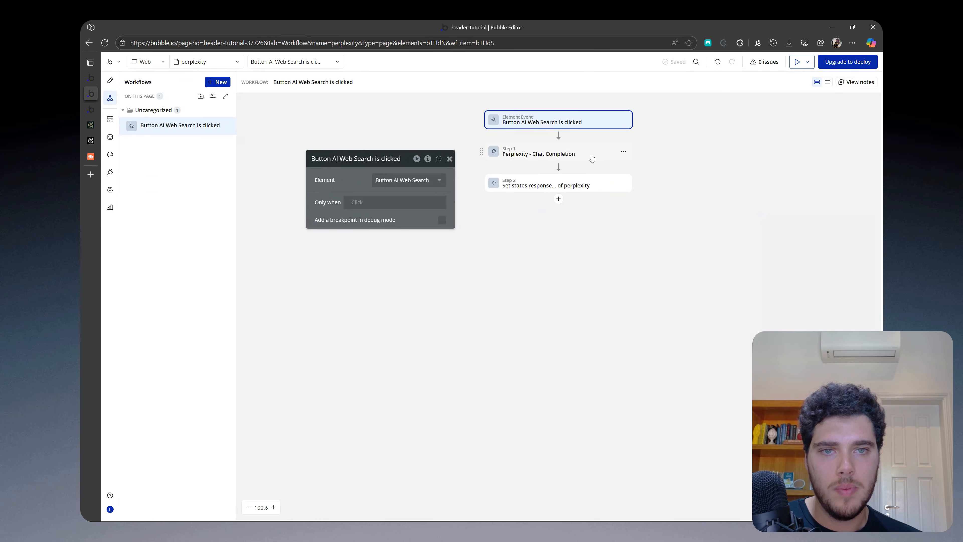
click(623, 151)
click(664, 265)
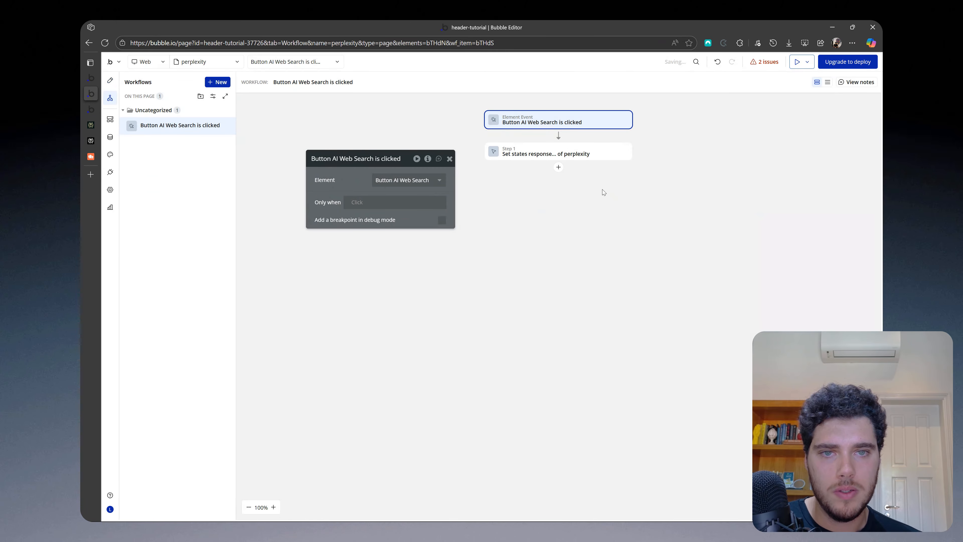
Insert the Perplexity - Chat completion - JSON Mode action before the set-state action and check its json_schema parameter
click(559, 136)
text(perpl)
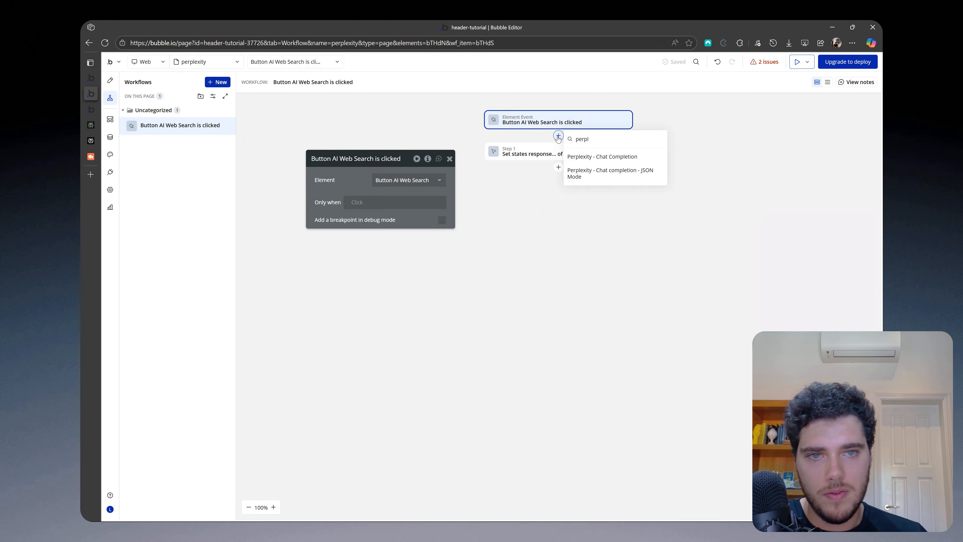
click(638, 178)
drag(346, 252, 354, 240)
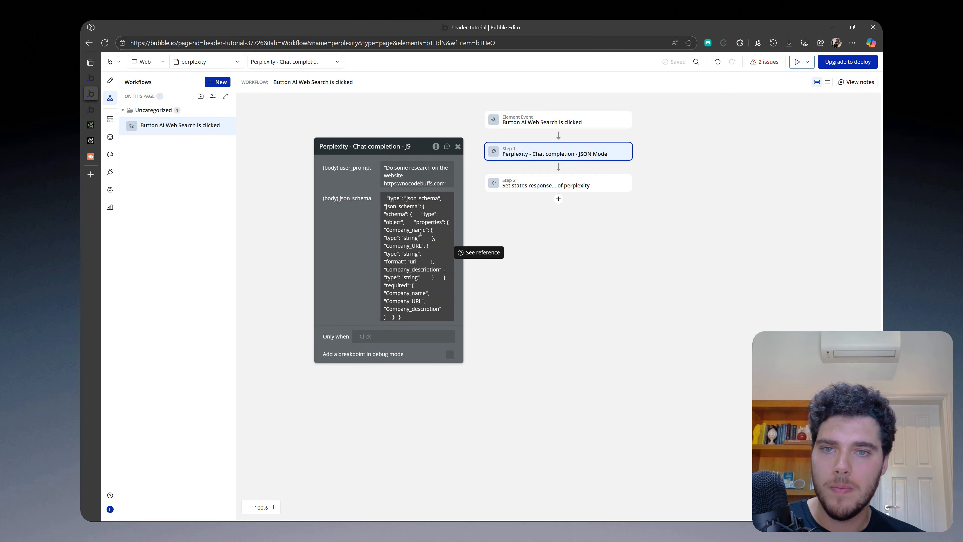
drag(356, 222, 356, 226)
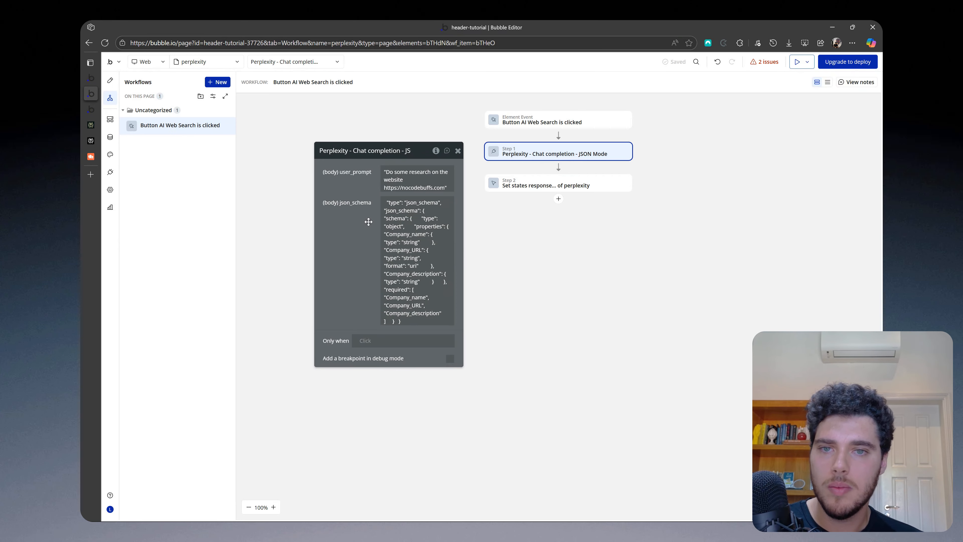
click(394, 224)
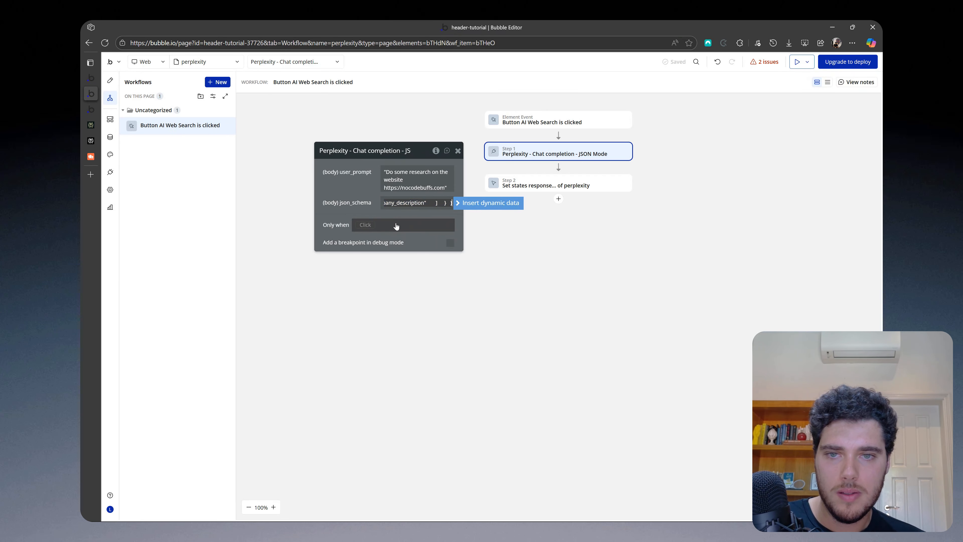
click(350, 203)
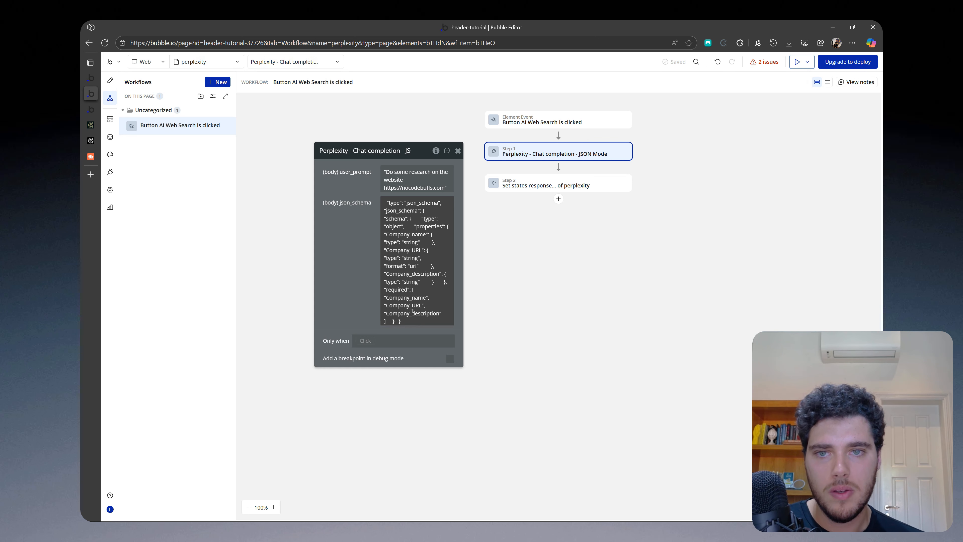
Set the action's user_prompt parameter to MultilineInput B's value:formatted as JSON-safe
click(409, 185)
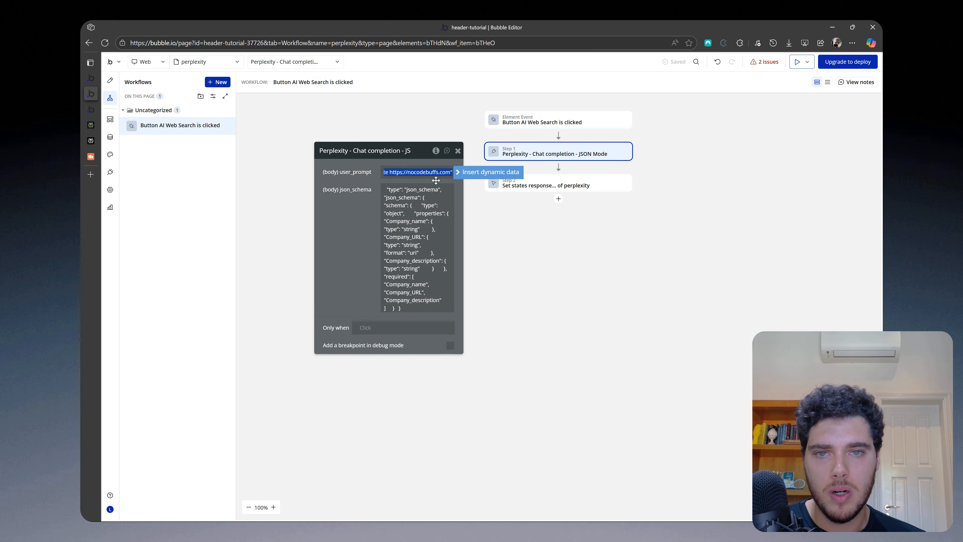
click(477, 174)
text(mult)
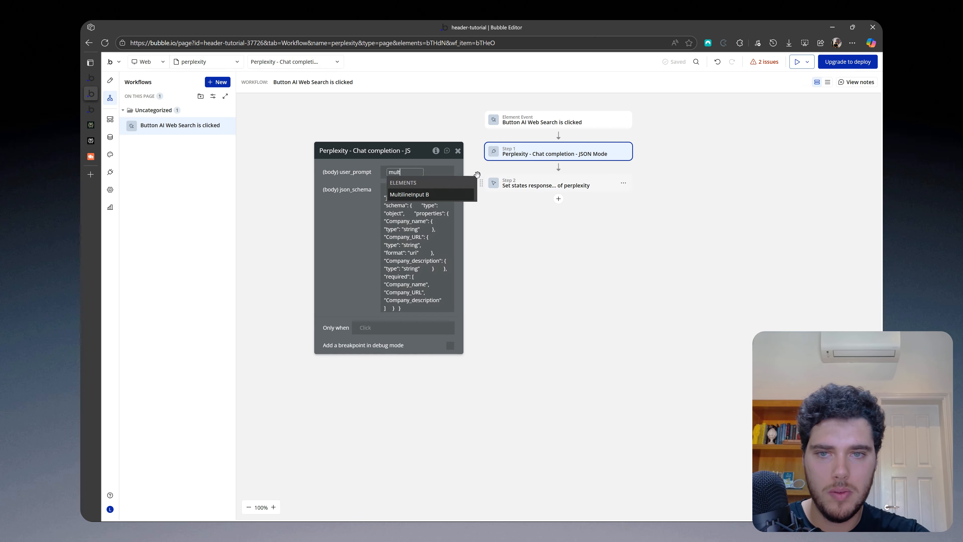
click(424, 195)
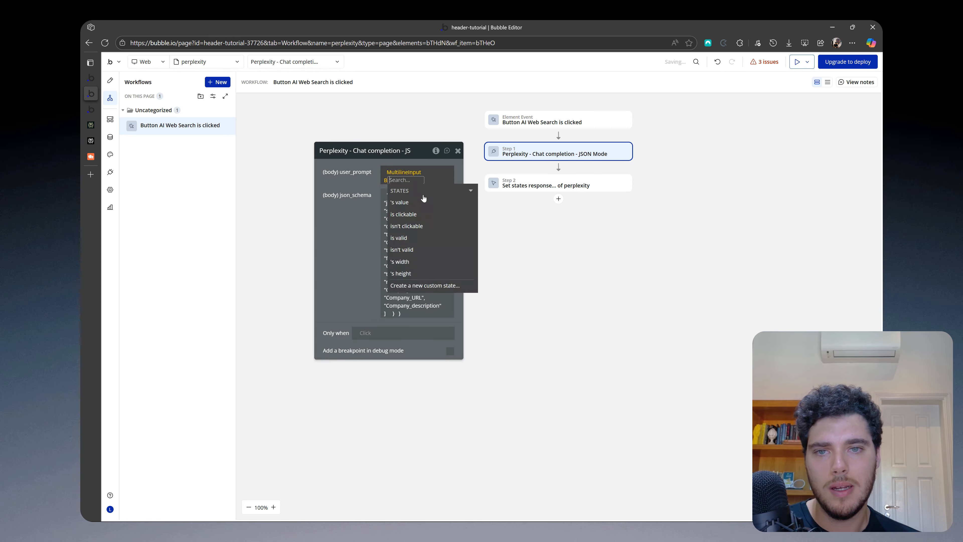
click(419, 200)
text(for)
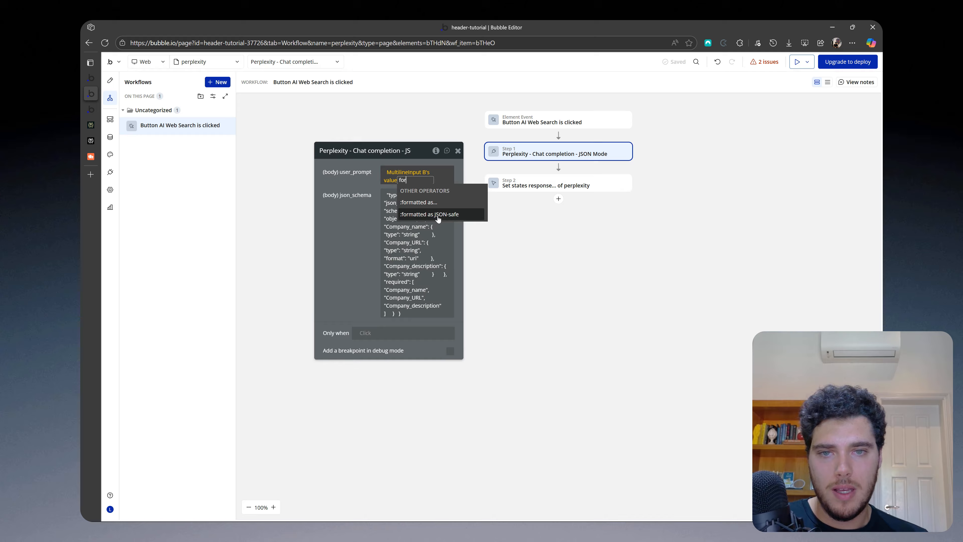
click(438, 215)
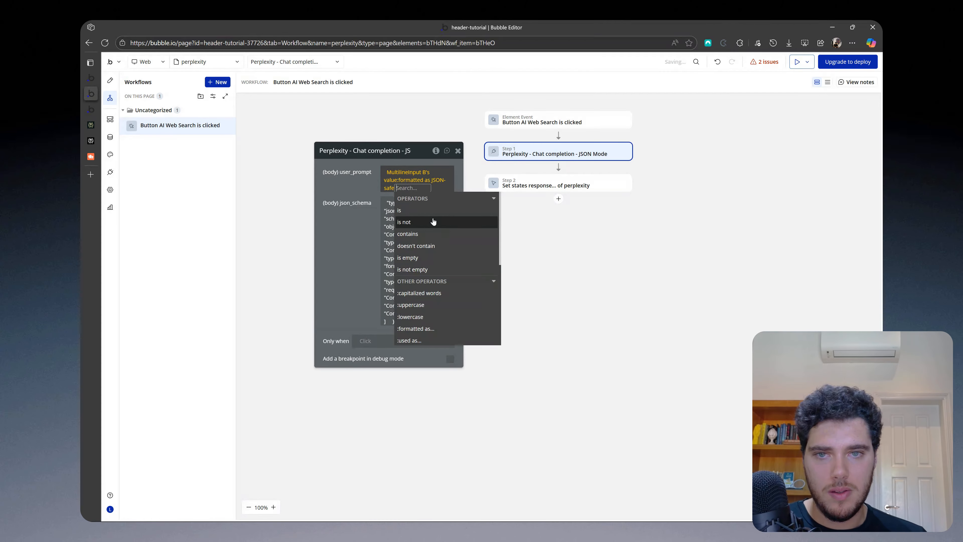
click(355, 212)
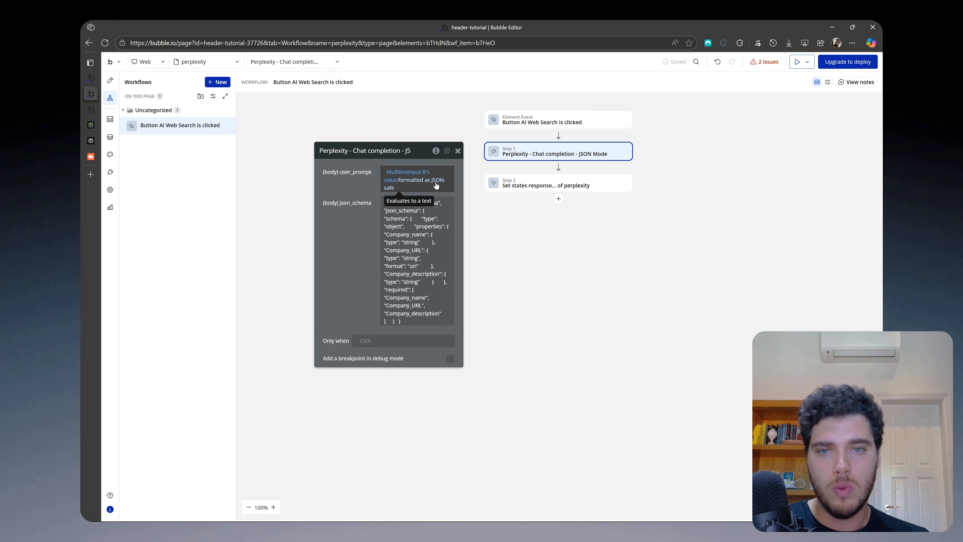
click(413, 175)
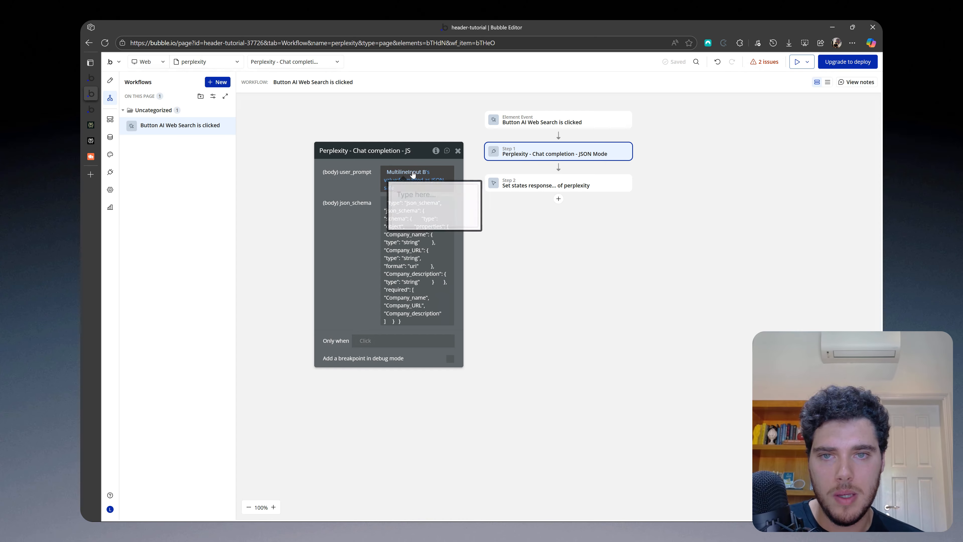
click(358, 180)
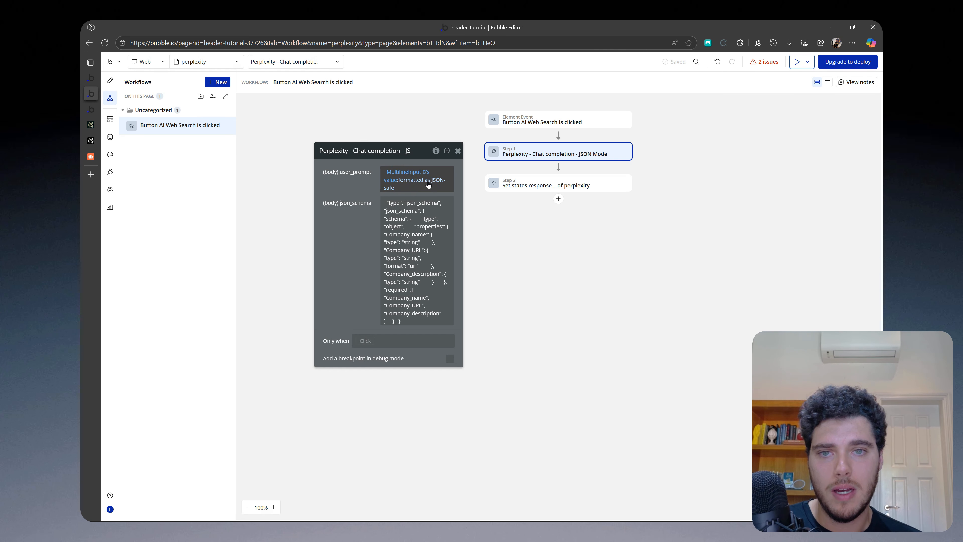
drag(357, 191, 349, 177)
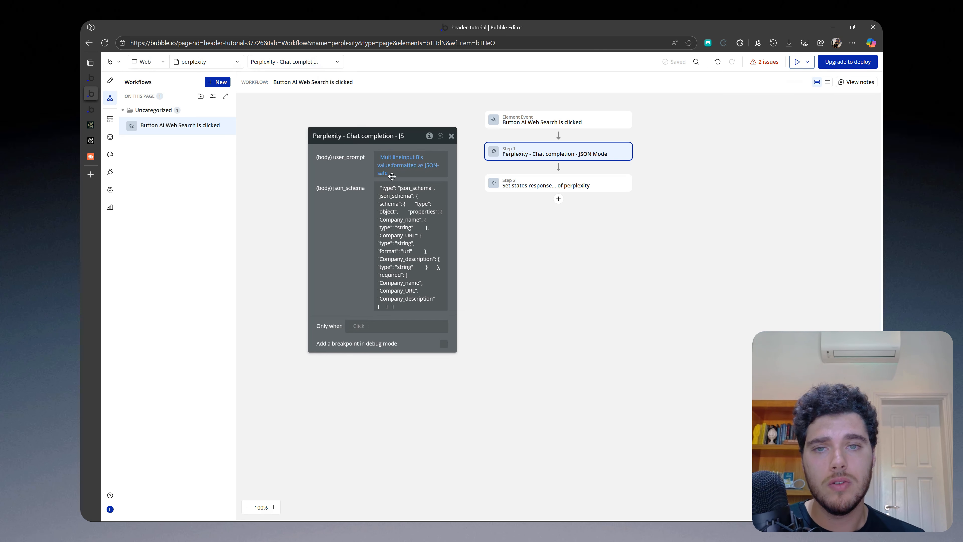
Set the response state's value in the set-state action to Result of step 1 (Perplexity - Chat...)'s choices:first item's message content
click(558, 186)
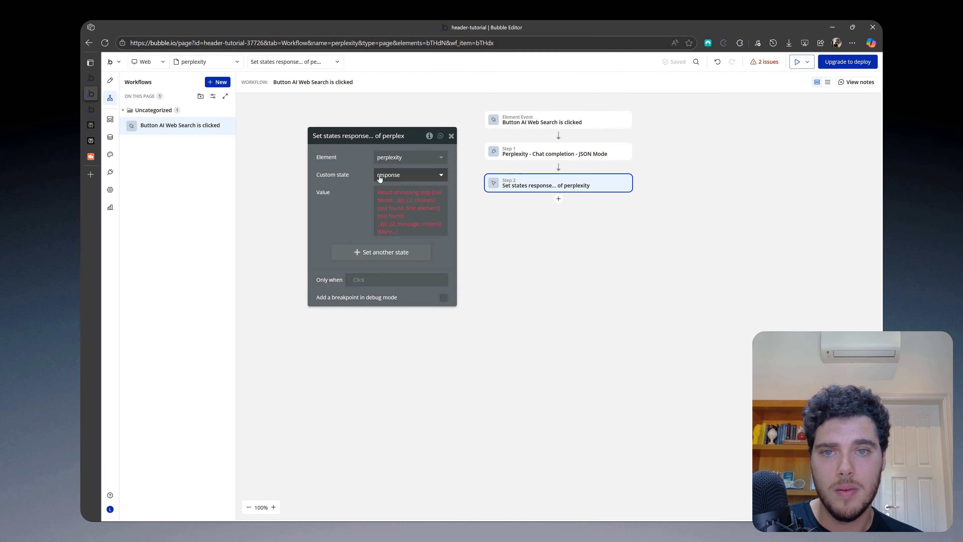
click(408, 193)
click(417, 240)
click(336, 213)
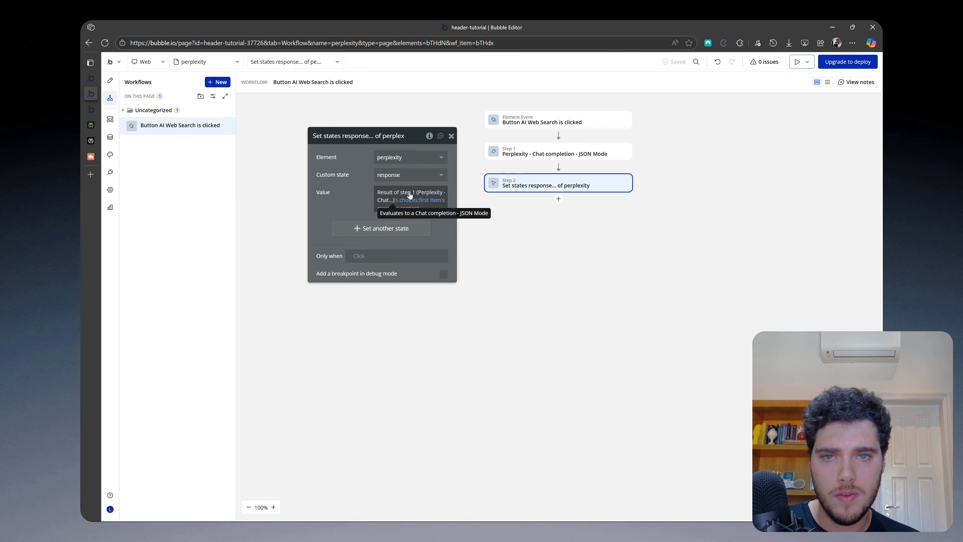
click(386, 212)
click(364, 200)
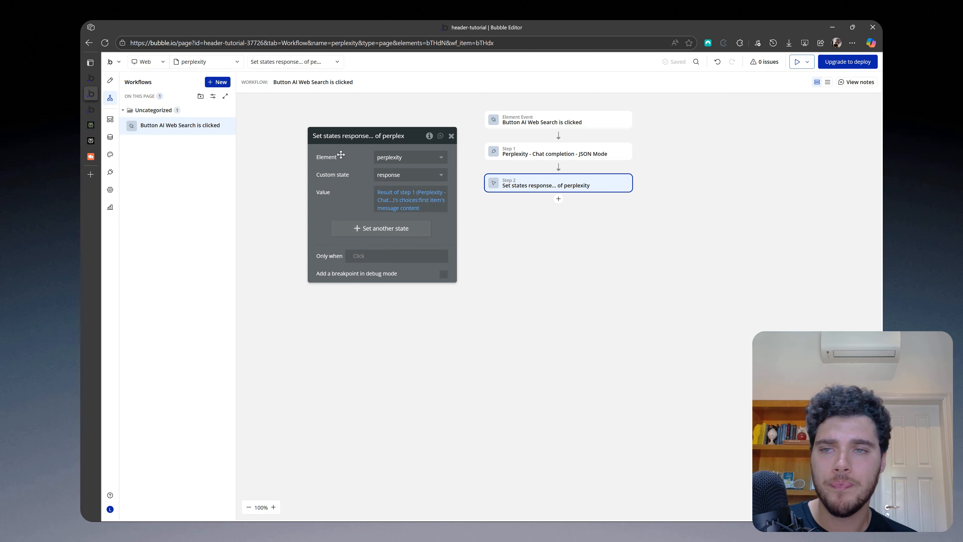
Return to the perplexity page's design, close the button's property editor and preview the page
click(110, 80)
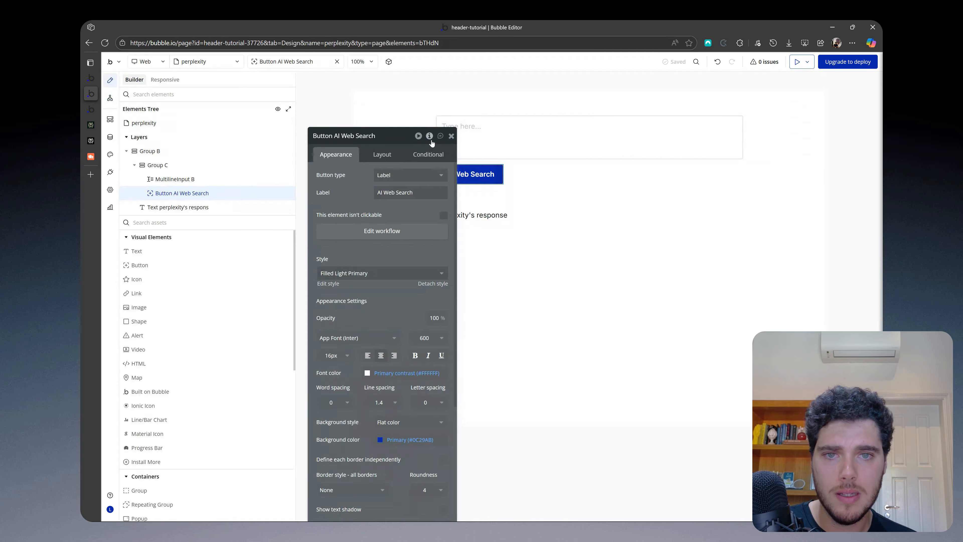
click(452, 136)
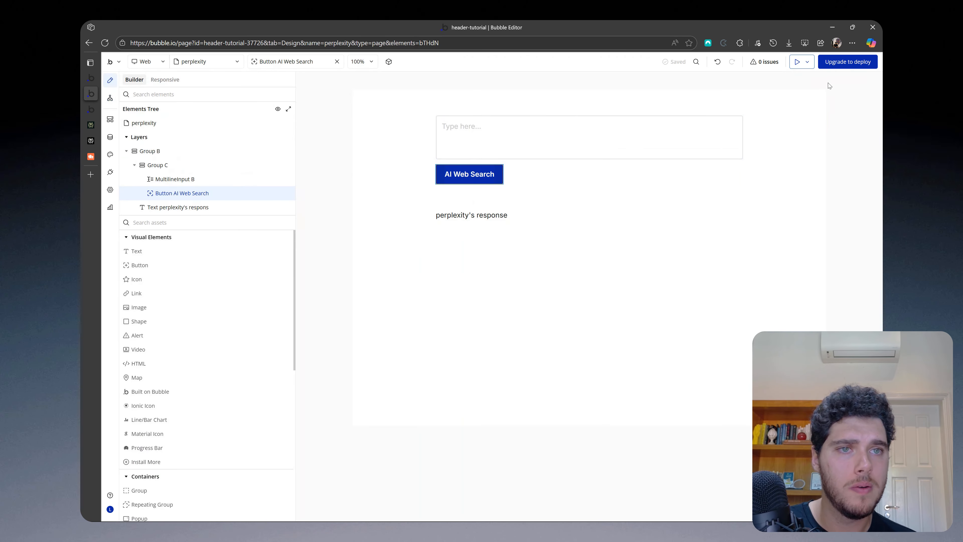
click(797, 63)
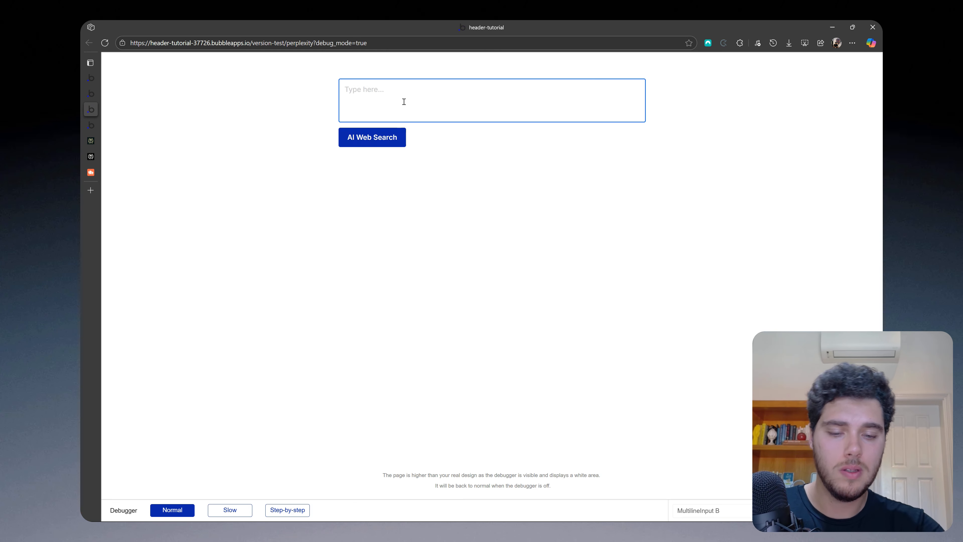
key(Caps_Lock)
text(Se)
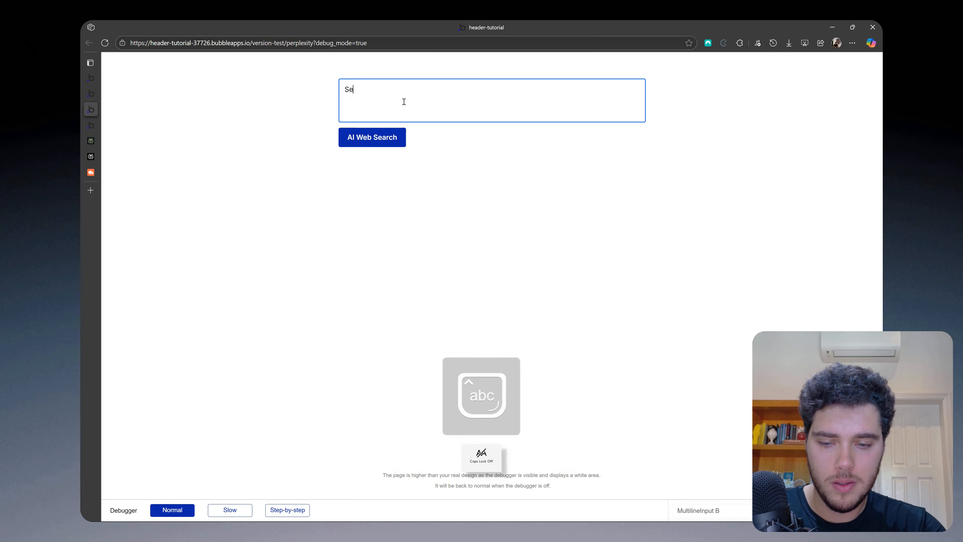
text(arch the web )
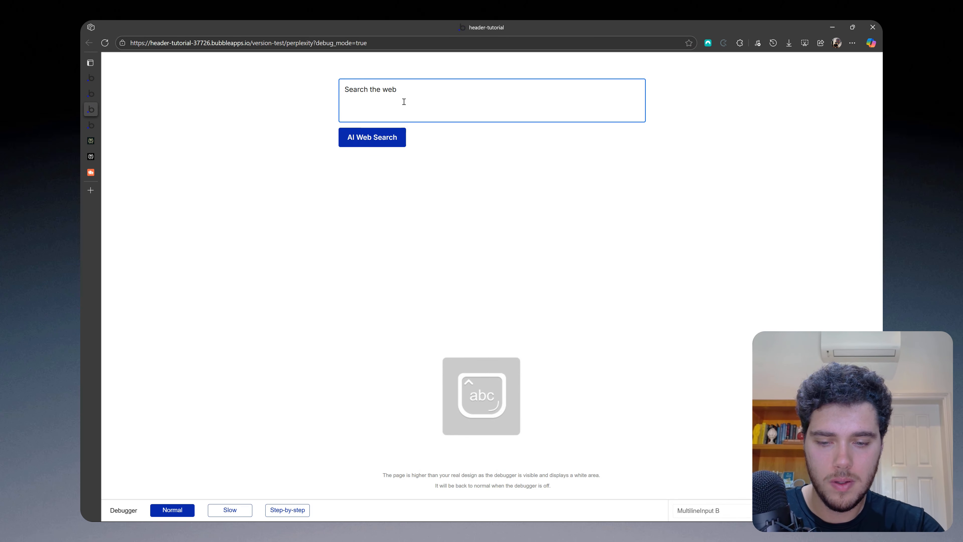
text(for the)
key(Caps_Lock)
text(N)
key(Caps_Lock)
text(o)
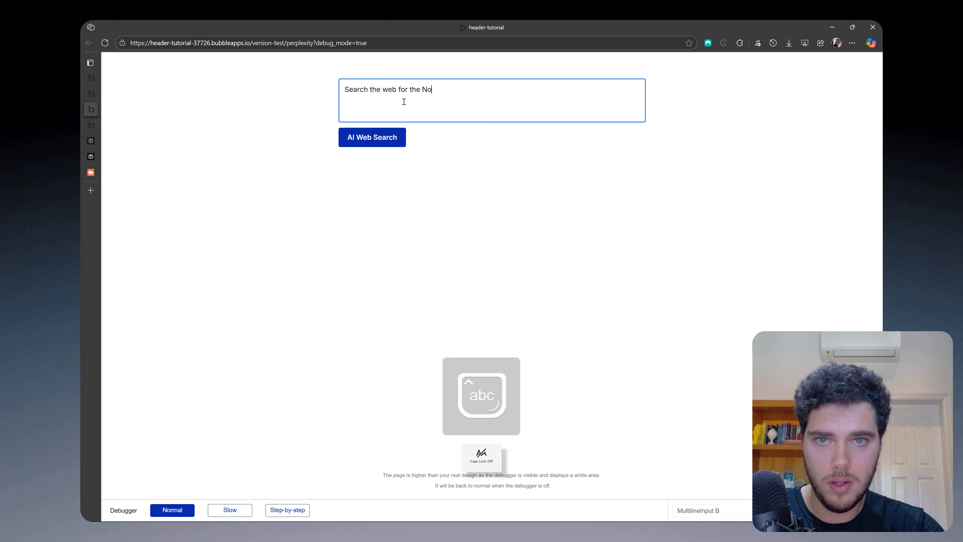
text(-code buffs com)
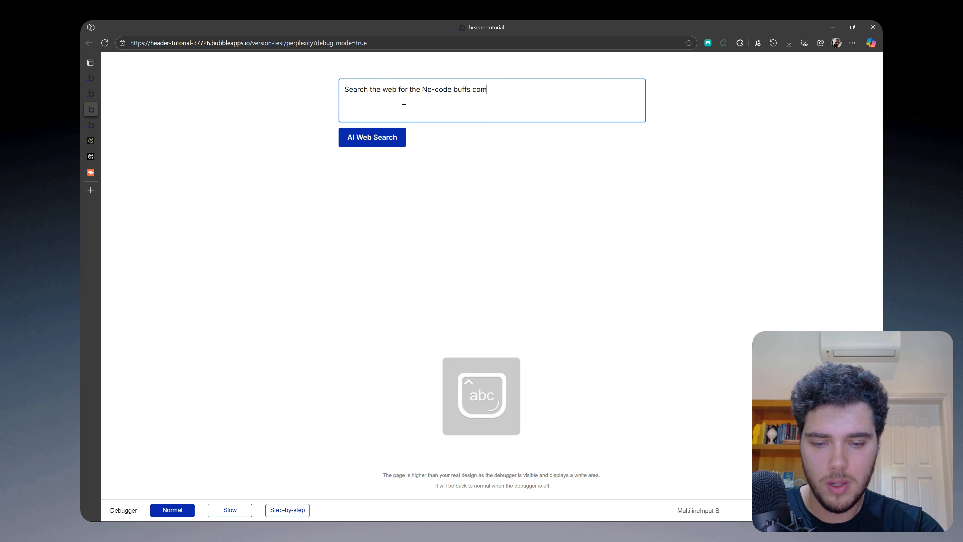
text(munity ()
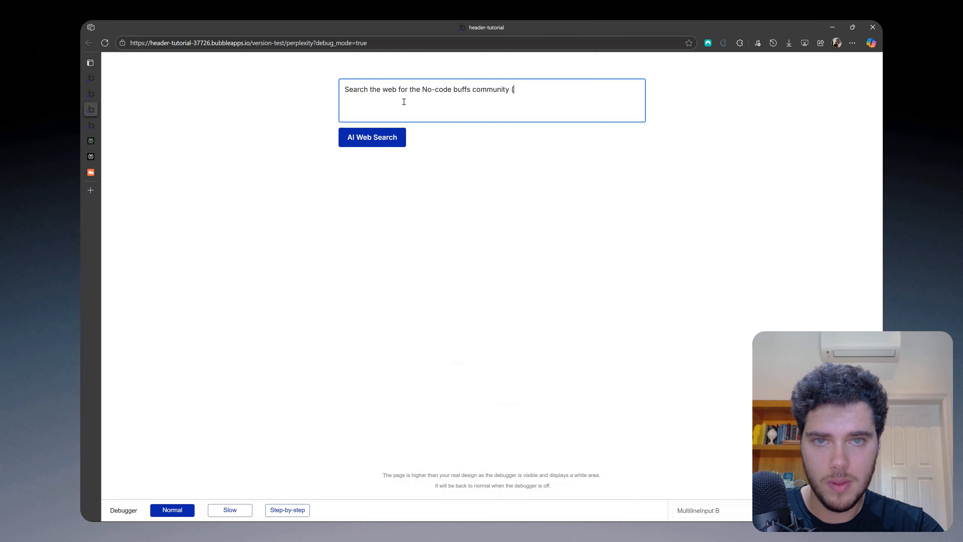
text(https://nocode)
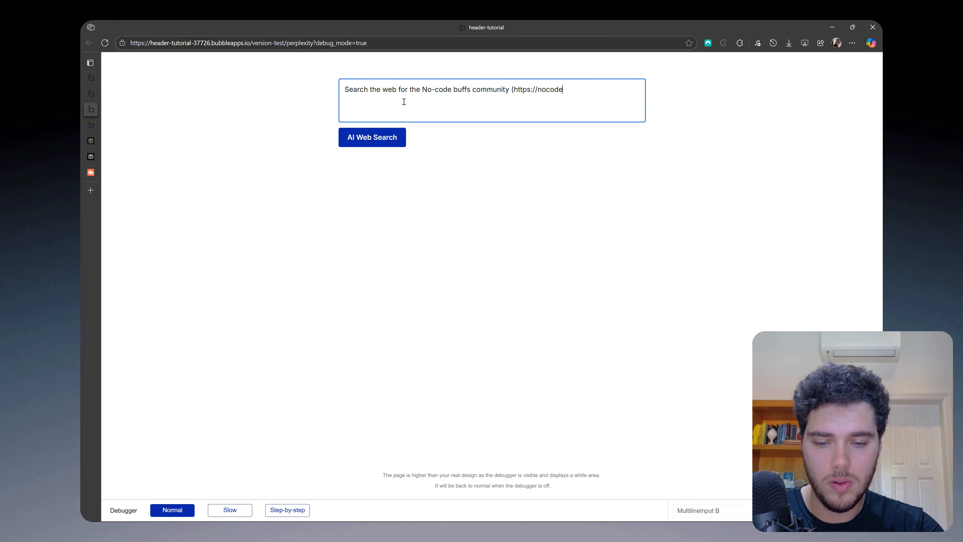
text(buffs.com) and give m)
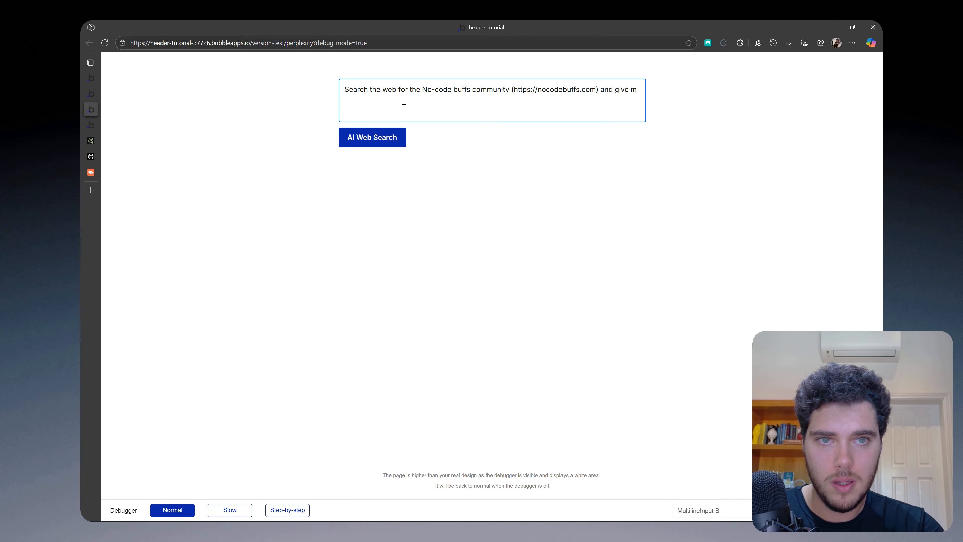
text(e the information specific in the json schema)
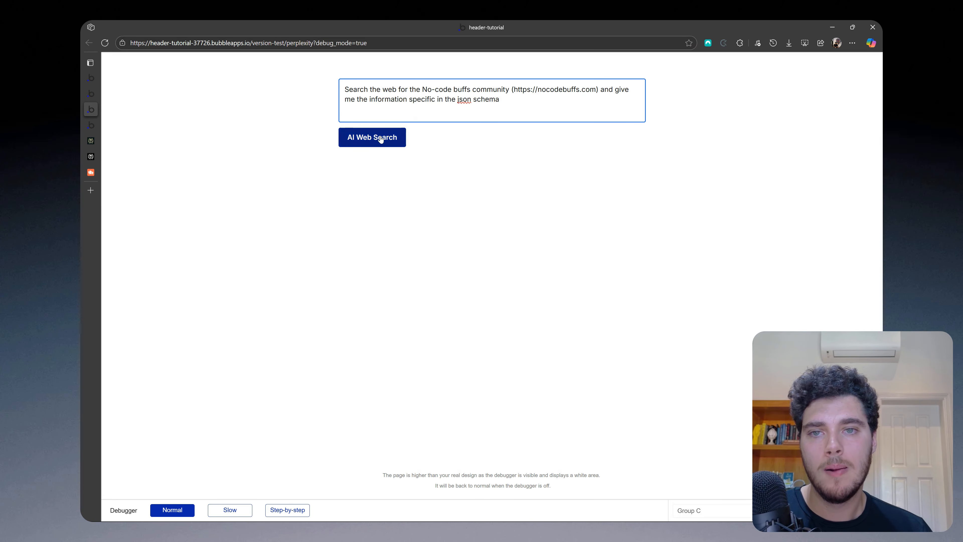
click(378, 146)
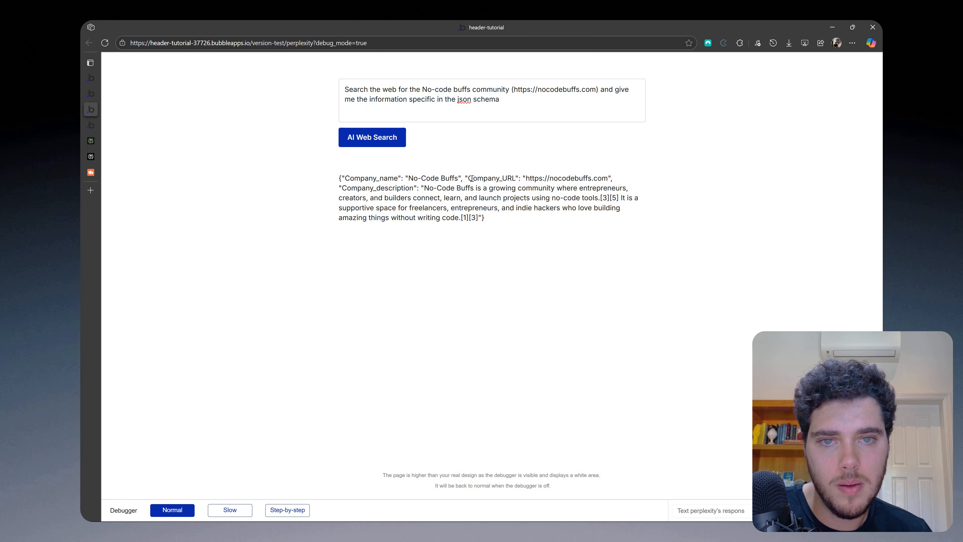
Compare the fields in the returned JSON with the company URL given in the prompt
drag(344, 190, 417, 189)
click(553, 243)
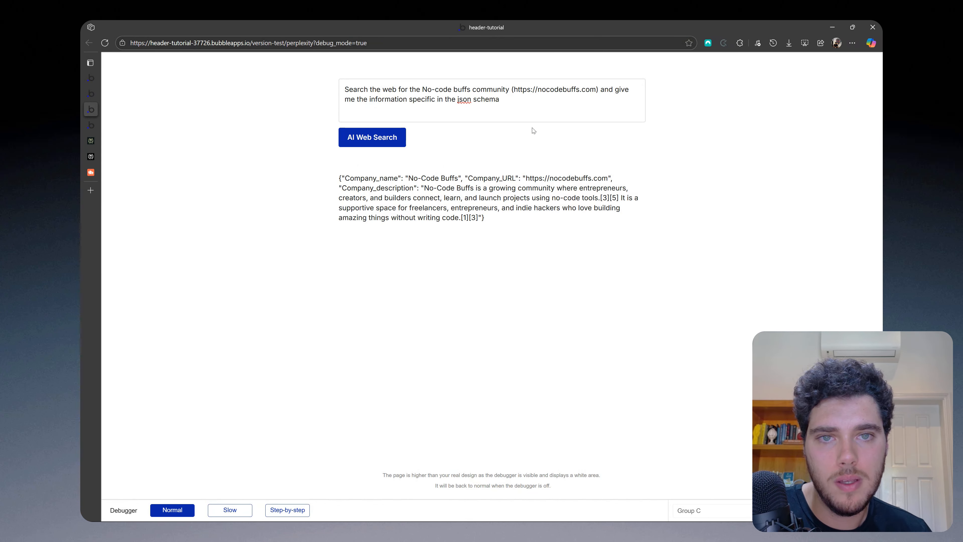
drag(537, 90, 594, 92)
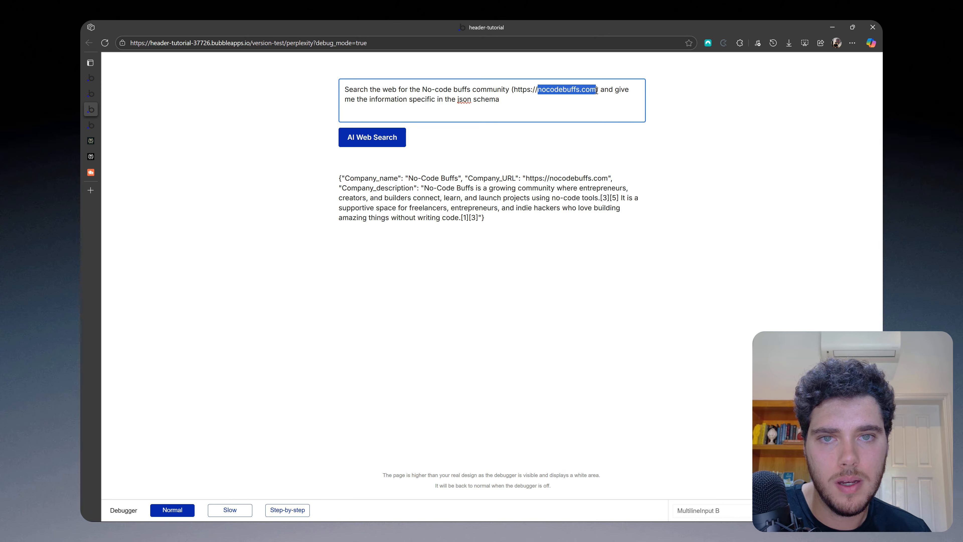
click(505, 101)
drag(408, 91, 510, 94)
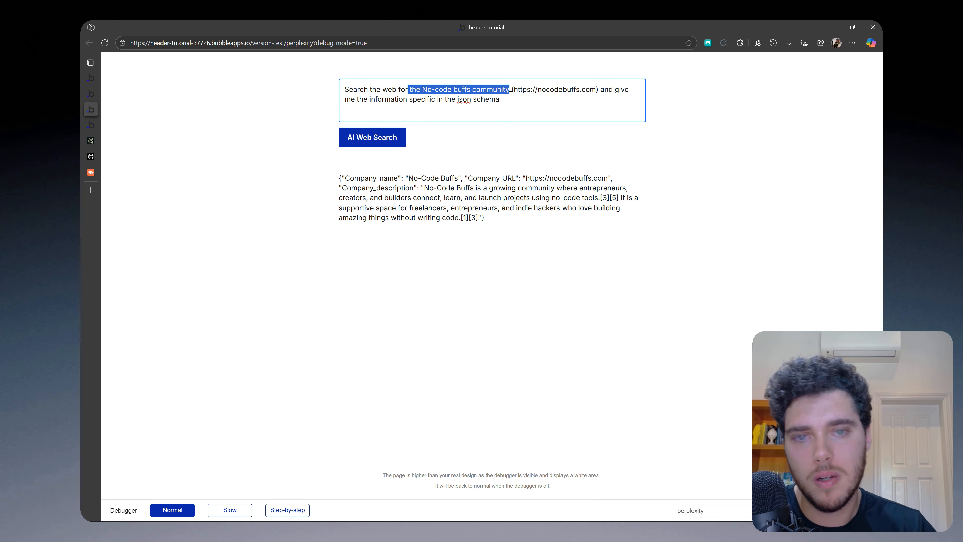
key(BackSpace)
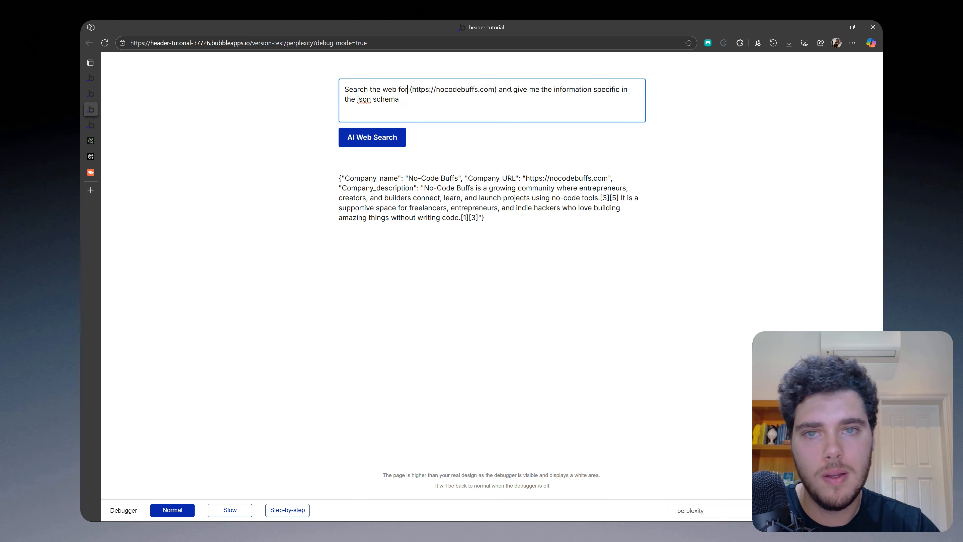
double_click(466, 92)
text(openai)
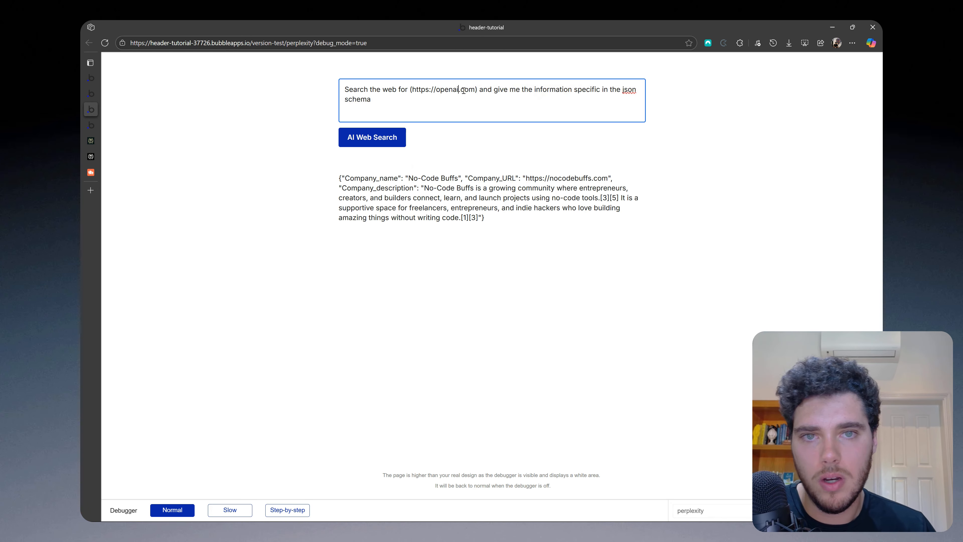
click(390, 143)
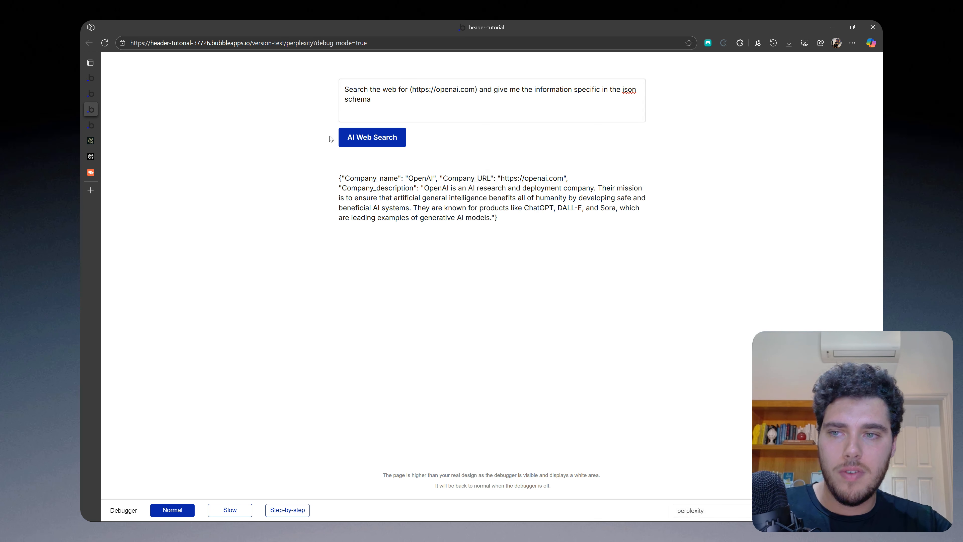
Switch to the No-Code Buffs community feed page
click(91, 173)
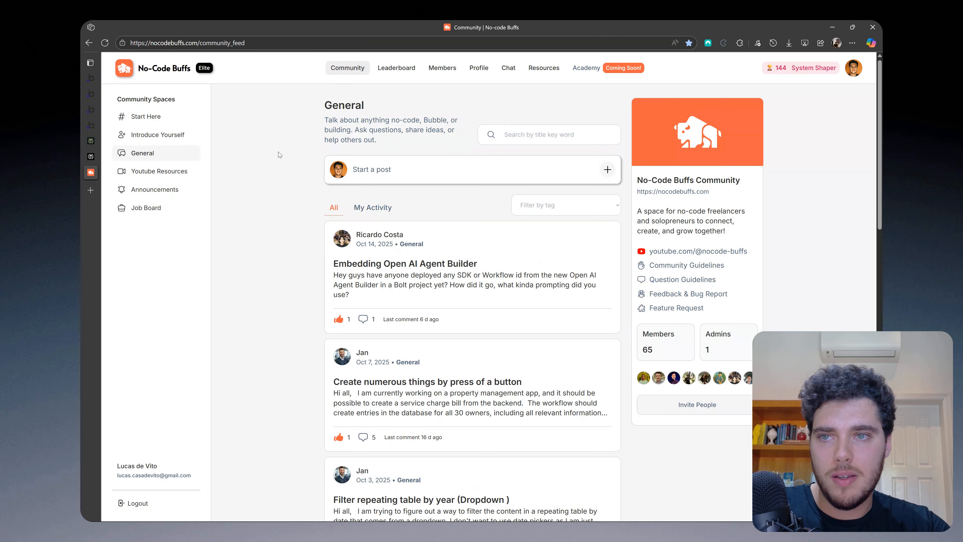